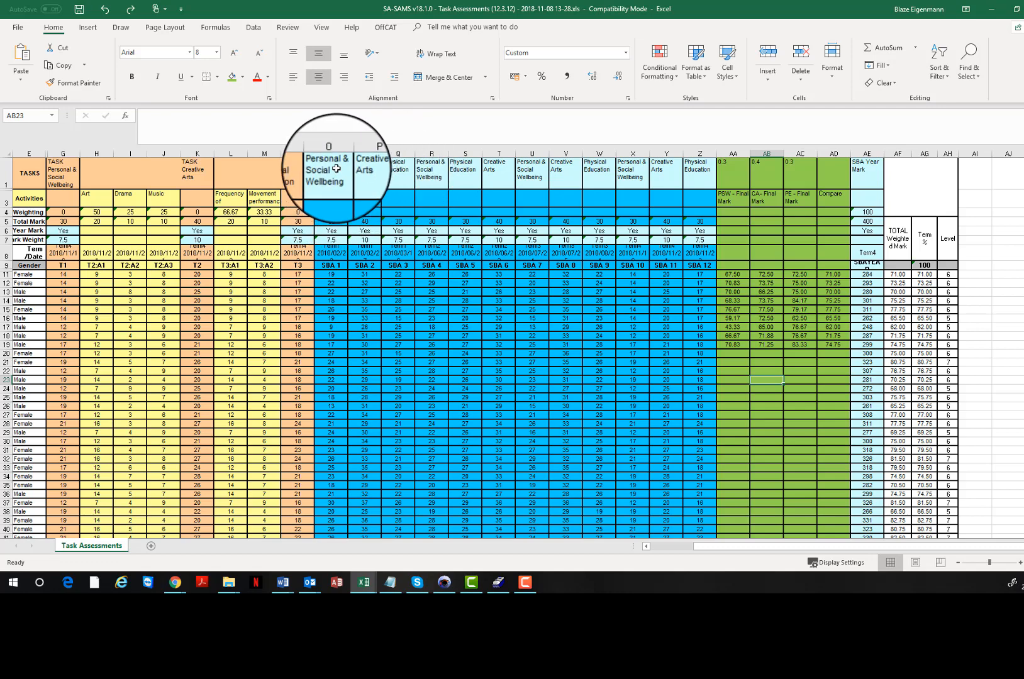
# Step: Examine the SBA mark columns for each Life Skills component and the calculated final marks in columns AA to AC
pyautogui.moveTo(331, 174); pyautogui.dragTo(398, 328)
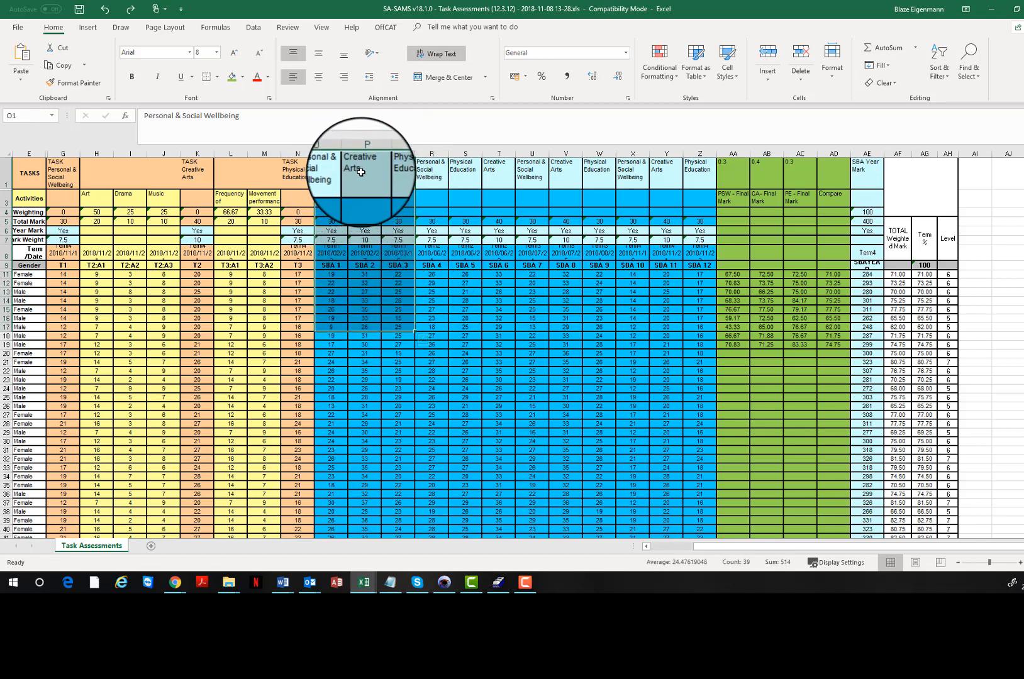
pyautogui.moveTo(365, 179); pyautogui.dragTo(366, 341)
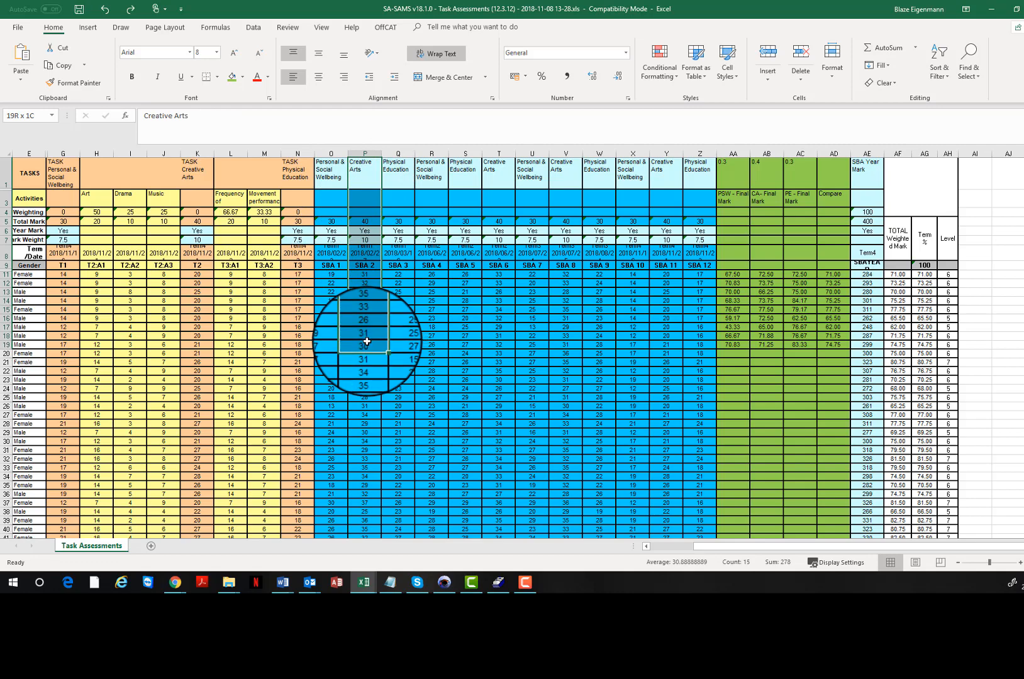
pyautogui.click(565, 301)
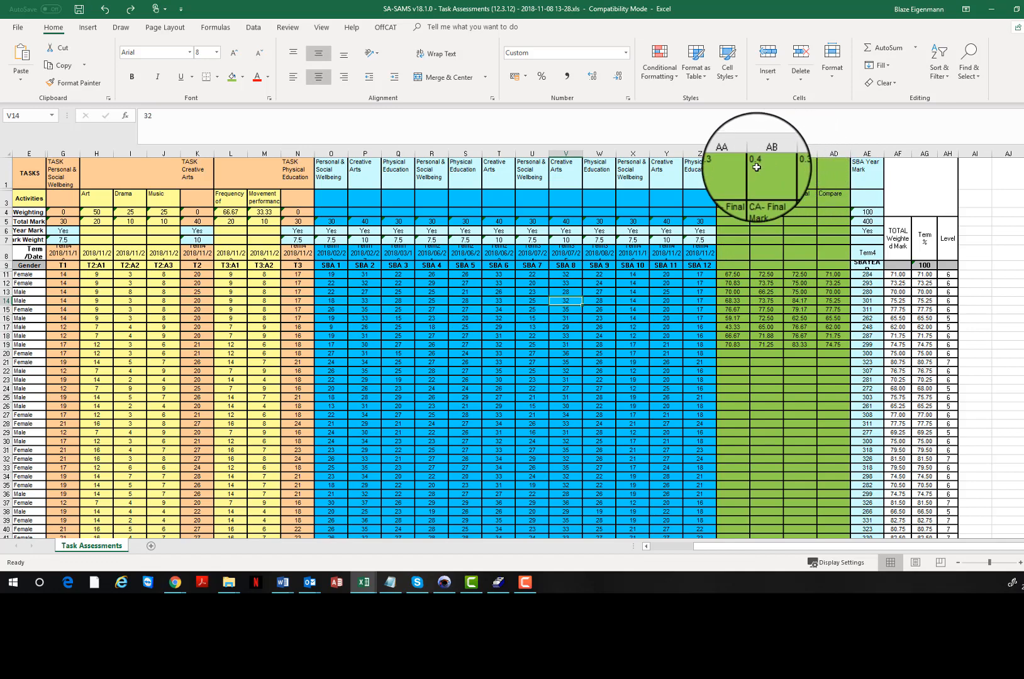
pyautogui.click(732, 181)
pyautogui.moveTo(787, 195); pyautogui.dragTo(807, 345)
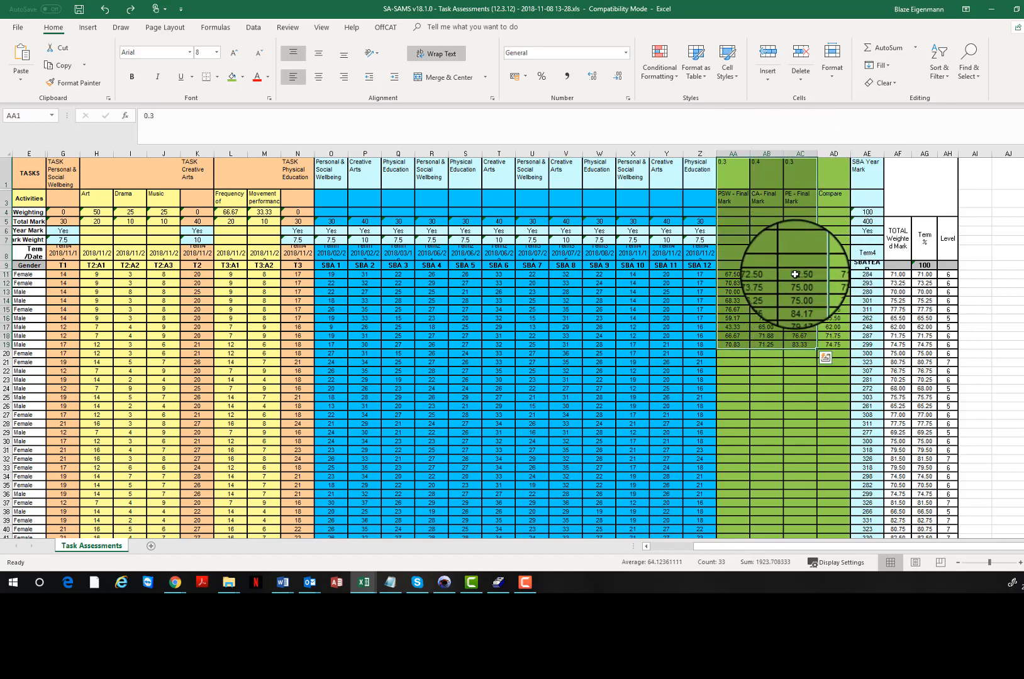
pyautogui.moveTo(733, 275); pyautogui.dragTo(734, 344)
pyautogui.moveTo(733, 274); pyautogui.dragTo(734, 345)
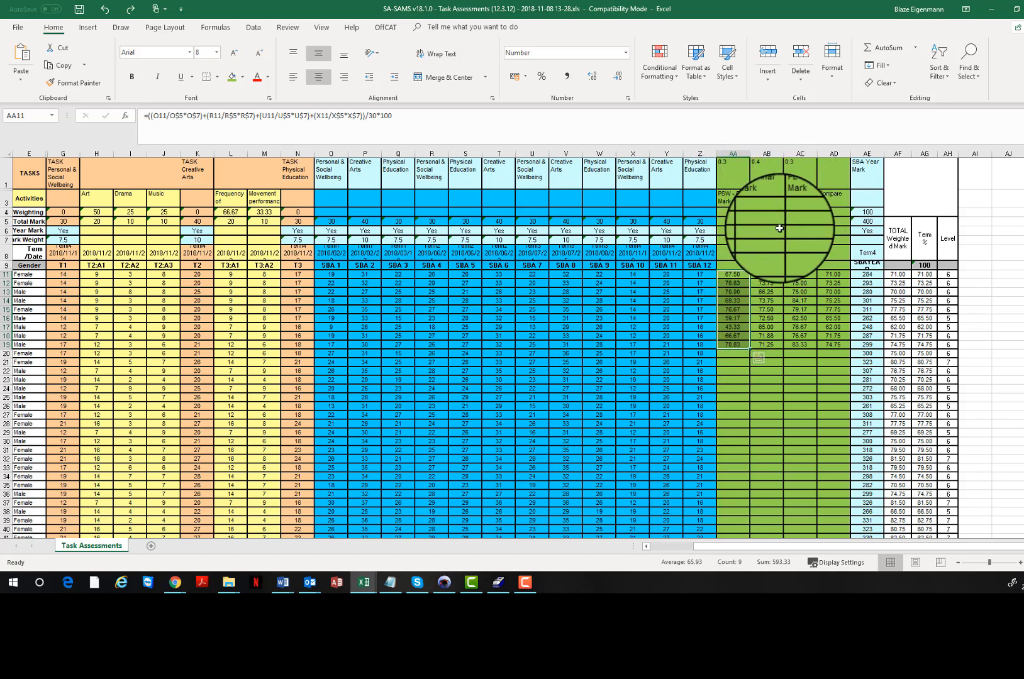
# Step: Insert two blank columns before the CA - Final Mark column
pyautogui.click(764, 200)
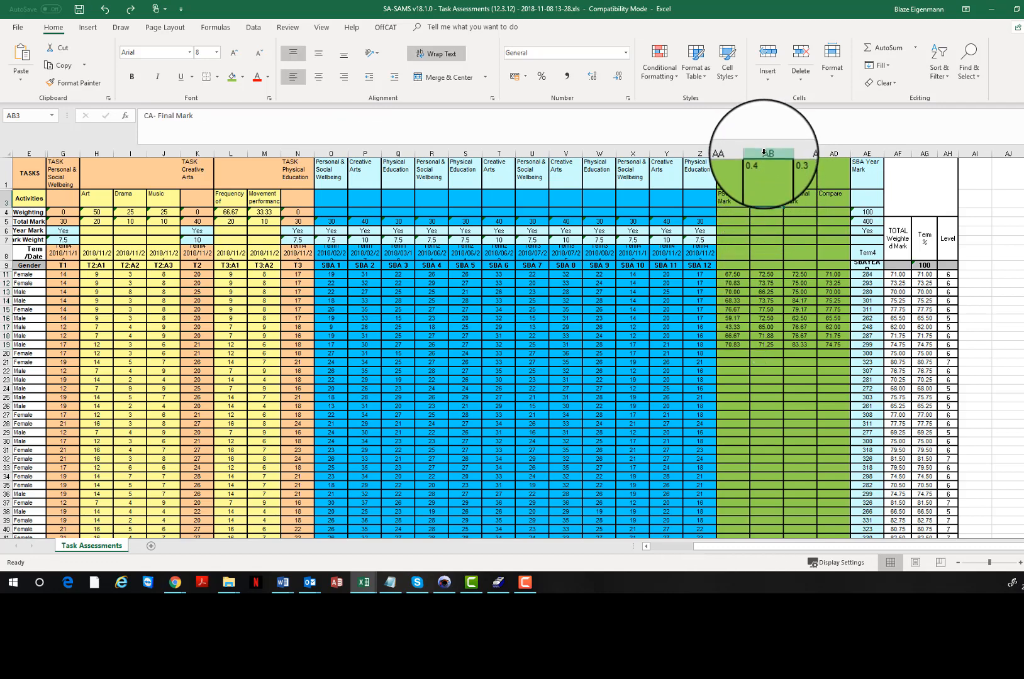
pyautogui.click(764, 153)
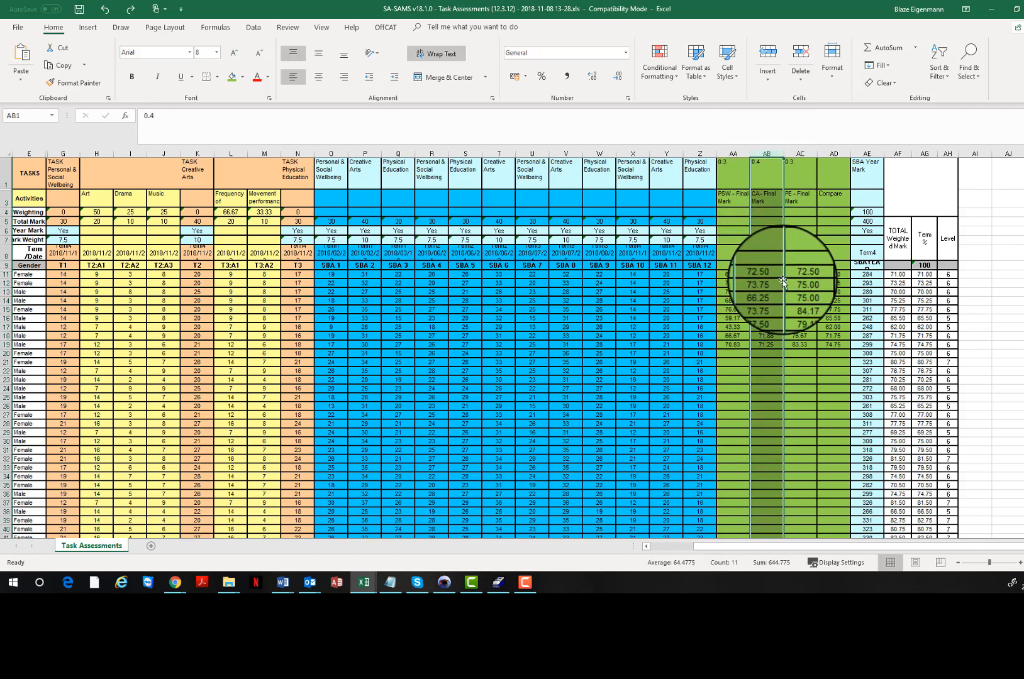
pyautogui.rightClick(765, 154)
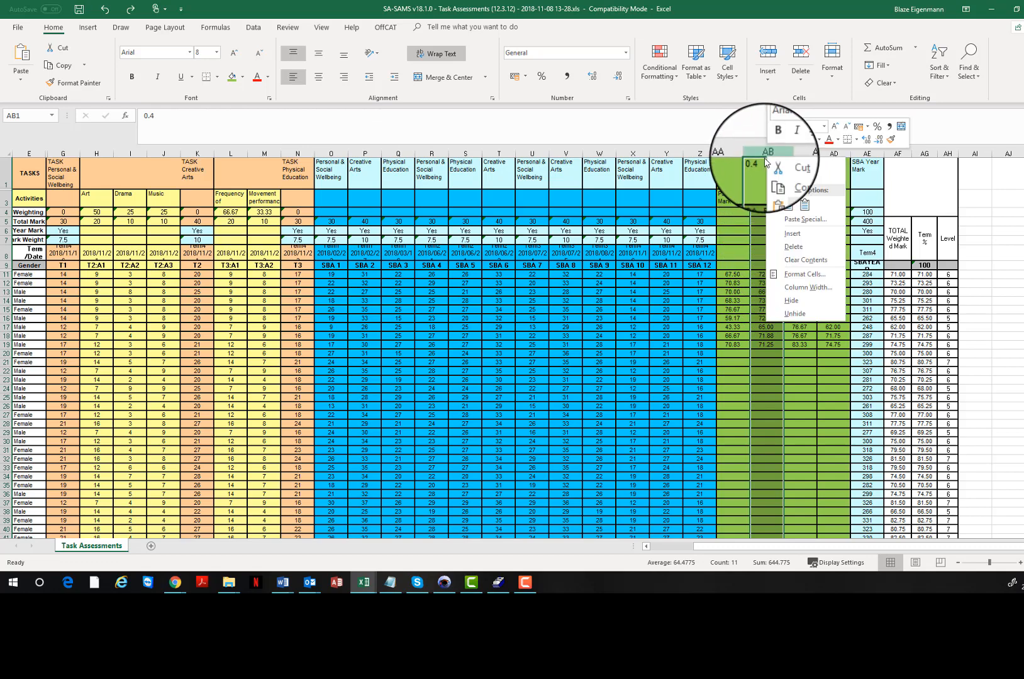
pyautogui.click(800, 234)
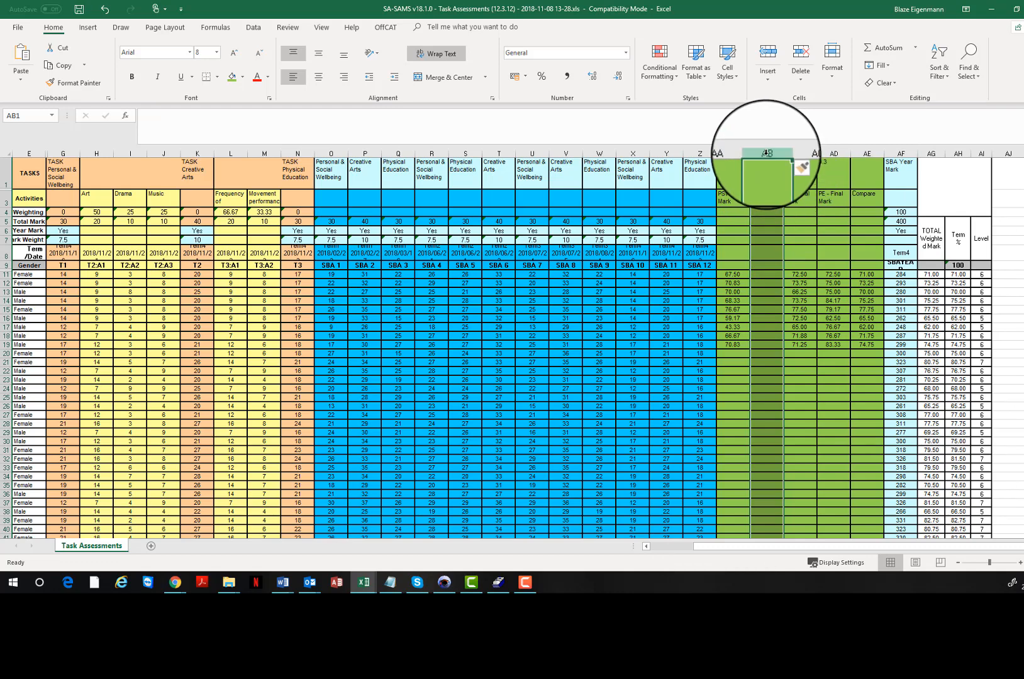
pyautogui.rightClick(765, 153)
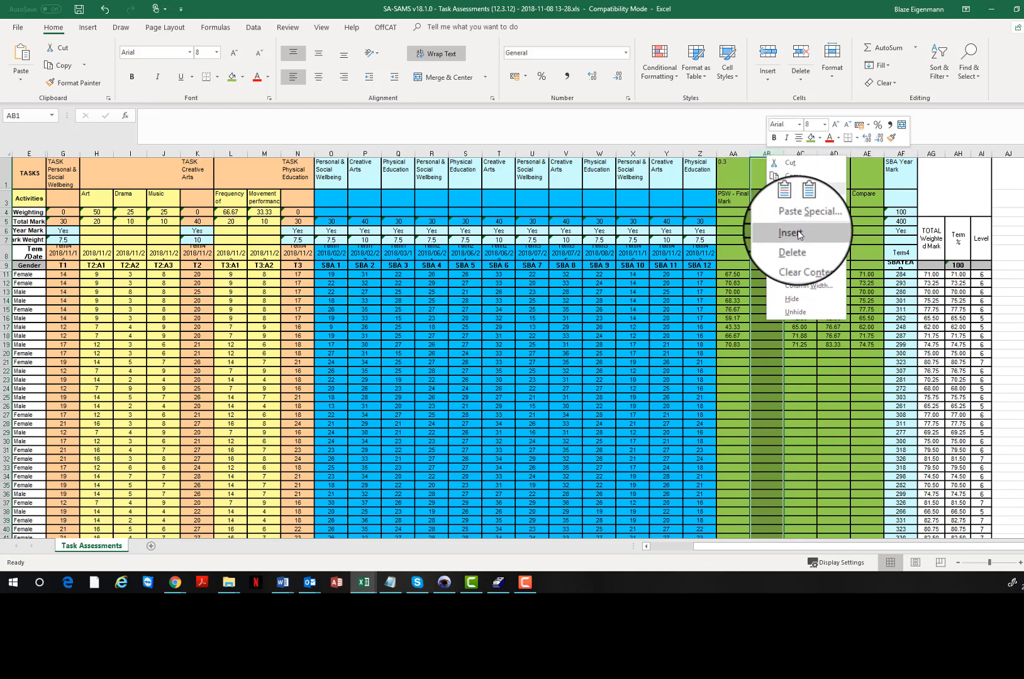
pyautogui.click(794, 230)
# Step: Label AB3 "Art - Final Mark" and AC3 "Music - inal mark", and rename the CA heading in AD3 "Drama Final - Mark"
pyautogui.click(775, 198)
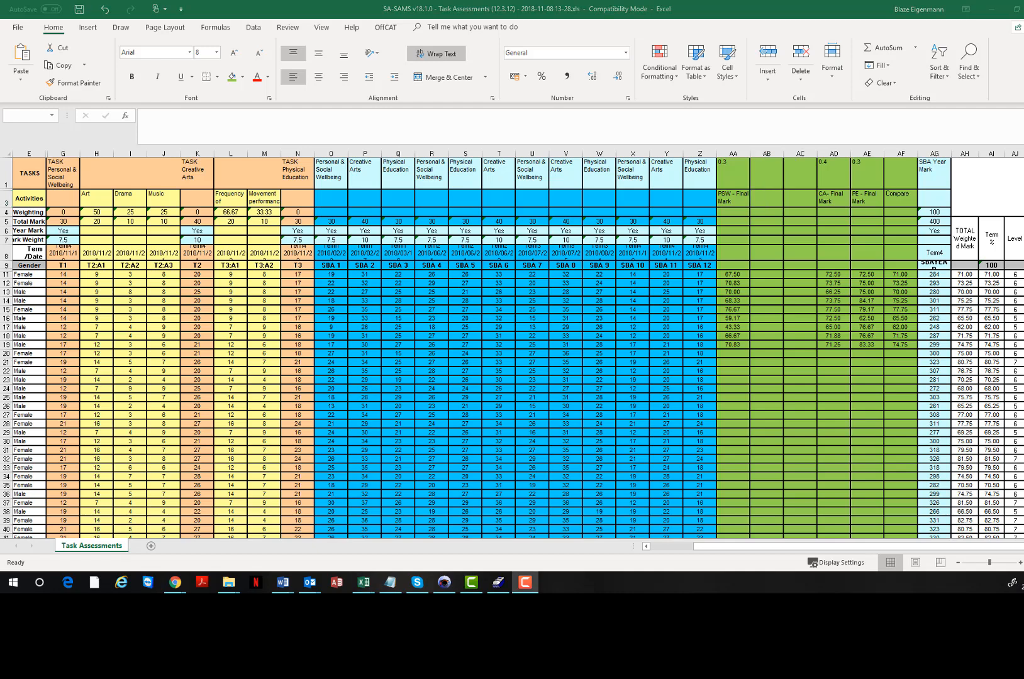
pyautogui.click(768, 197)
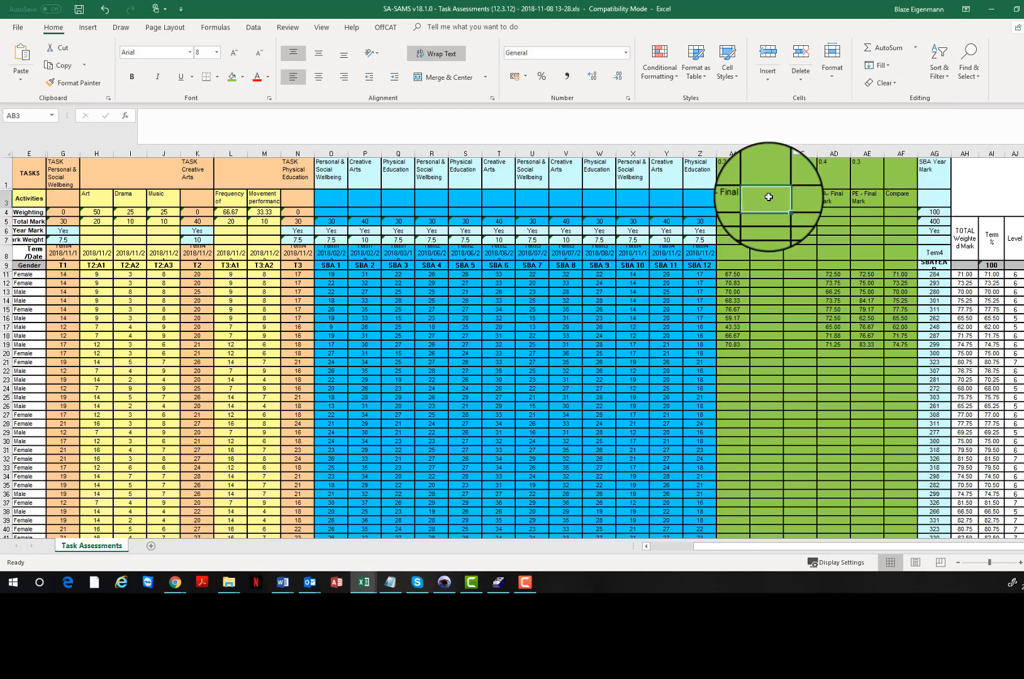
pyautogui.write('Aart Final Mark')
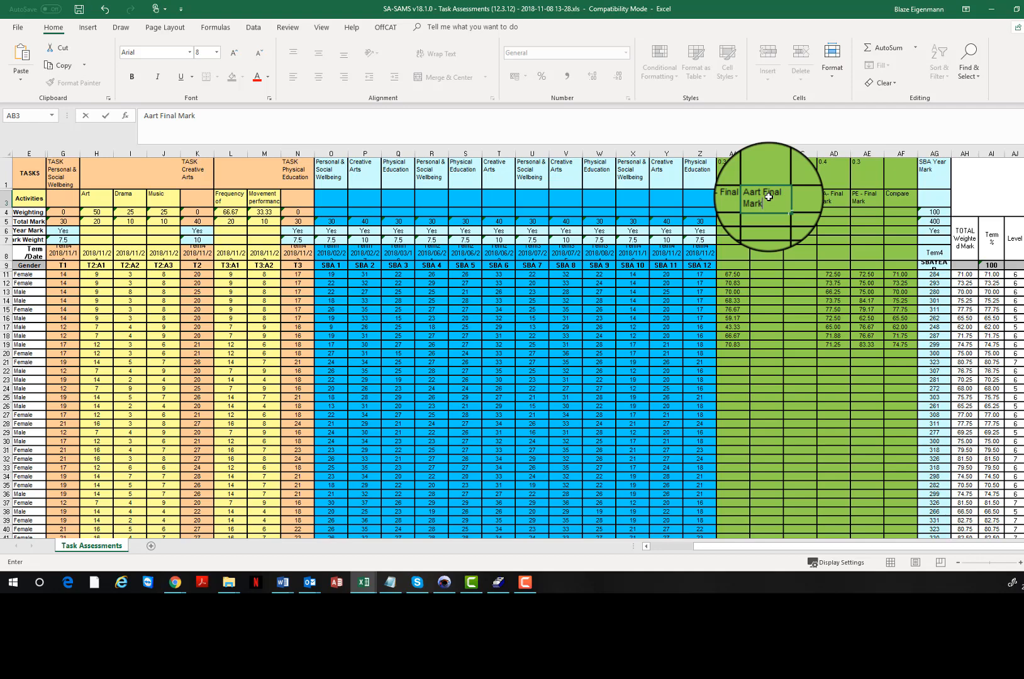
pyautogui.click(775, 208)
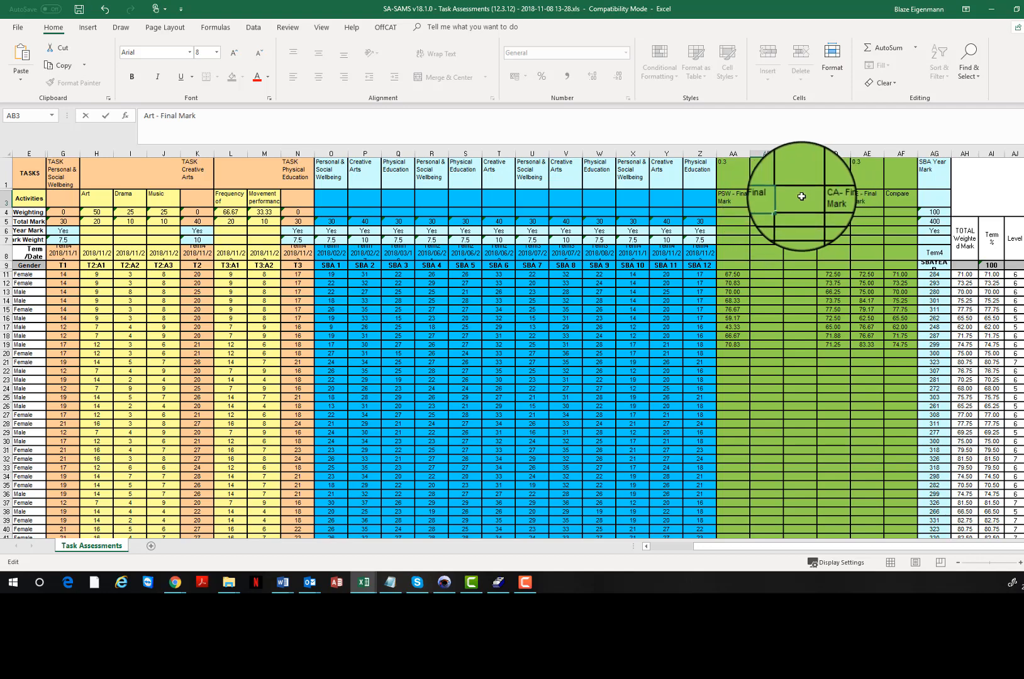
pyautogui.click(799, 197)
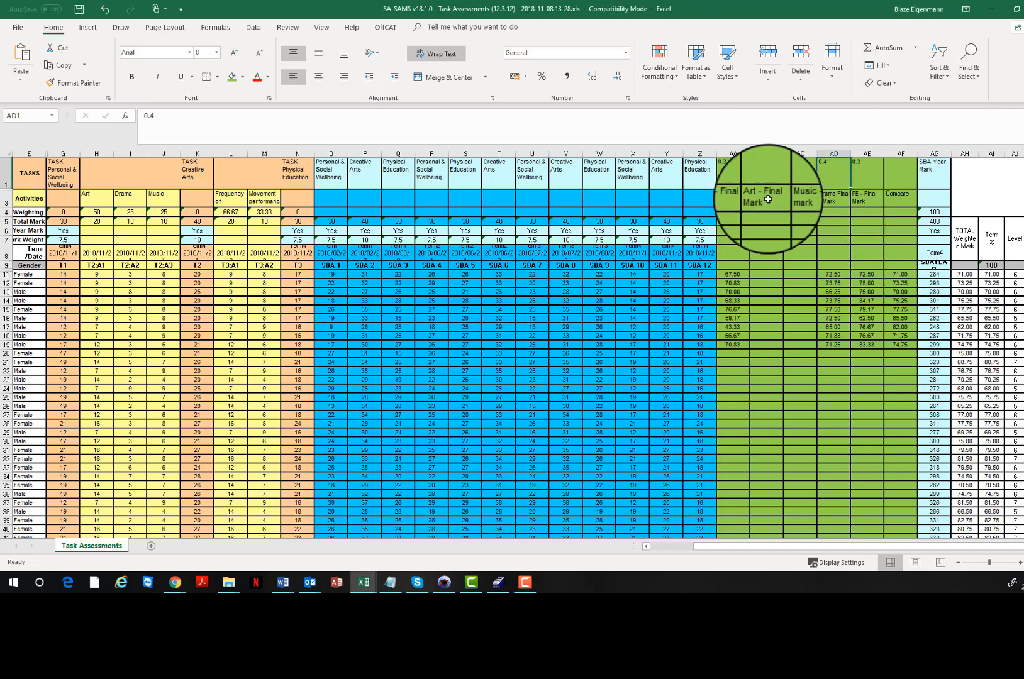
pyautogui.moveTo(764, 198); pyautogui.dragTo(824, 198)
# Step: Clear the old Creative Arts final marks from AD11:AD19 under the Drama heading
pyautogui.moveTo(833, 274); pyautogui.dragTo(839, 345)
pyautogui.press('Delete')
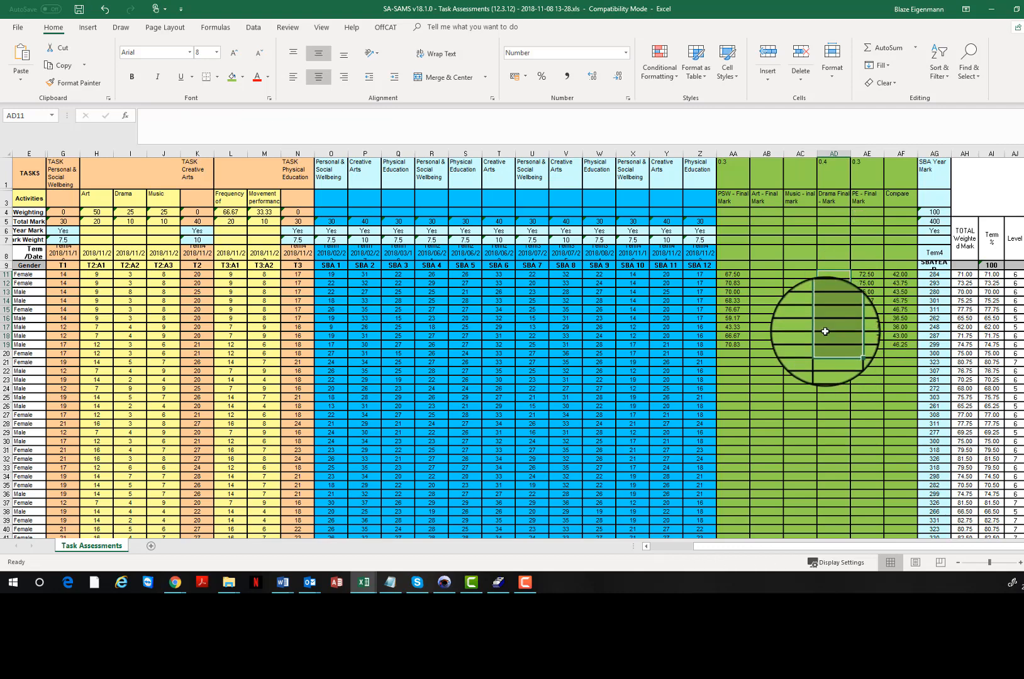
pyautogui.moveTo(785, 273); pyautogui.dragTo(836, 343)
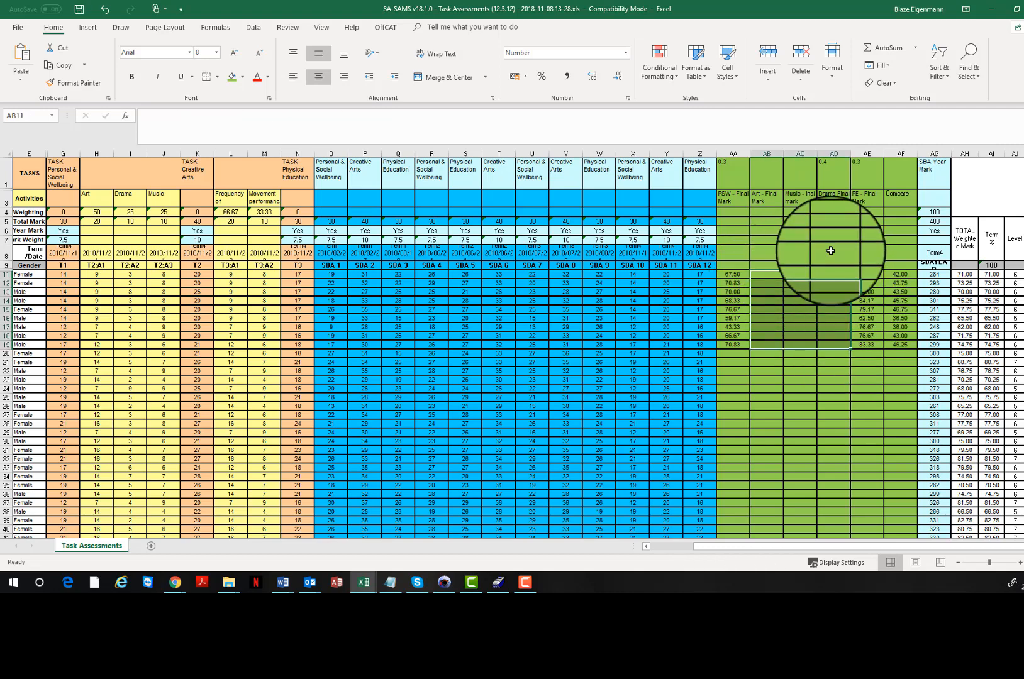
# Step: Enter the weightings 0.2 for Art in AB1, 0.1 for Music in AC1 and 0.1 for Drama in AD1
pyautogui.click(831, 168)
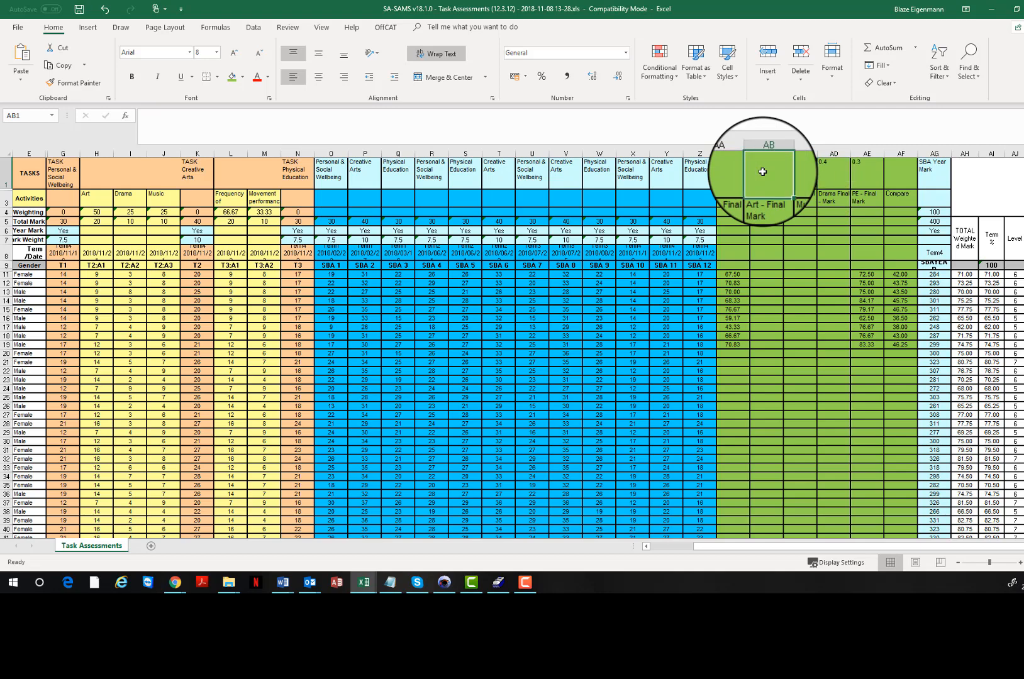
pyautogui.write('0.')
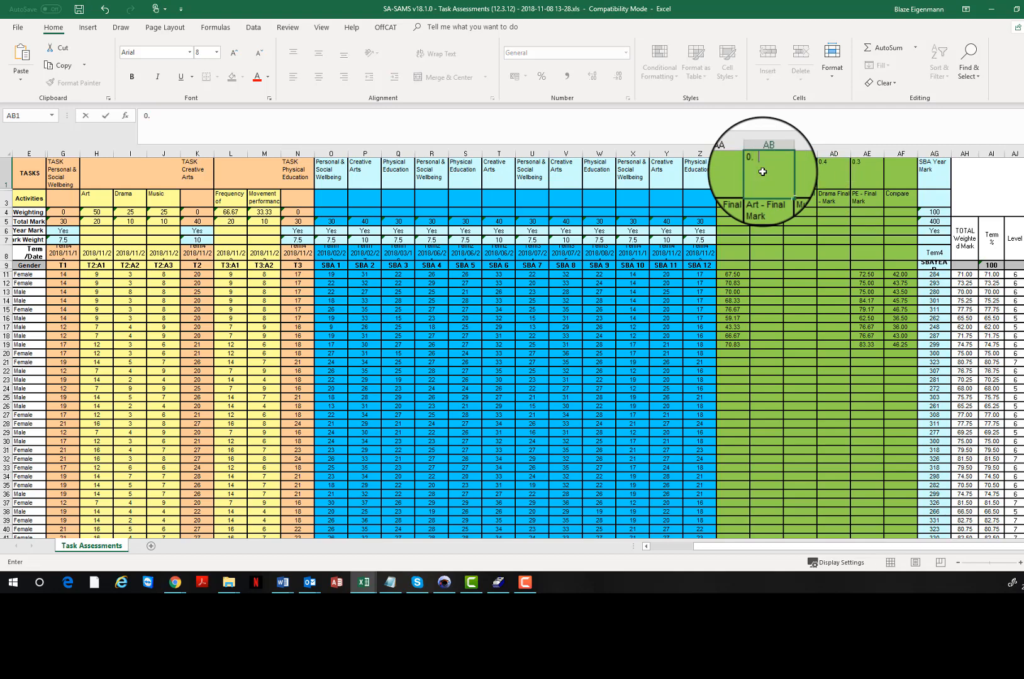
pyautogui.write('2')
pyautogui.click(808, 182)
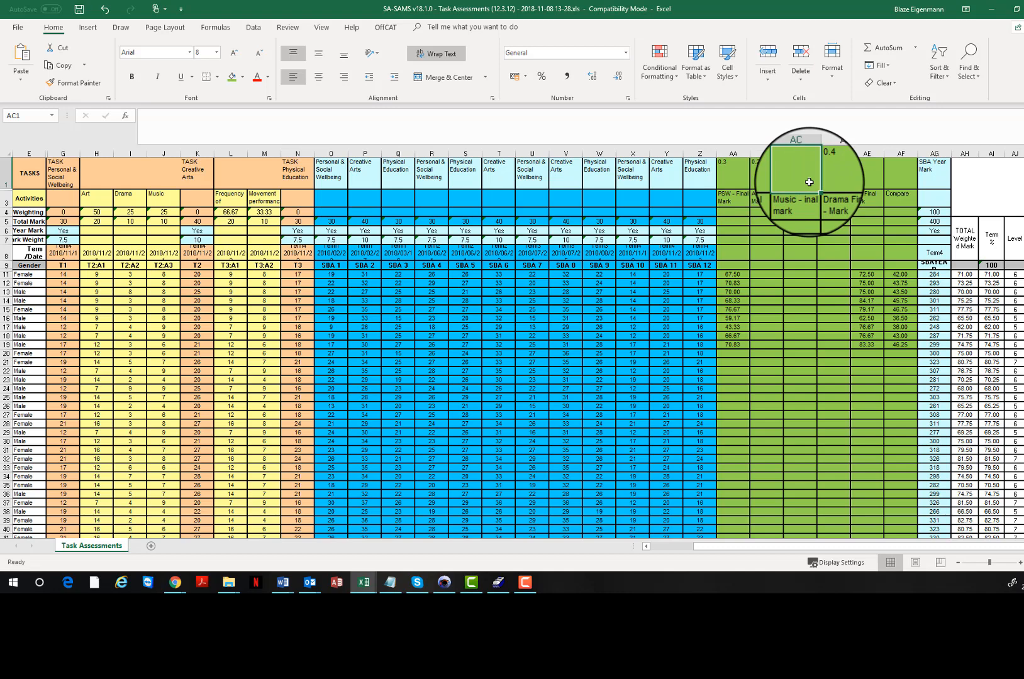
pyautogui.write('0.1')
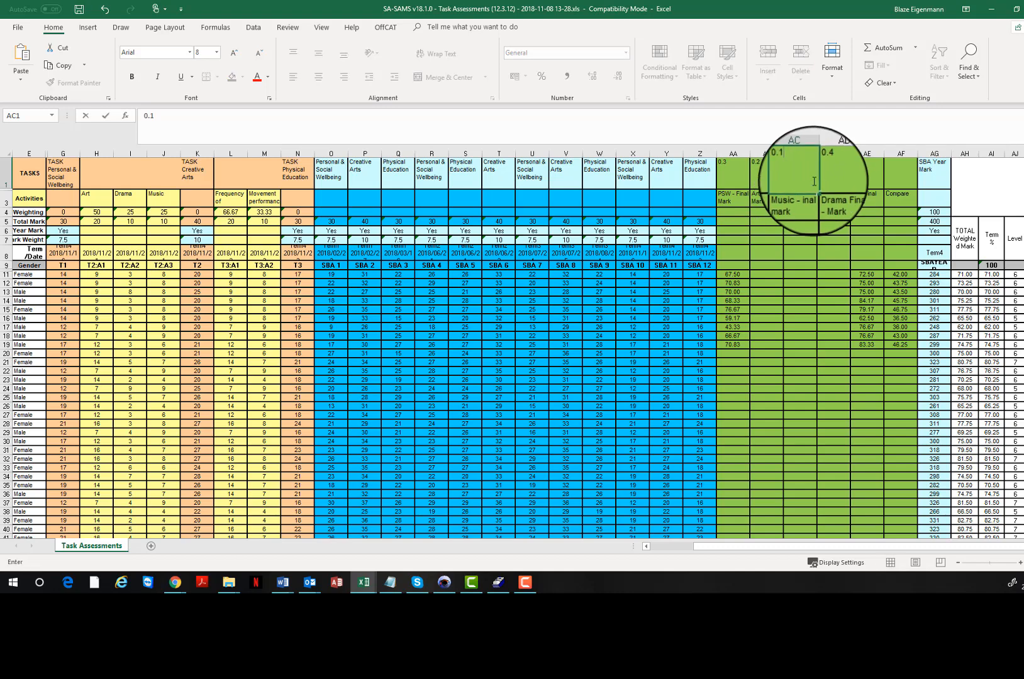
pyautogui.click(830, 180)
pyautogui.write('0')
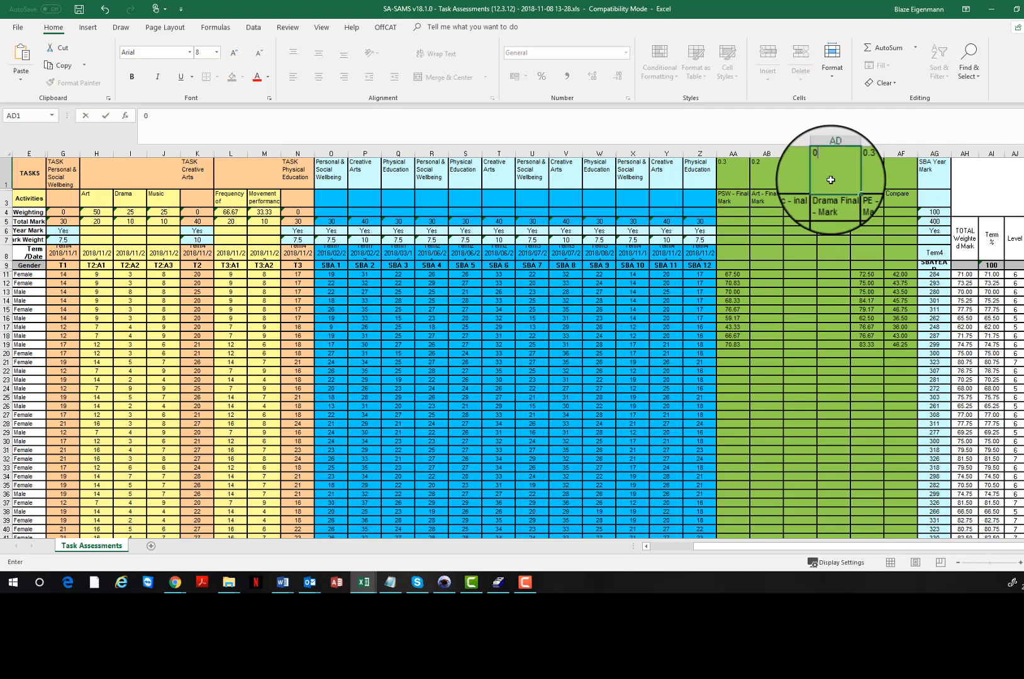
pyautogui.write('.1')
pyautogui.click(833, 222)
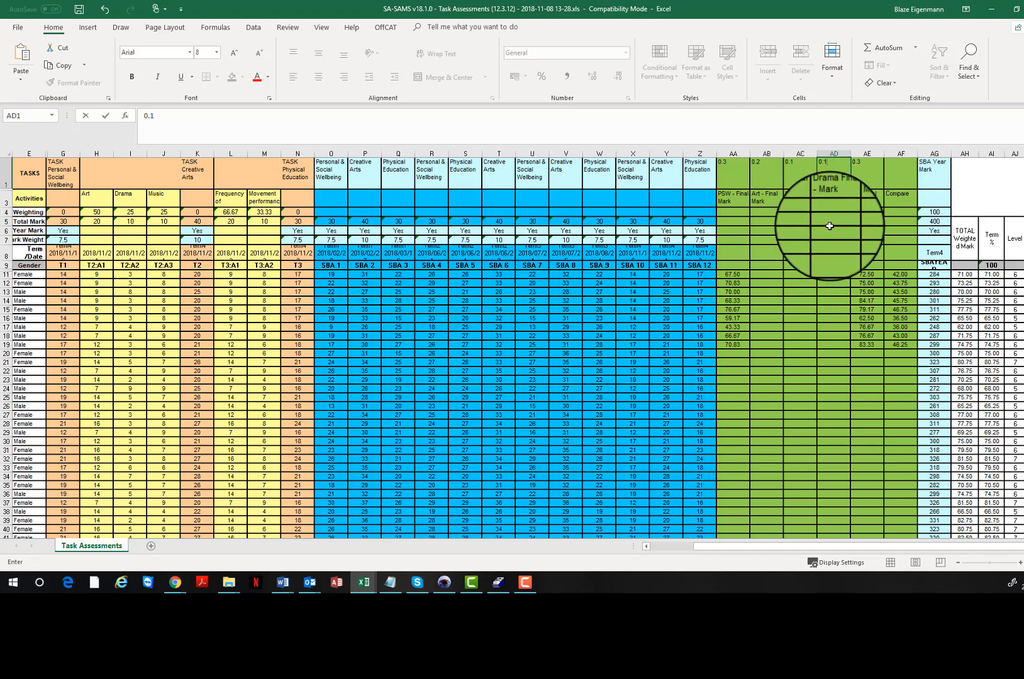
# Step: Review the Art, Music and Drama weightings in AB1:AD1
pyautogui.moveTo(768, 168); pyautogui.dragTo(833, 171)
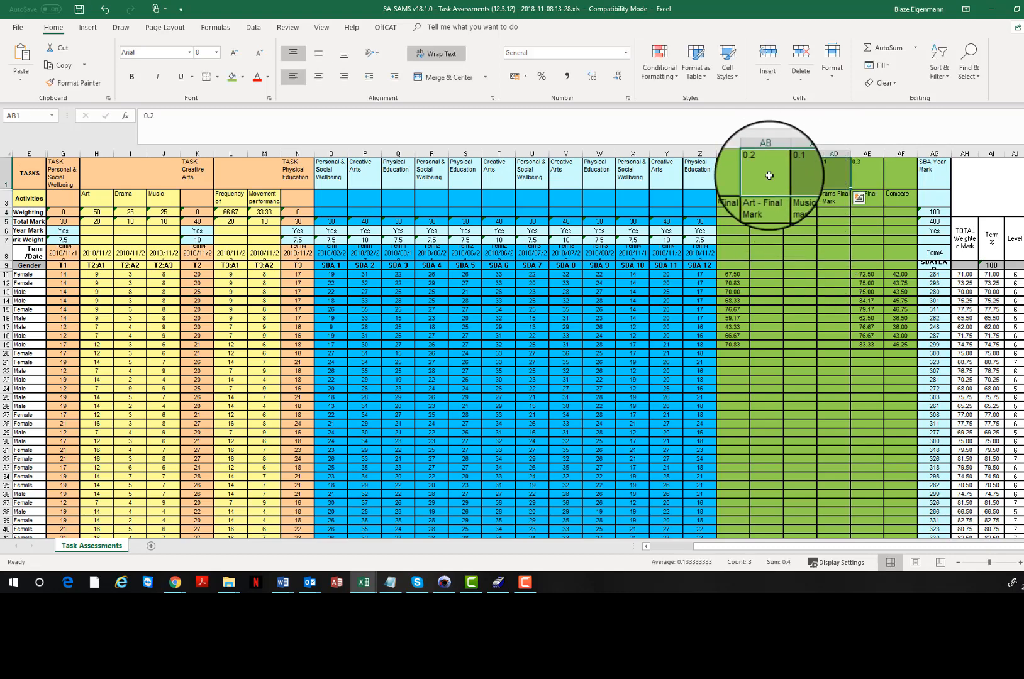
pyautogui.moveTo(763, 174); pyautogui.dragTo(833, 176)
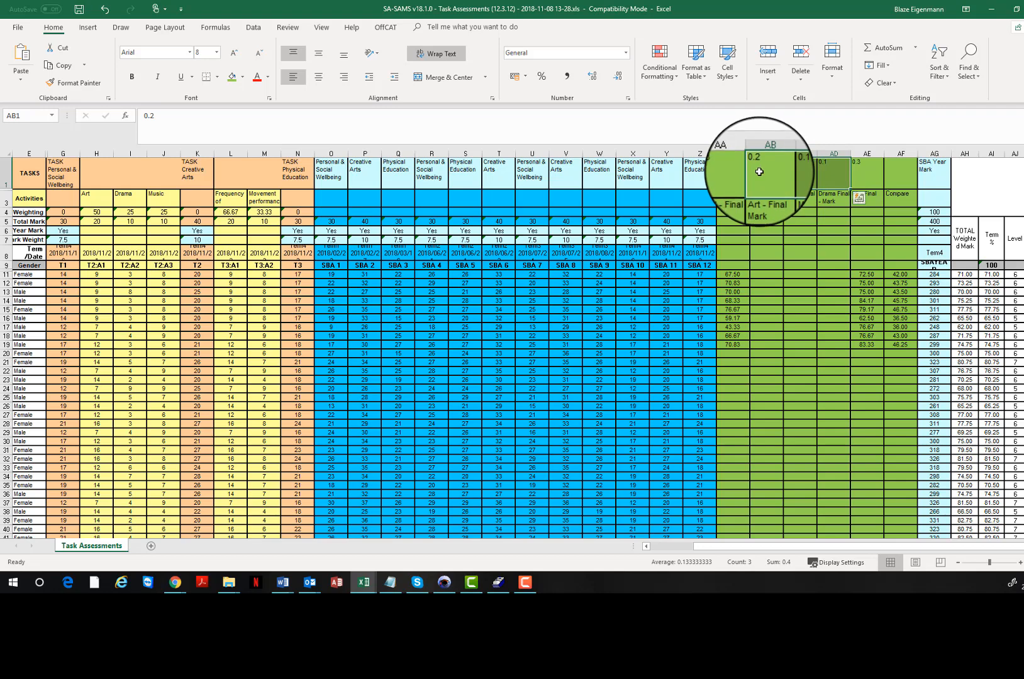
pyautogui.click(759, 172)
pyautogui.click(806, 173)
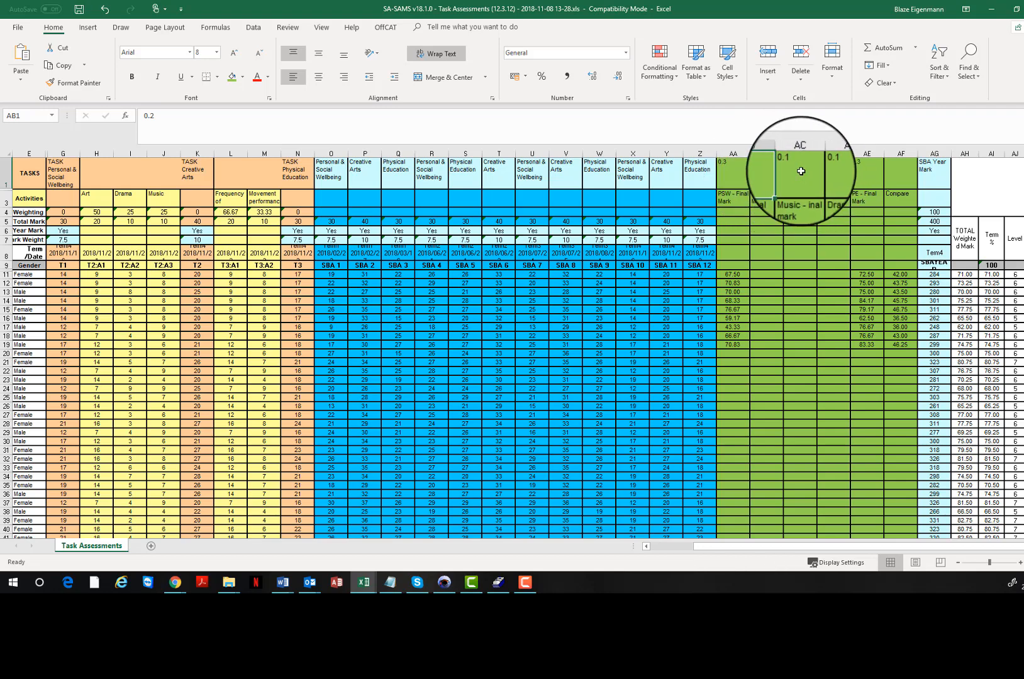
pyautogui.moveTo(806, 173); pyautogui.dragTo(838, 171)
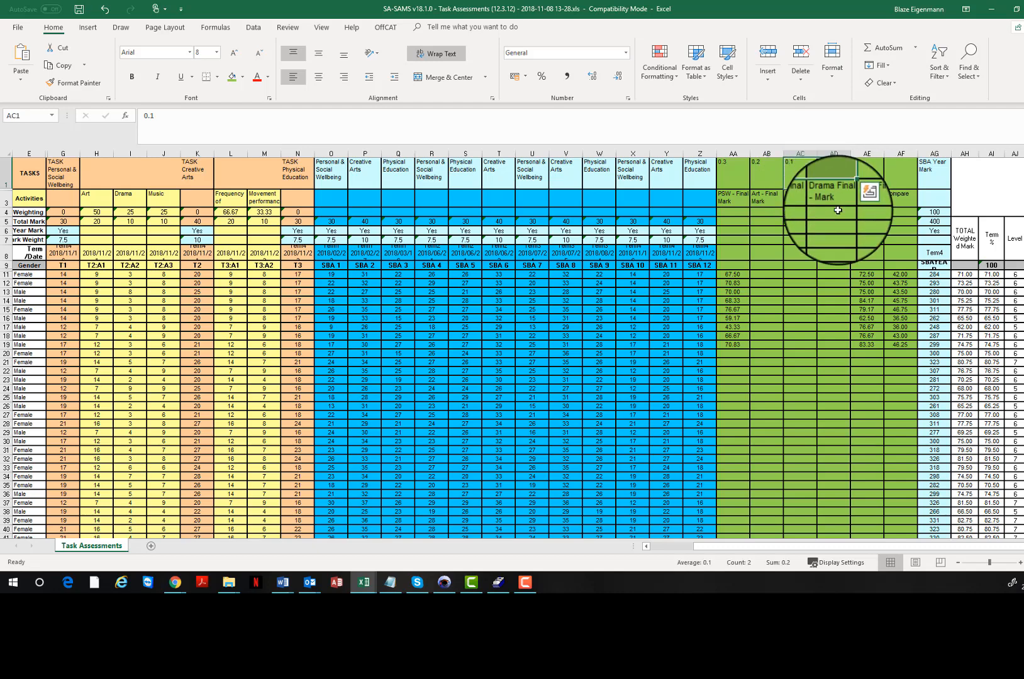
pyautogui.click(769, 171)
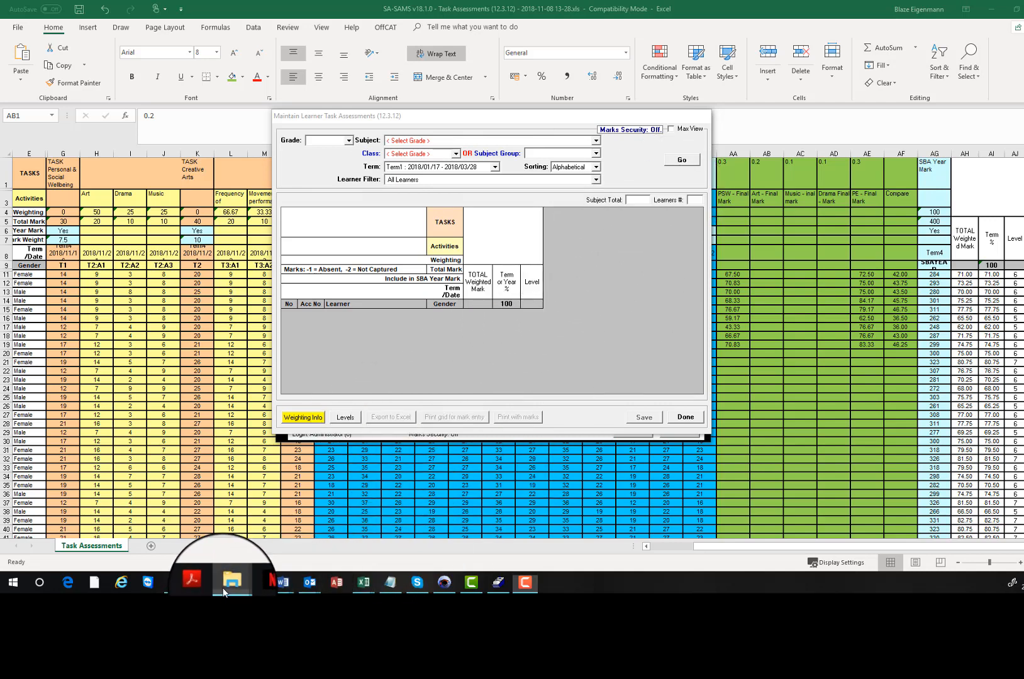
pyautogui.moveTo(223, 591)
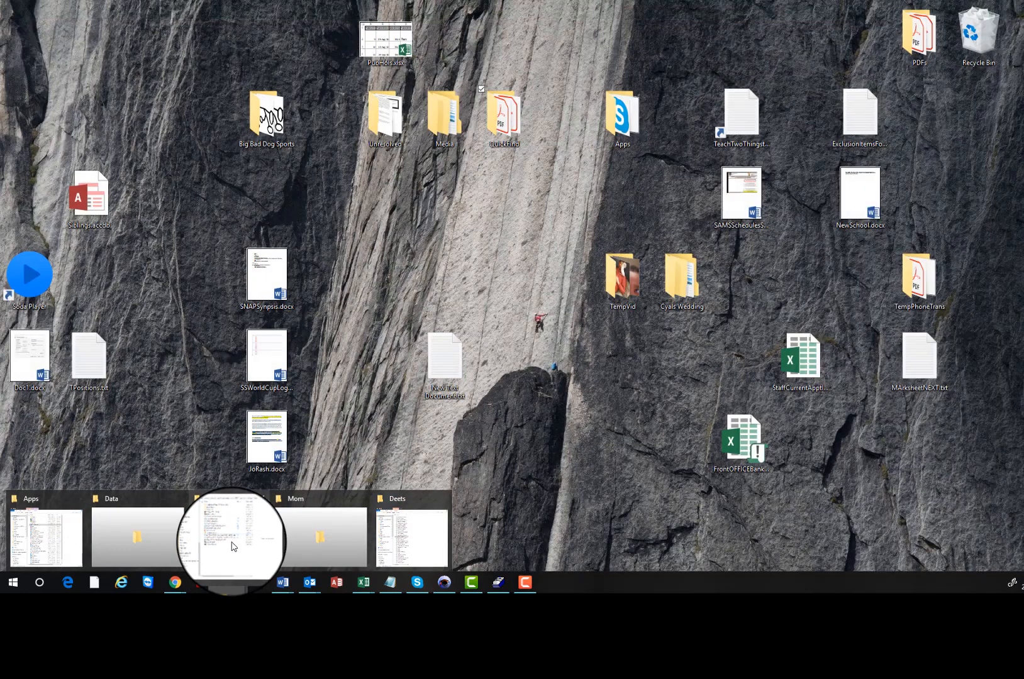
pyautogui.click(233, 546)
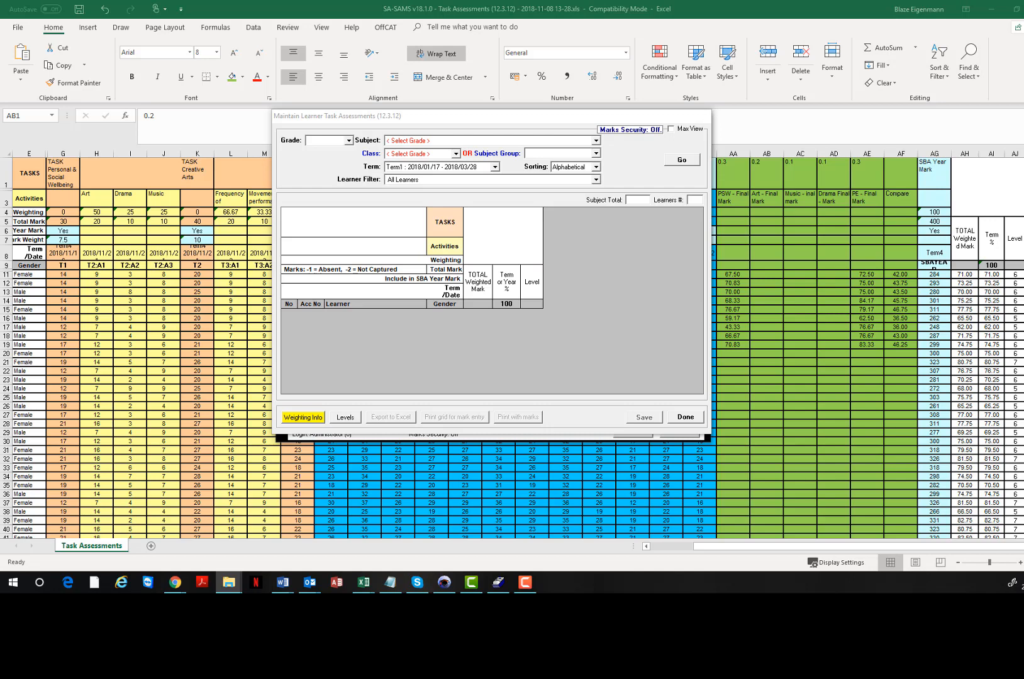
pyautogui.click(122, 307)
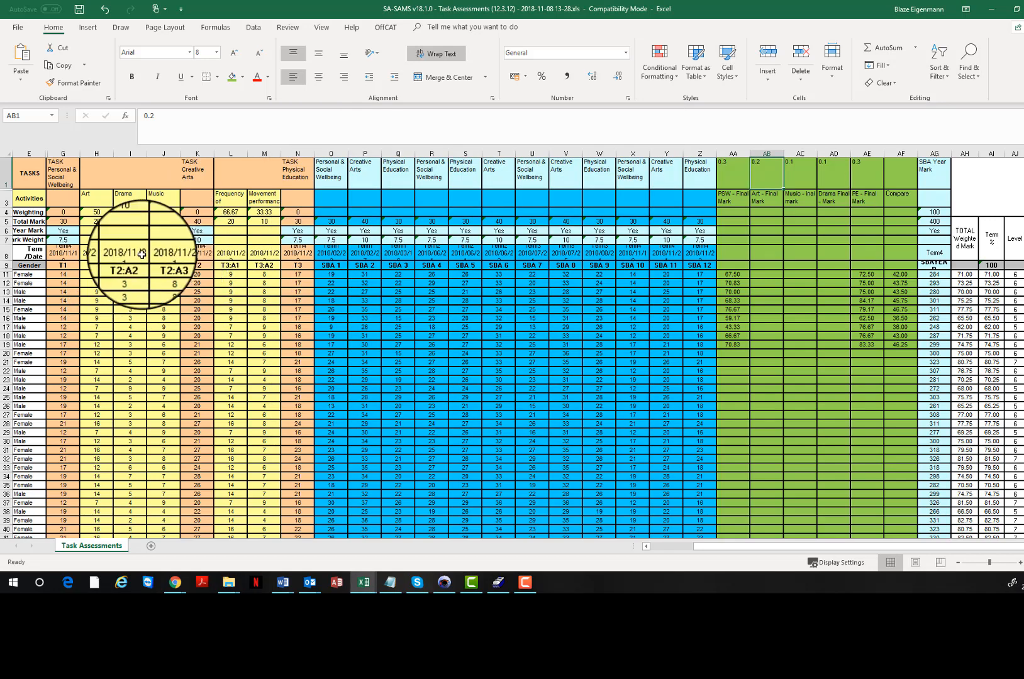
# Step: Compare the Term 4 Art, Drama and Music activity marks with the SBA columns and the new final mark headings
pyautogui.moveTo(98, 198); pyautogui.dragTo(154, 327)
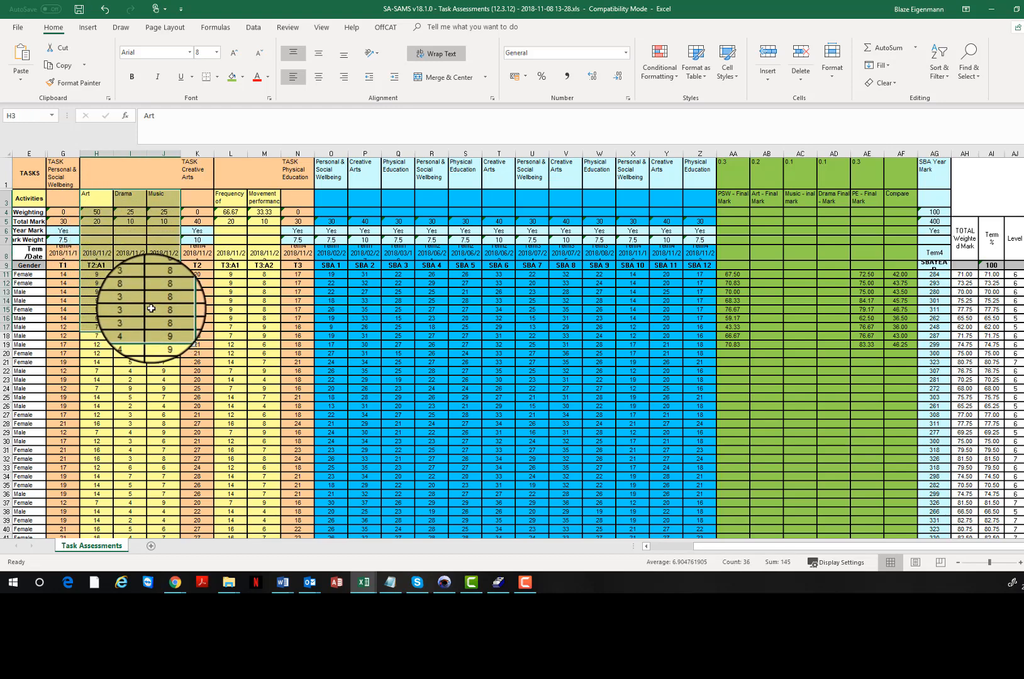
pyautogui.click(331, 275)
pyautogui.moveTo(331, 277); pyautogui.dragTo(644, 343)
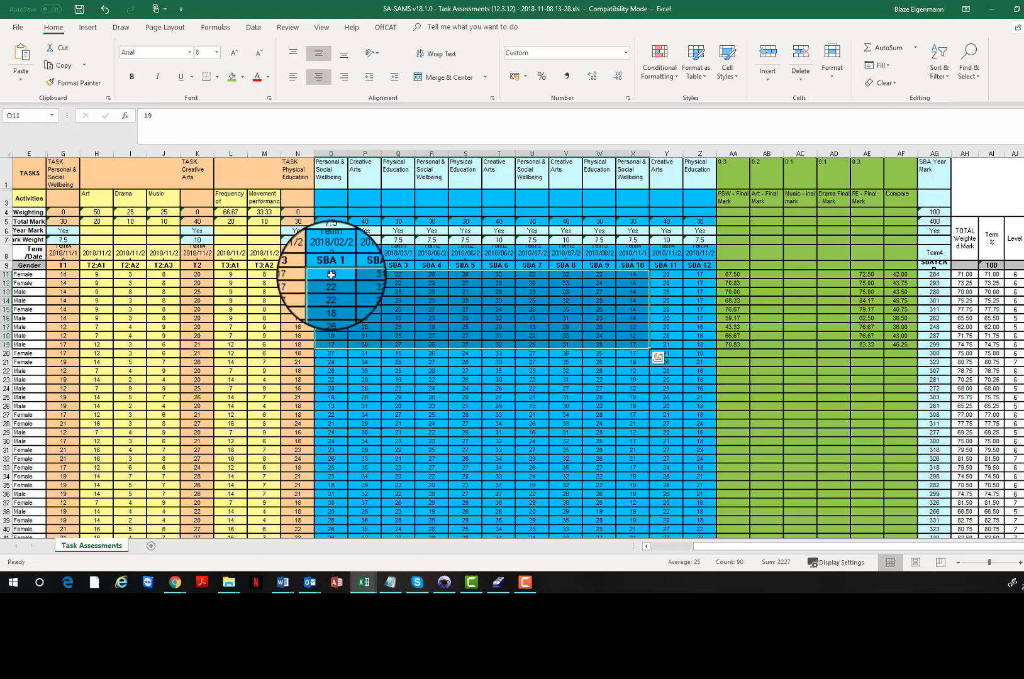
pyautogui.moveTo(331, 275); pyautogui.dragTo(333, 335)
pyautogui.moveTo(409, 274); pyautogui.dragTo(410, 330)
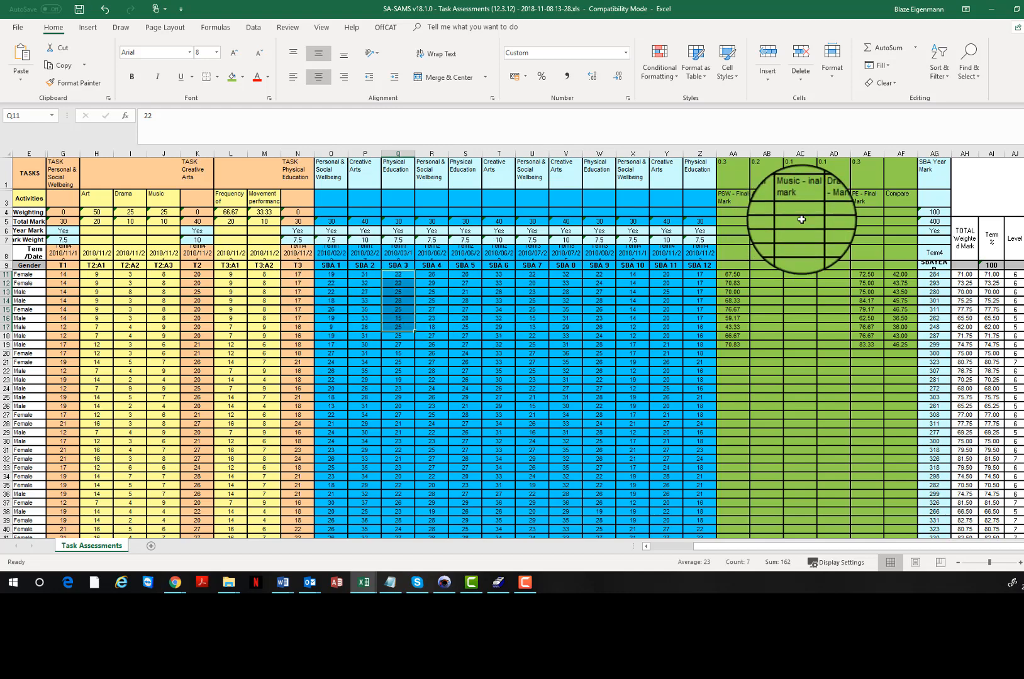
pyautogui.moveTo(767, 197); pyautogui.dragTo(807, 196)
pyautogui.moveTo(836, 200); pyautogui.dragTo(820, 201)
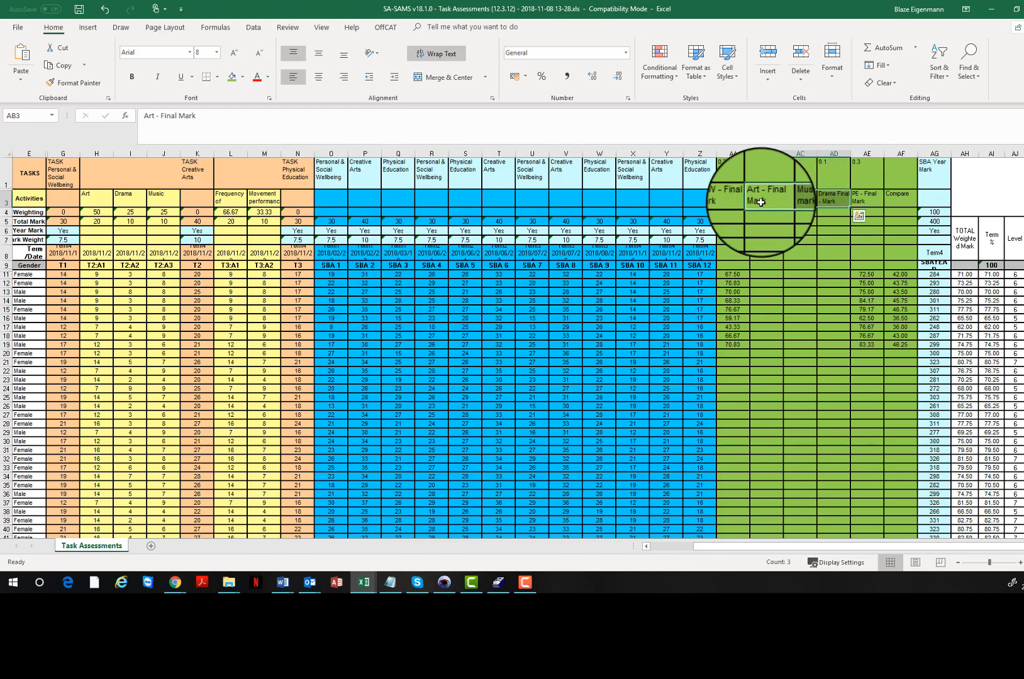
# Step: Insert two blank columns before the SBA 2 Creative Arts column P
pyautogui.click(364, 154)
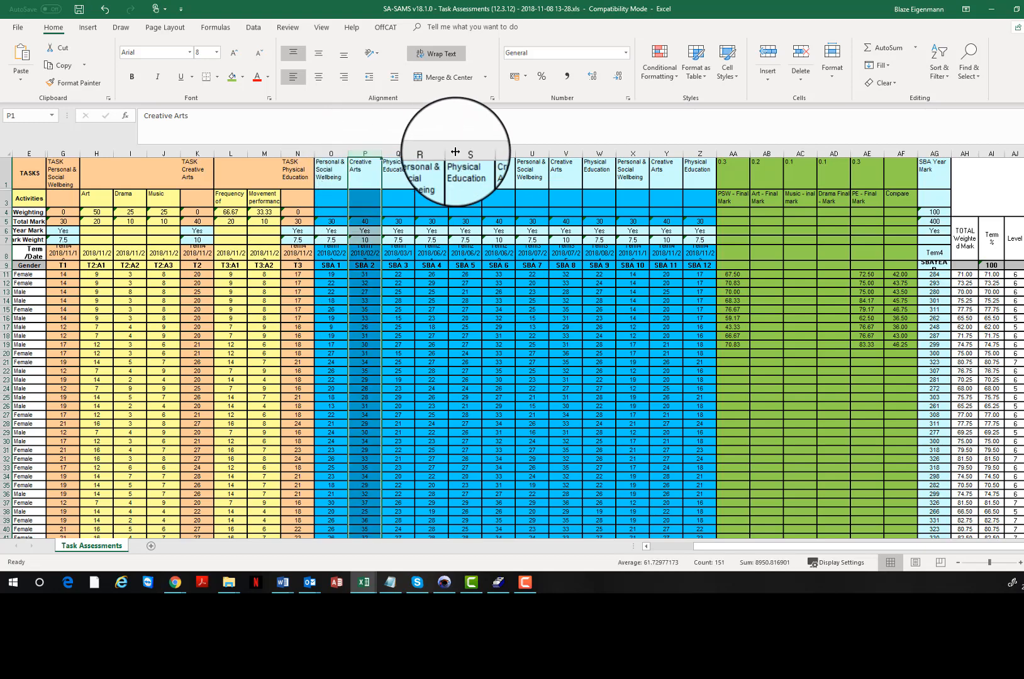
pyautogui.click(498, 153)
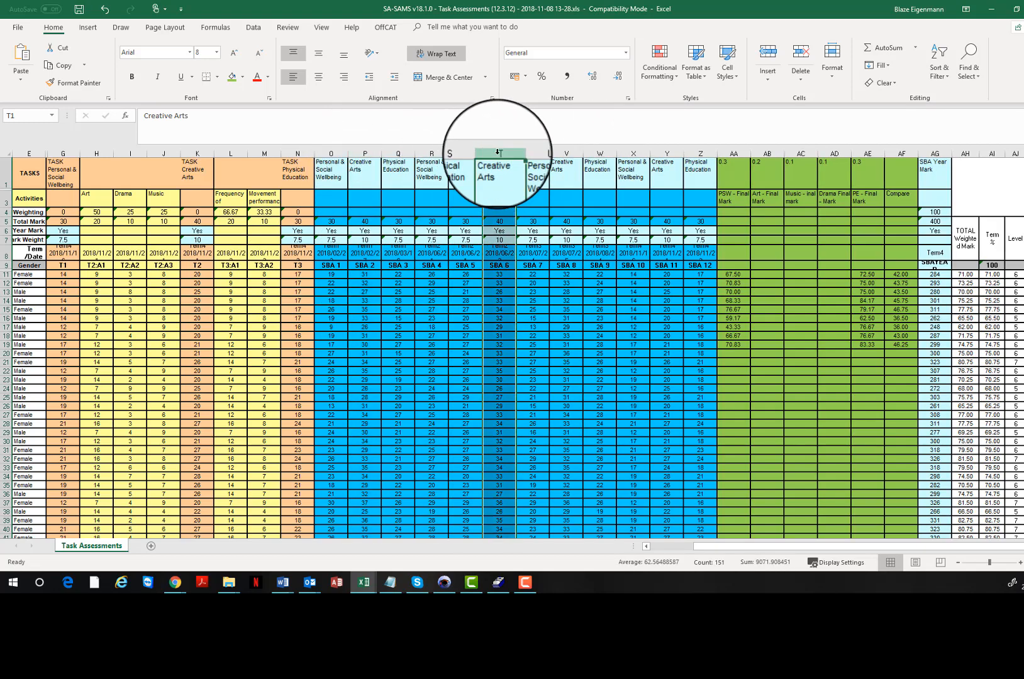
pyautogui.click(364, 153)
pyautogui.rightClick(364, 154)
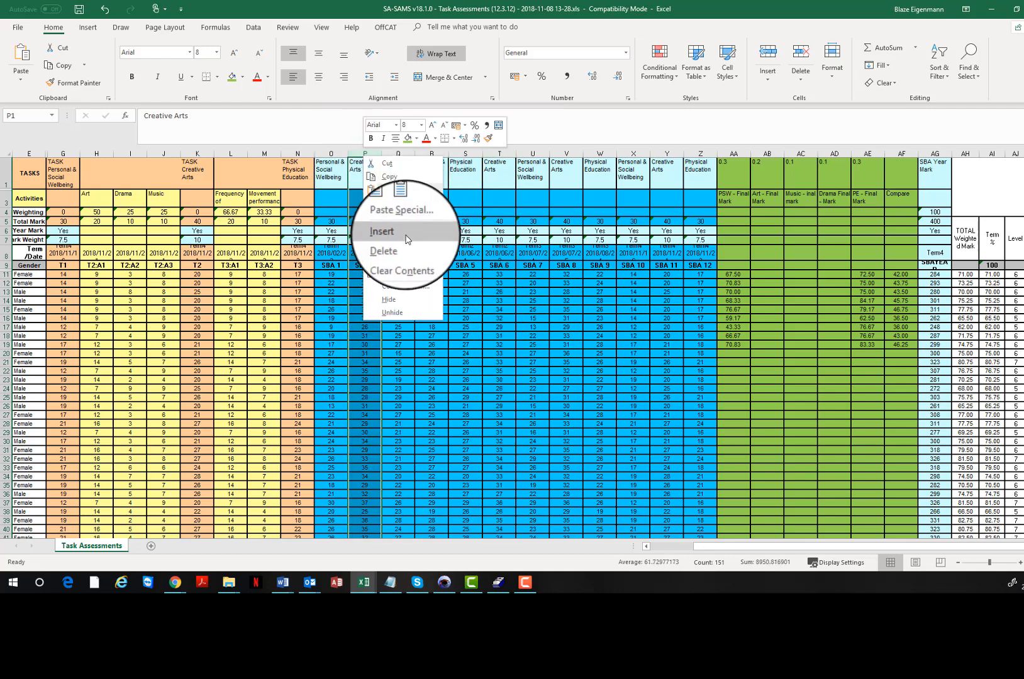
pyautogui.click(396, 230)
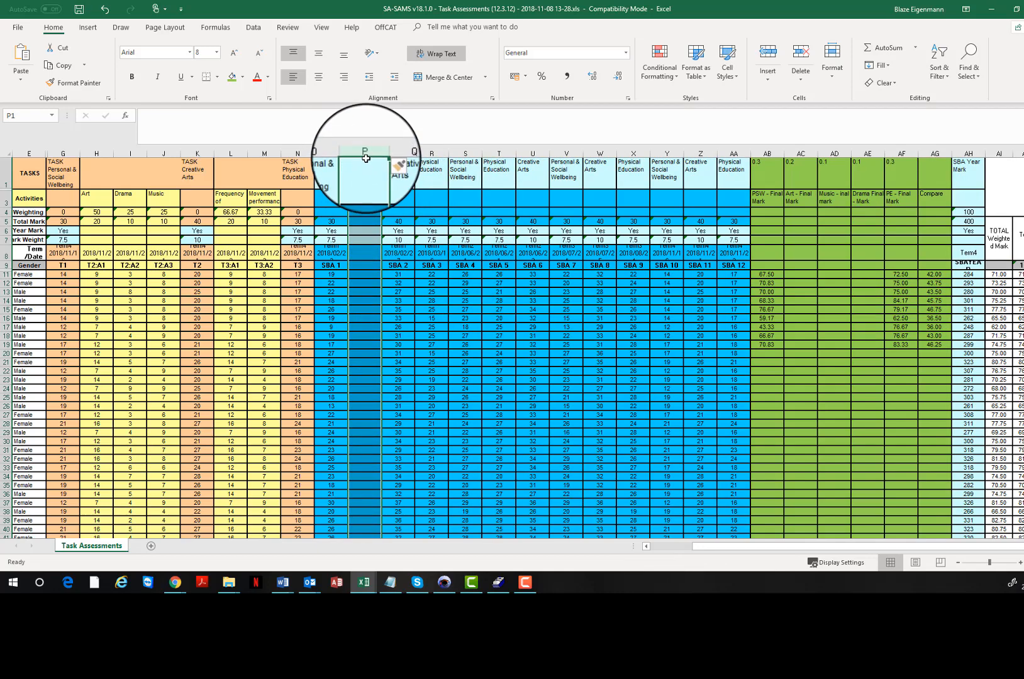
pyautogui.rightClick(365, 153)
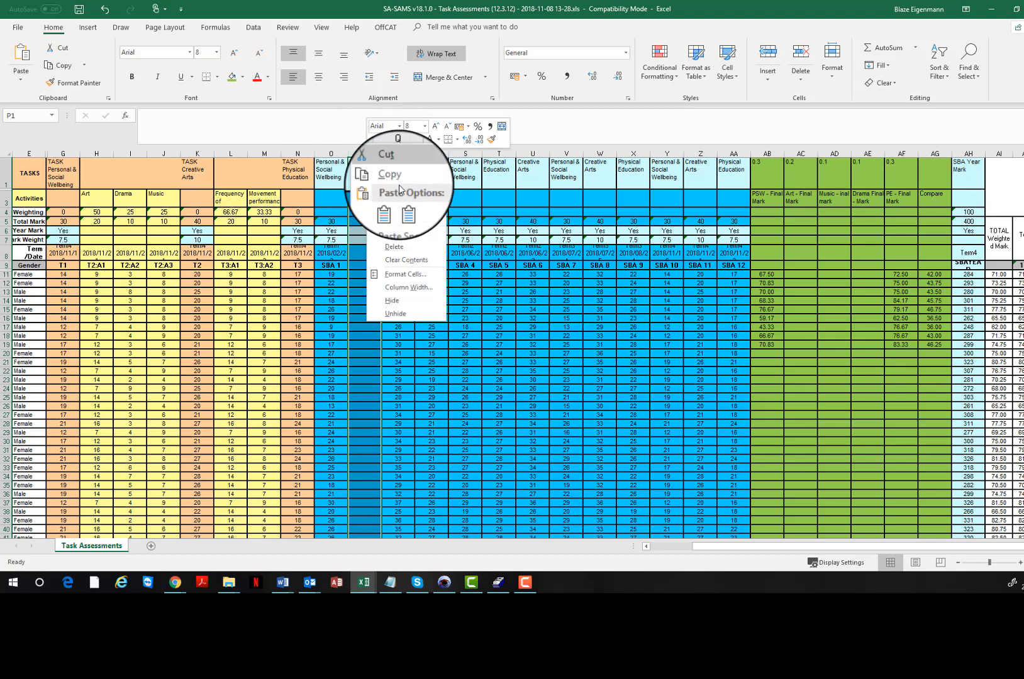
pyautogui.click(396, 234)
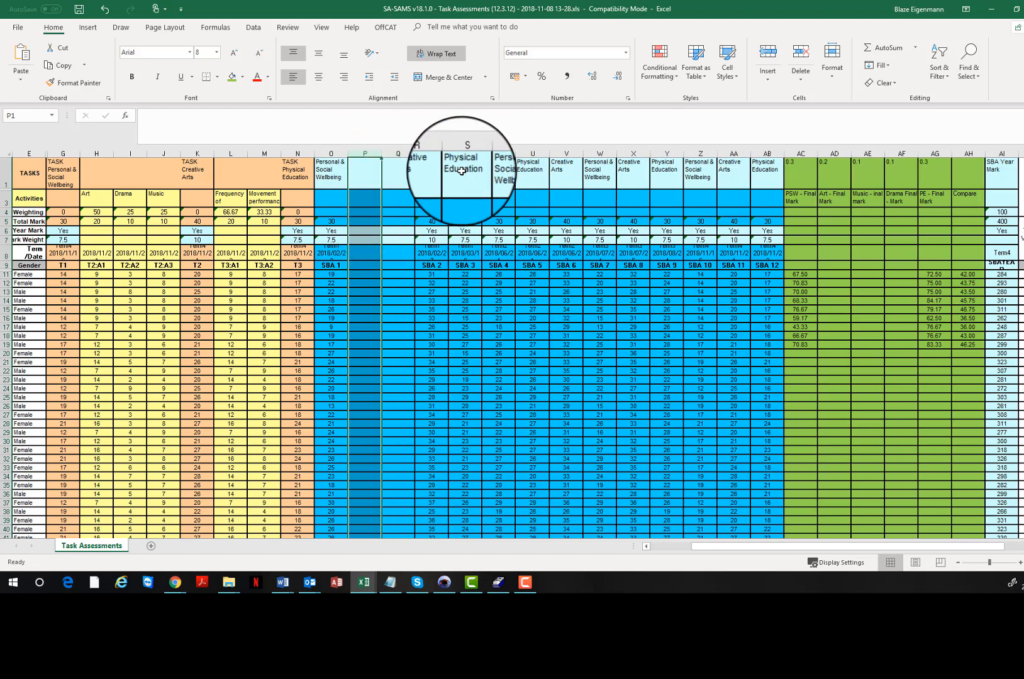
# Step: Copy the Creative Arts heading from R1 into P1:Q1 above the two blank columns
pyautogui.moveTo(445, 170)
pyautogui.mouseDown()
pyautogui.moveTo(434, 256)
pyautogui.moveTo(433, 179)
pyautogui.mouseUp()
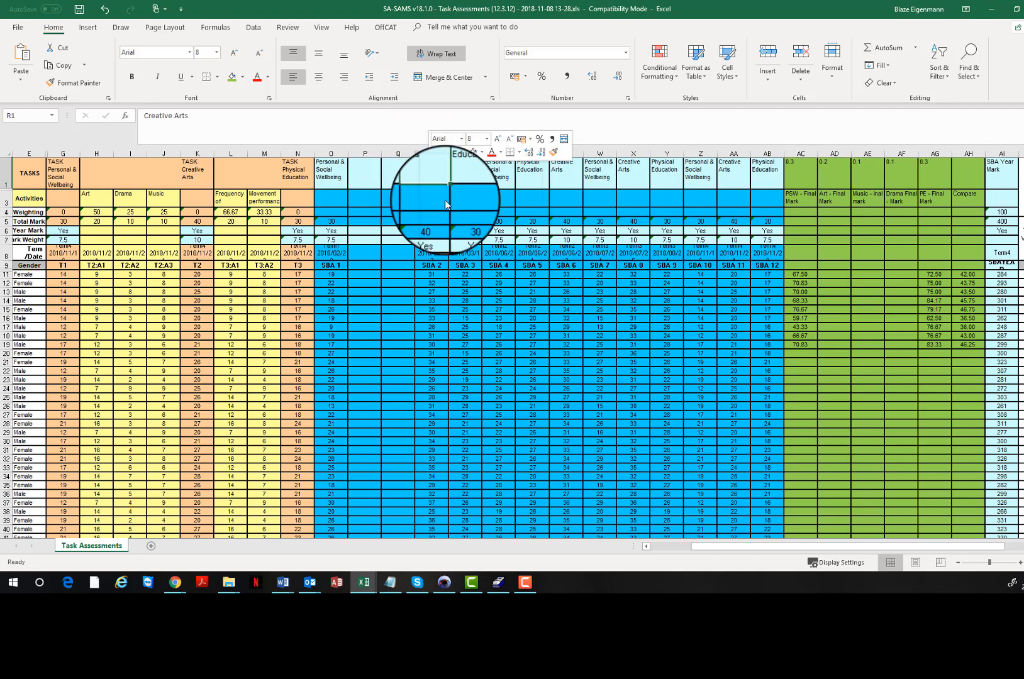
pyautogui.rightClick(420, 157)
pyautogui.press('Escape')
pyautogui.hotkey('ctrl', 'c')
pyautogui.click(401, 177)
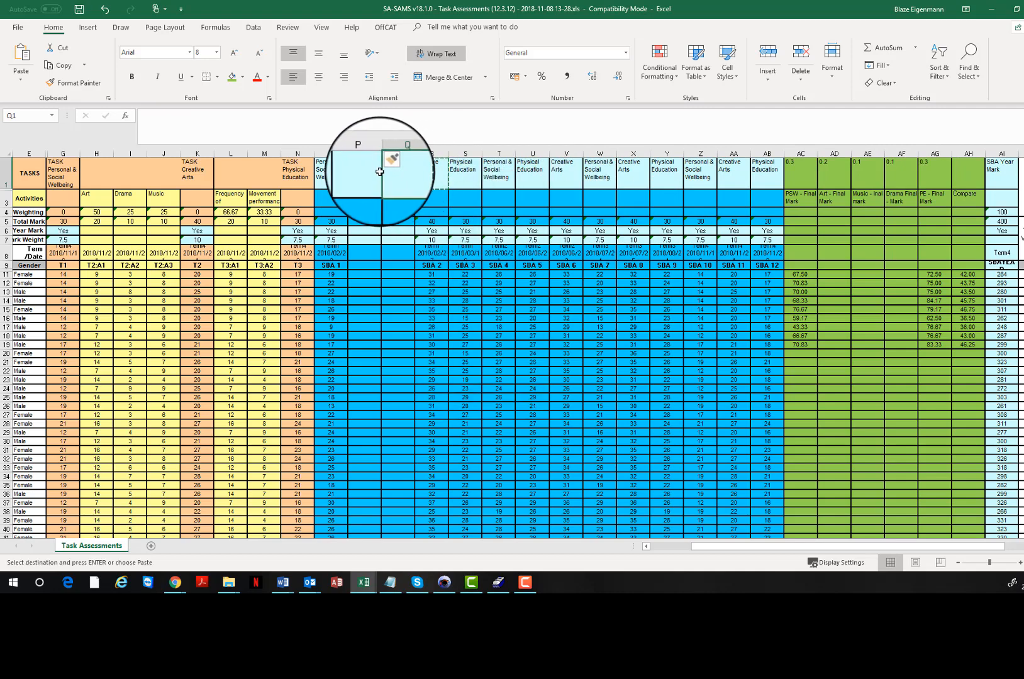
pyautogui.rightClick(402, 174)
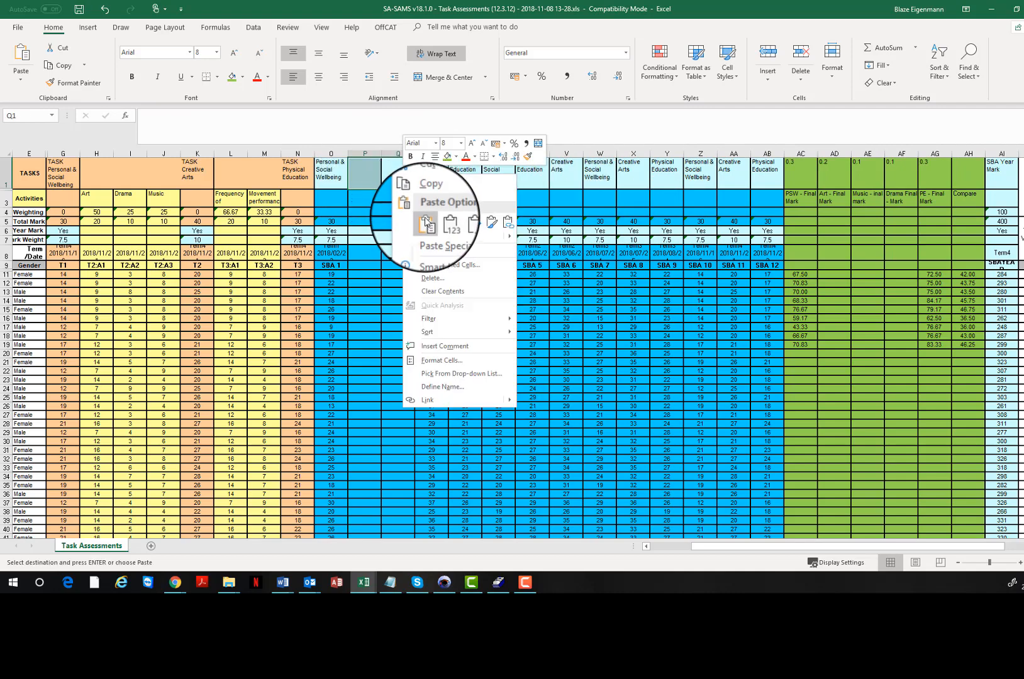
pyautogui.click(425, 221)
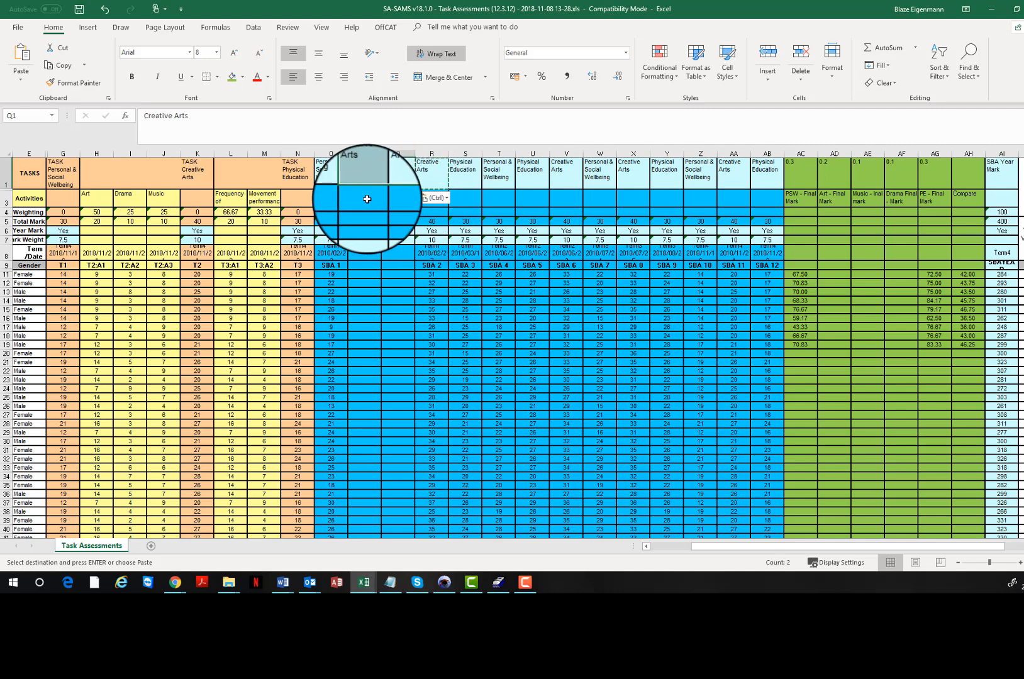
# Step: Label the three Creative Arts columns in row 3 as Art in P3, Drama in Q3 and Music in R3
pyautogui.click(367, 199)
pyautogui.write('A')
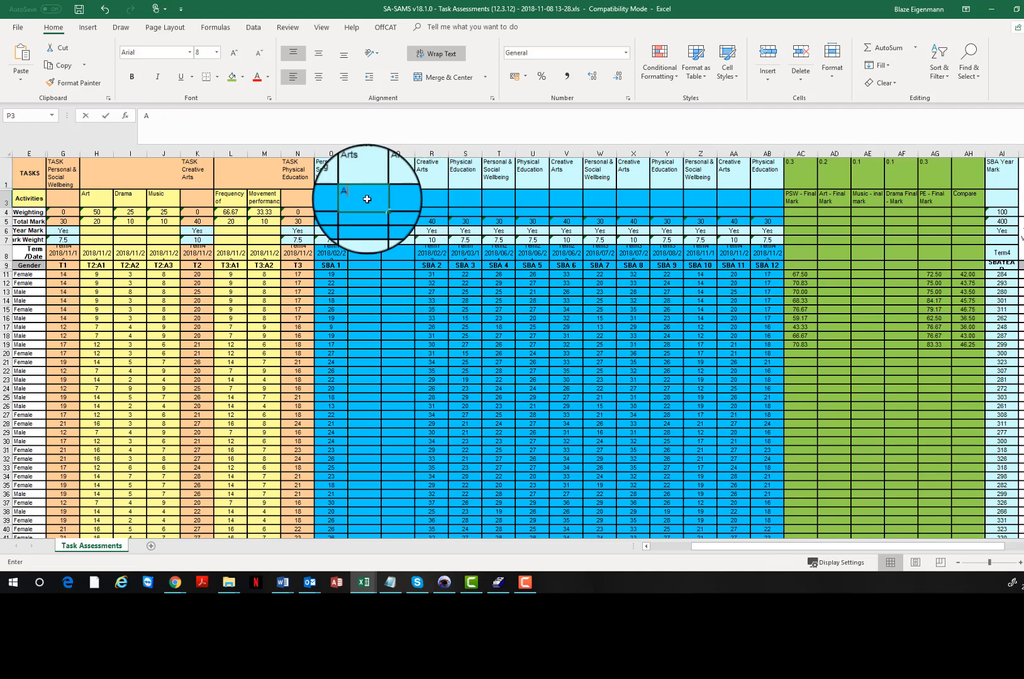
pyautogui.write('rt')
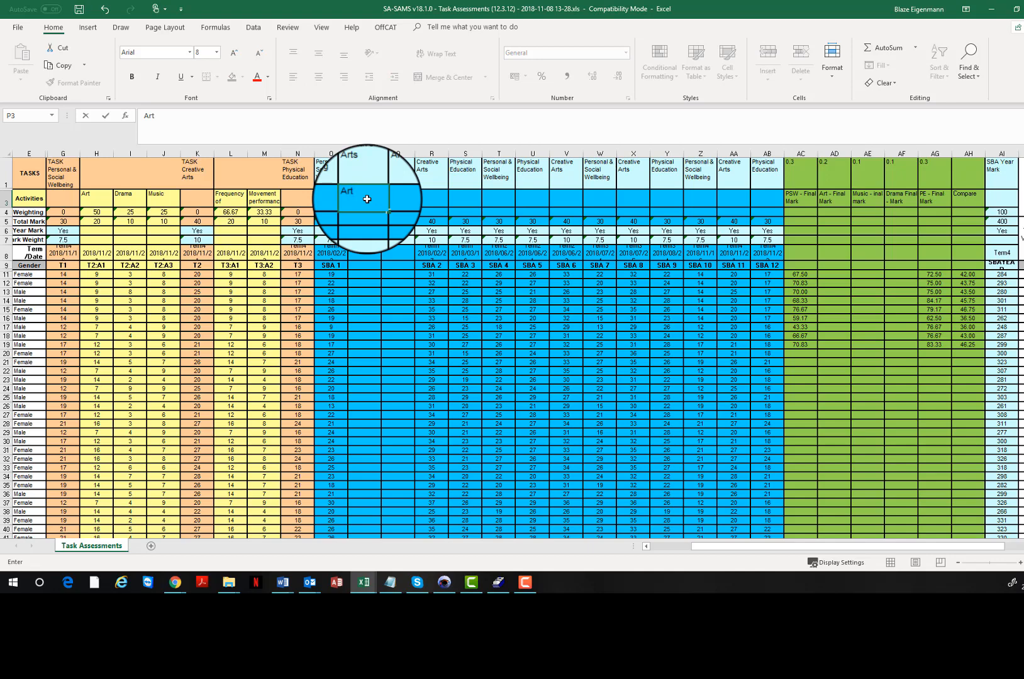
pyautogui.press('Tab')
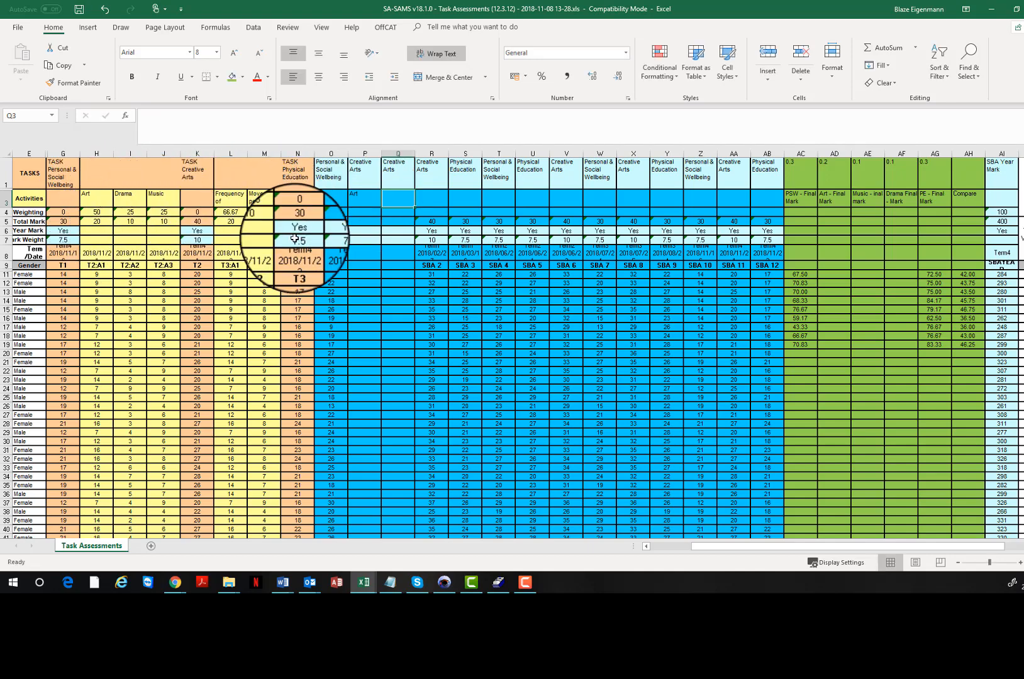
pyautogui.write('Drama')
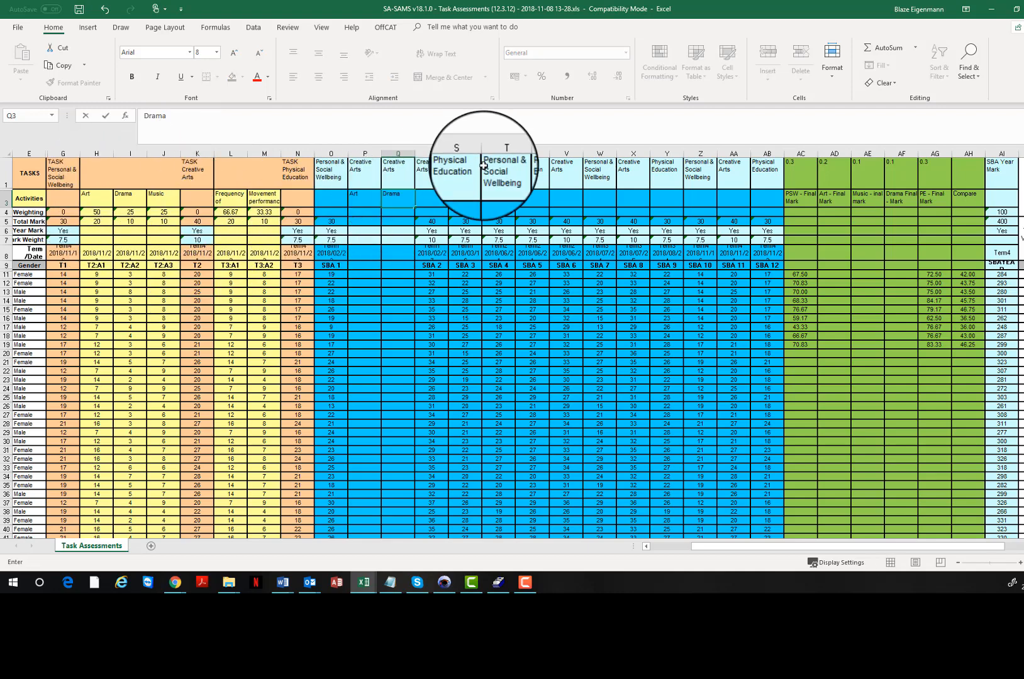
pyautogui.click(444, 192)
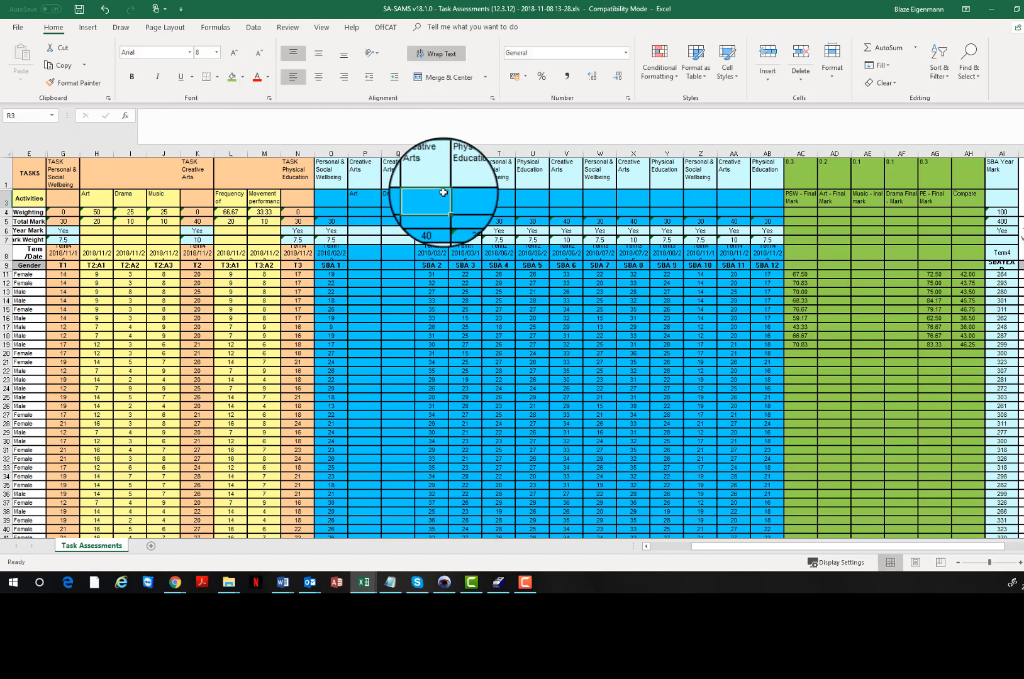
pyautogui.write('Musi')
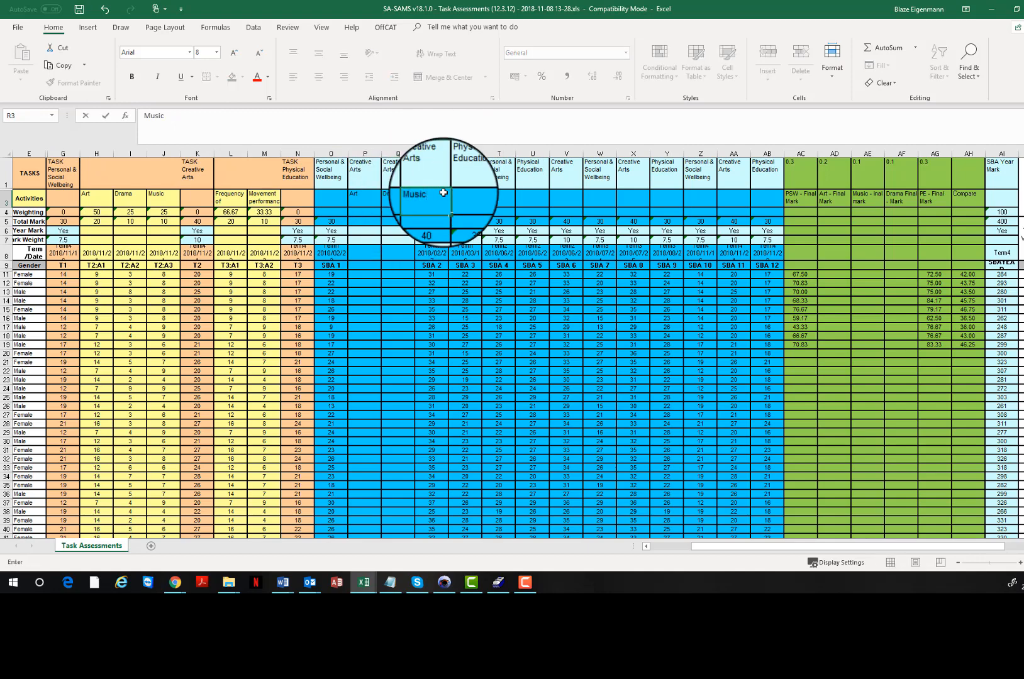
pyautogui.write('c')
pyautogui.click(465, 282)
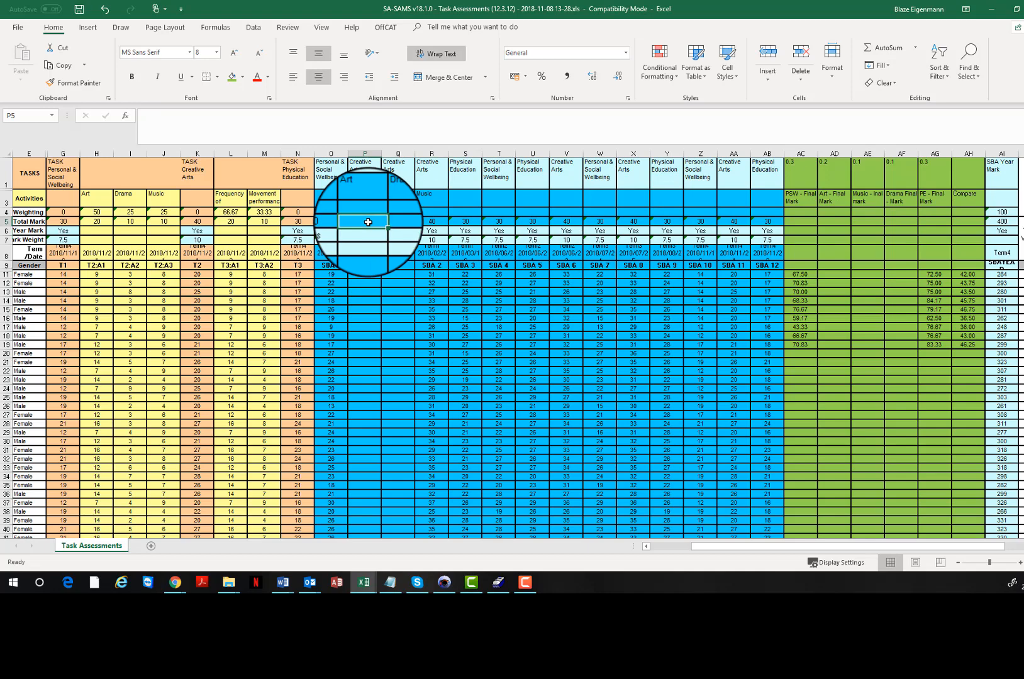
# Step: Enter the total marks 20 for Art in P5, 10 for Drama in Q5 and 10 for Music in R5
pyautogui.write('20')
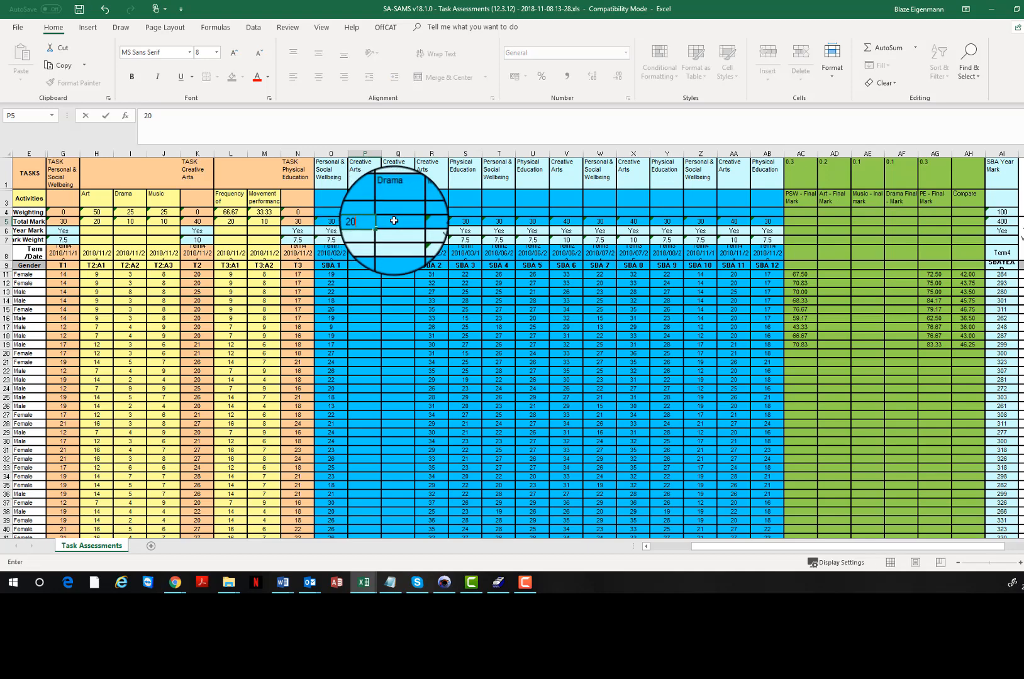
pyautogui.click(394, 221)
pyautogui.write('10')
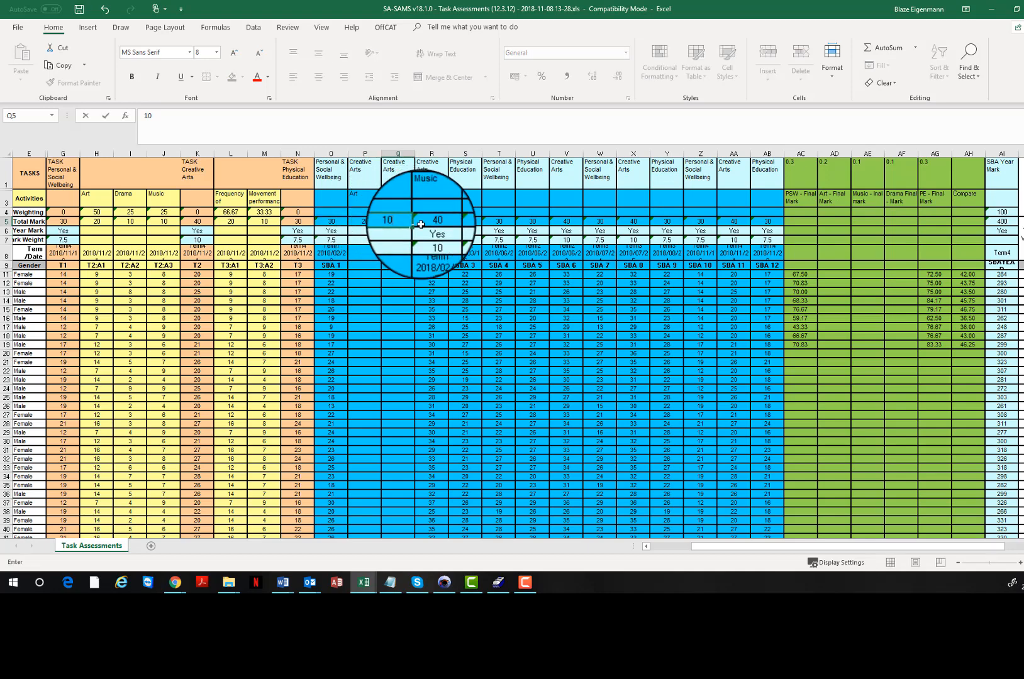
pyautogui.click(430, 222)
pyautogui.write('10')
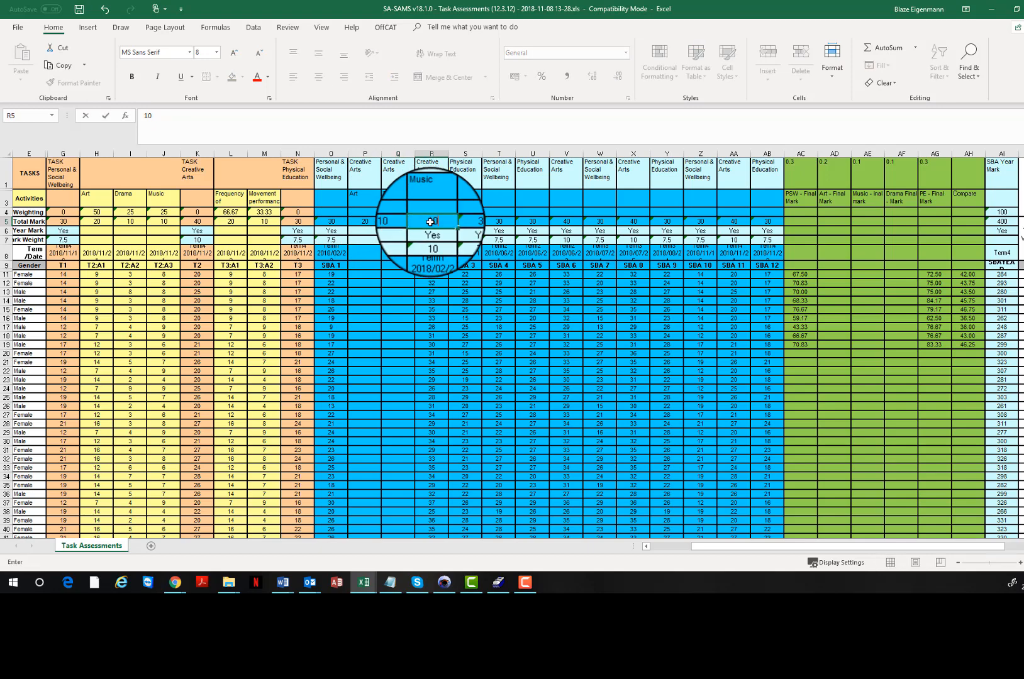
pyautogui.moveTo(835, 173); pyautogui.dragTo(893, 176)
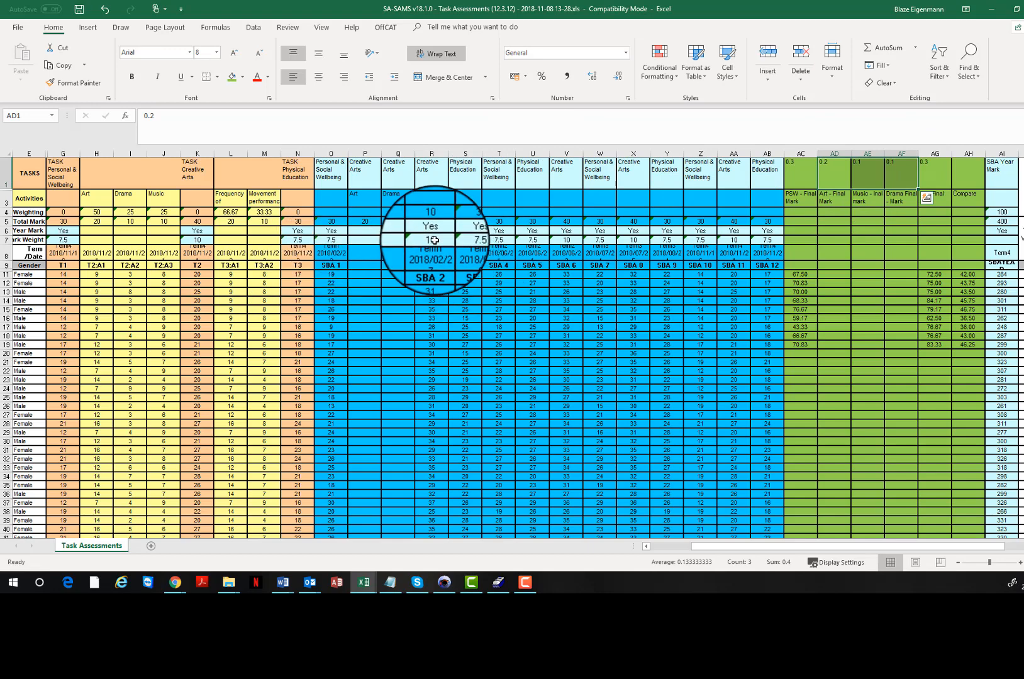
# Step: Set the mark weights in row 7 to 2.5 for Music, 2.5 for Drama and 5 for Art
pyautogui.click(431, 240)
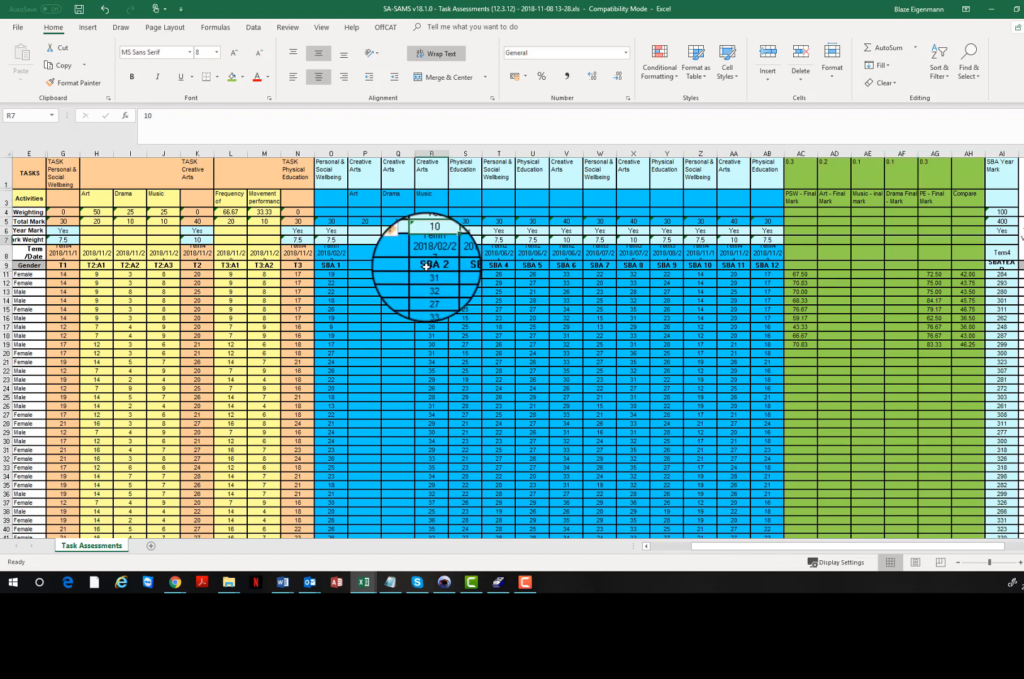
pyautogui.write('2.5')
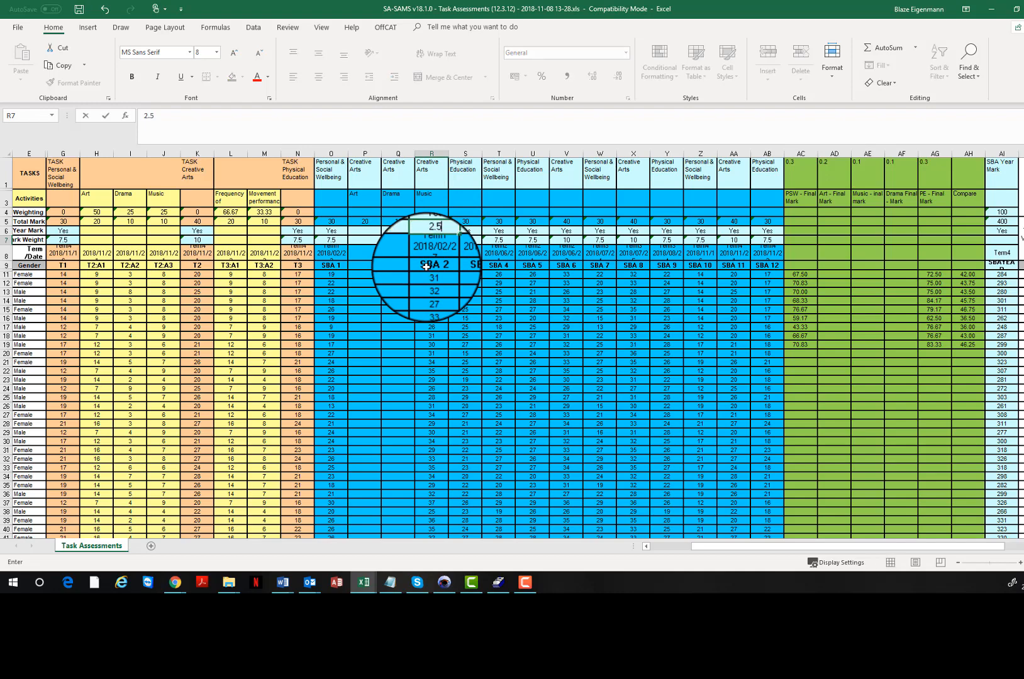
pyautogui.press('Left')
pyautogui.write('2')
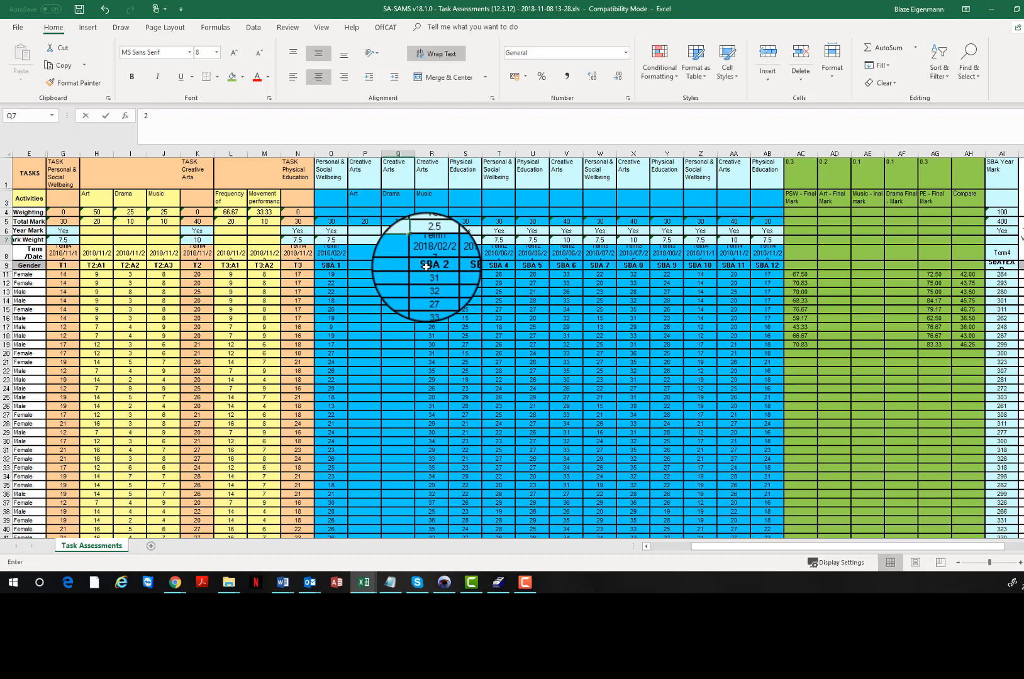
pyautogui.write(',')
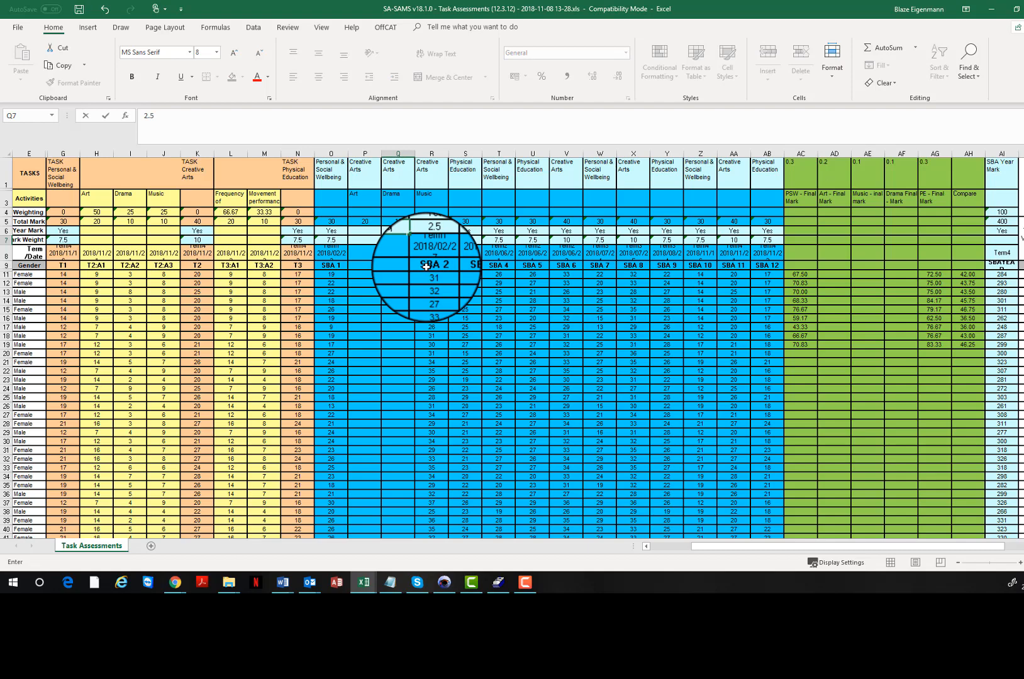
pyautogui.press('Left')
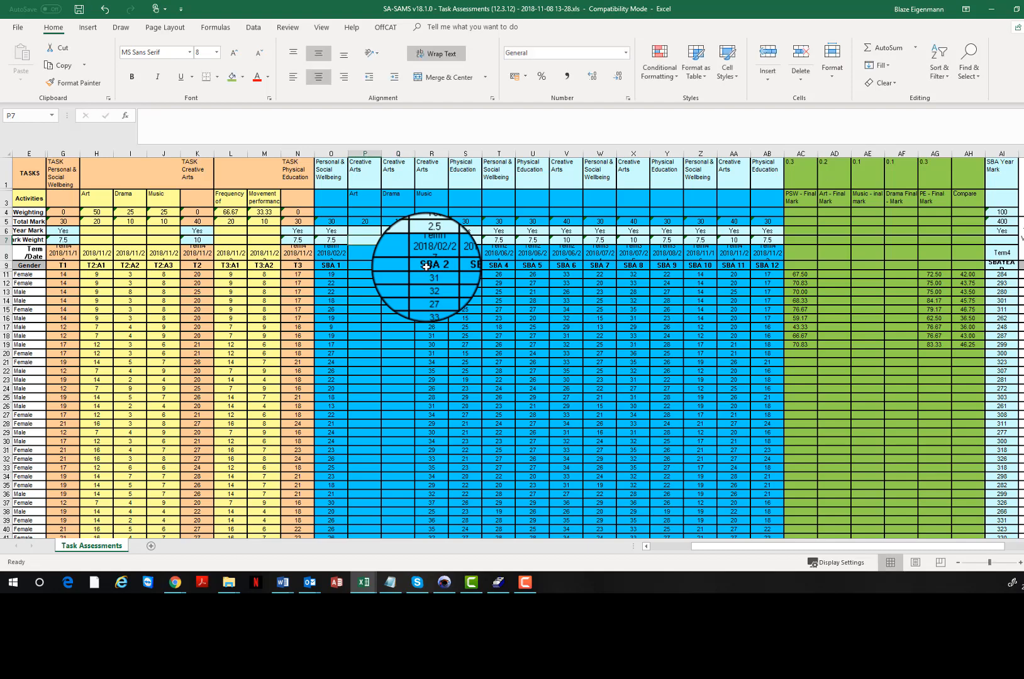
pyautogui.write('5')
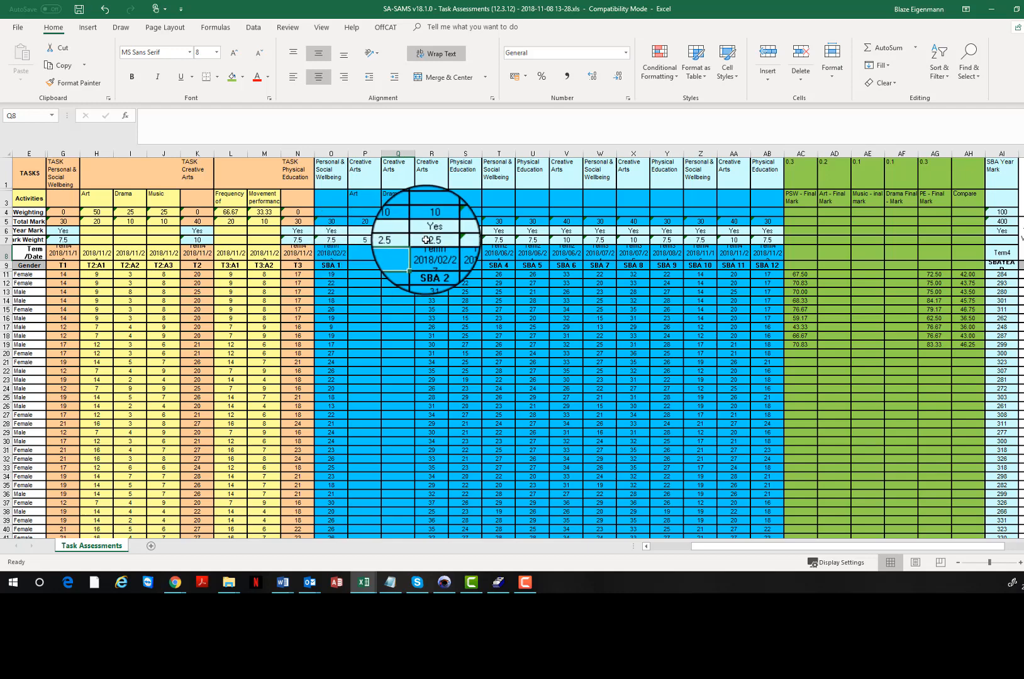
# Step: Copy the term and date from R8 into P8:Q8 for the Art and Drama columns
pyautogui.click(374, 169)
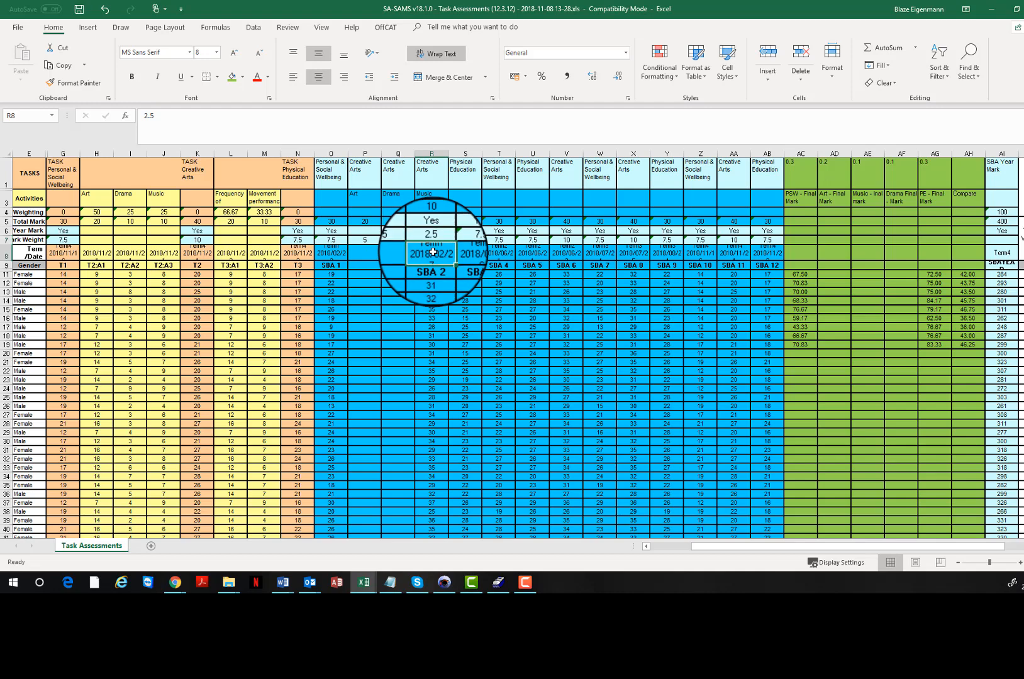
pyautogui.rightClick(433, 252)
pyautogui.click(448, 274)
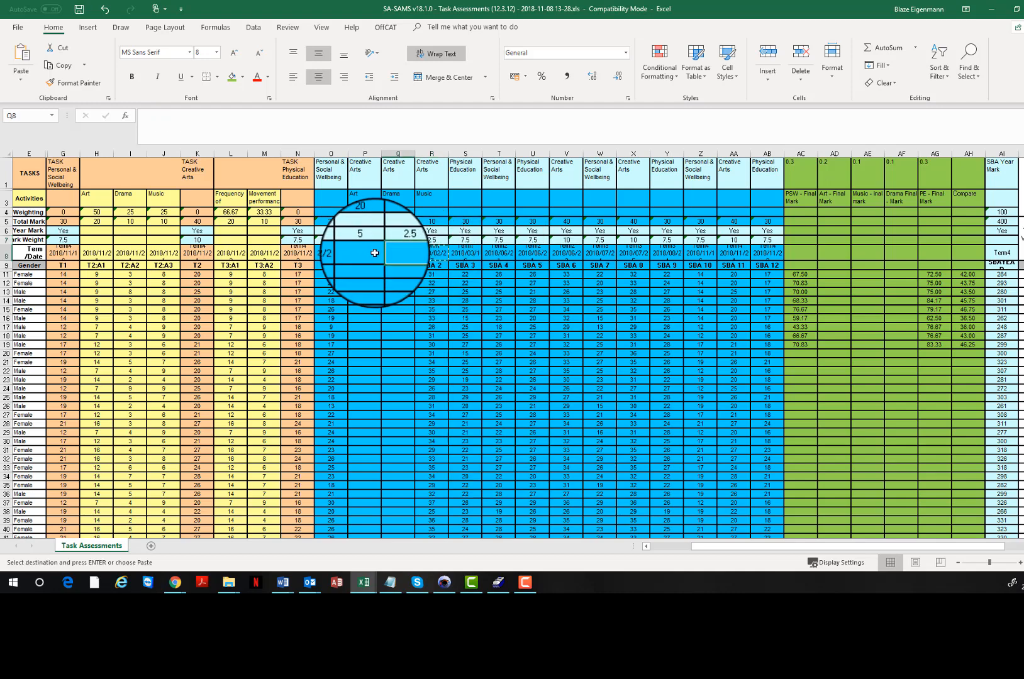
pyautogui.rightClick(403, 253)
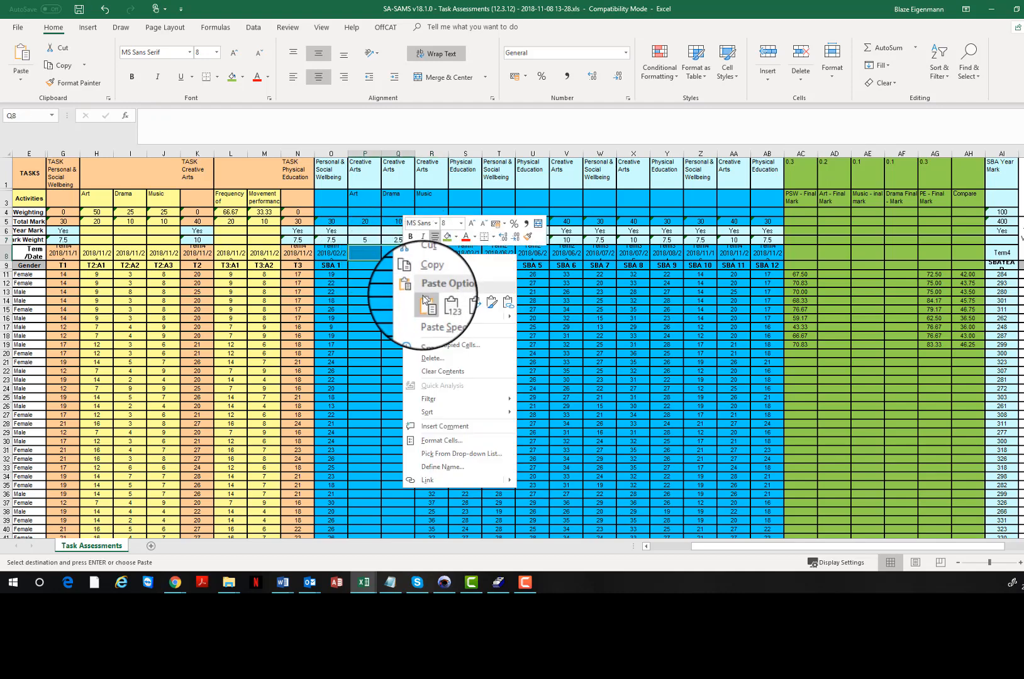
pyautogui.click(407, 245)
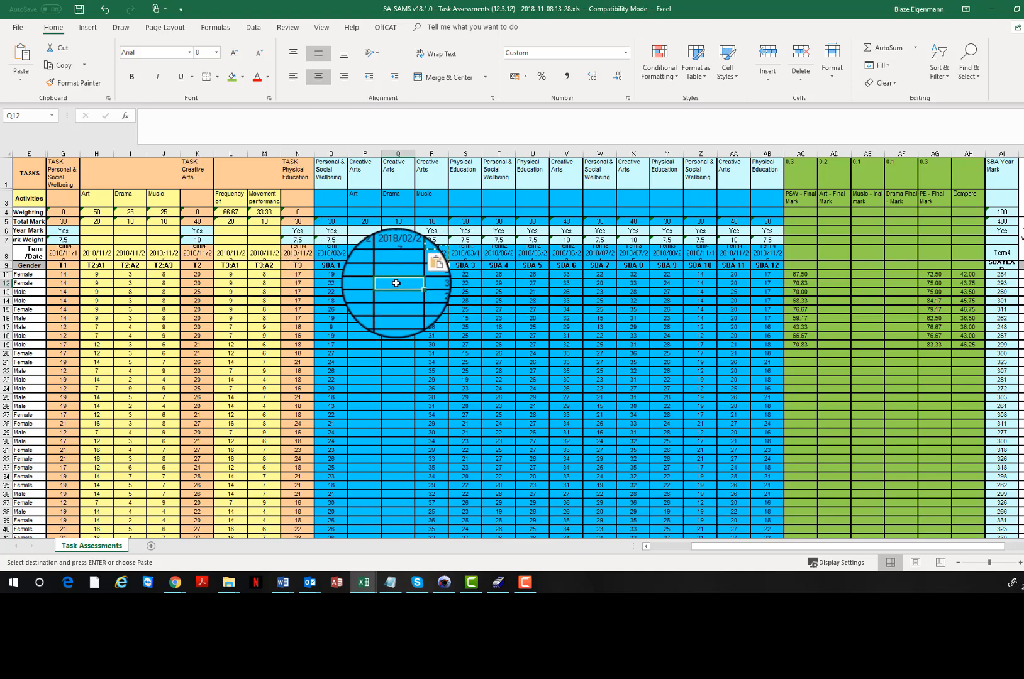
pyautogui.click(465, 301)
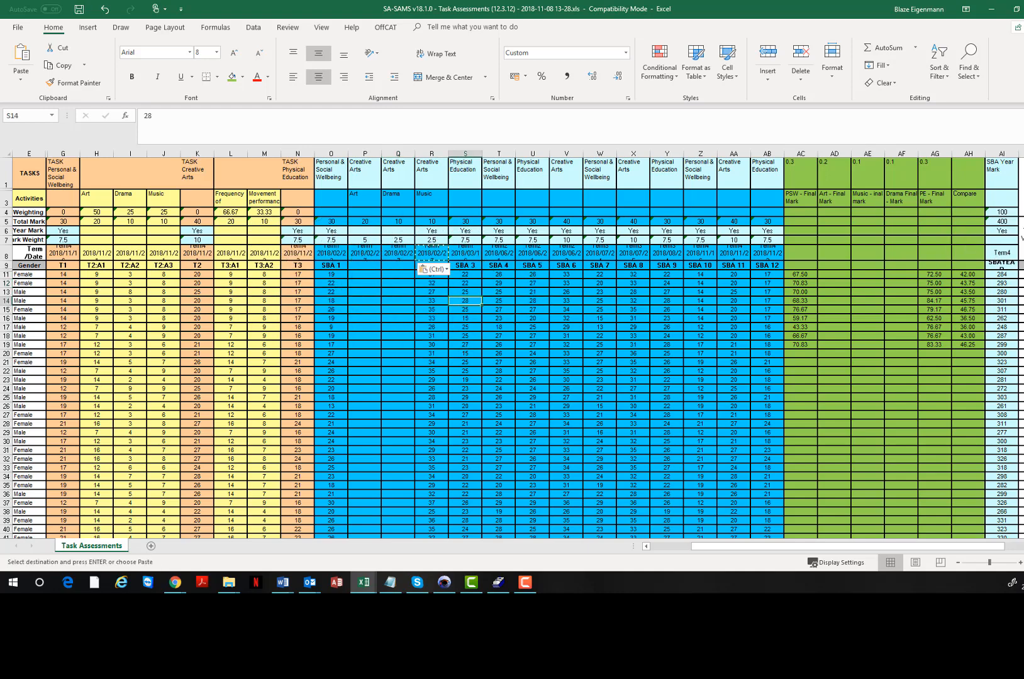
# Step: Copy the SBA 2 label from R9 into P9:Q9 for the Art and Drama columns
pyautogui.click(431, 265)
pyautogui.rightClick(434, 264)
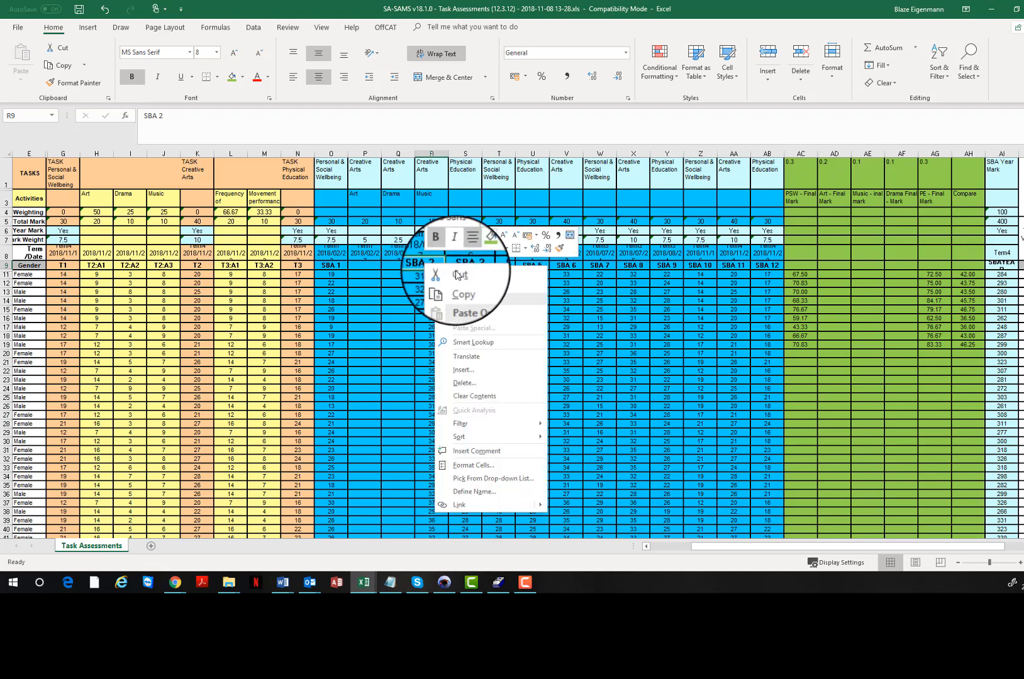
pyautogui.click(459, 286)
pyautogui.click(398, 265)
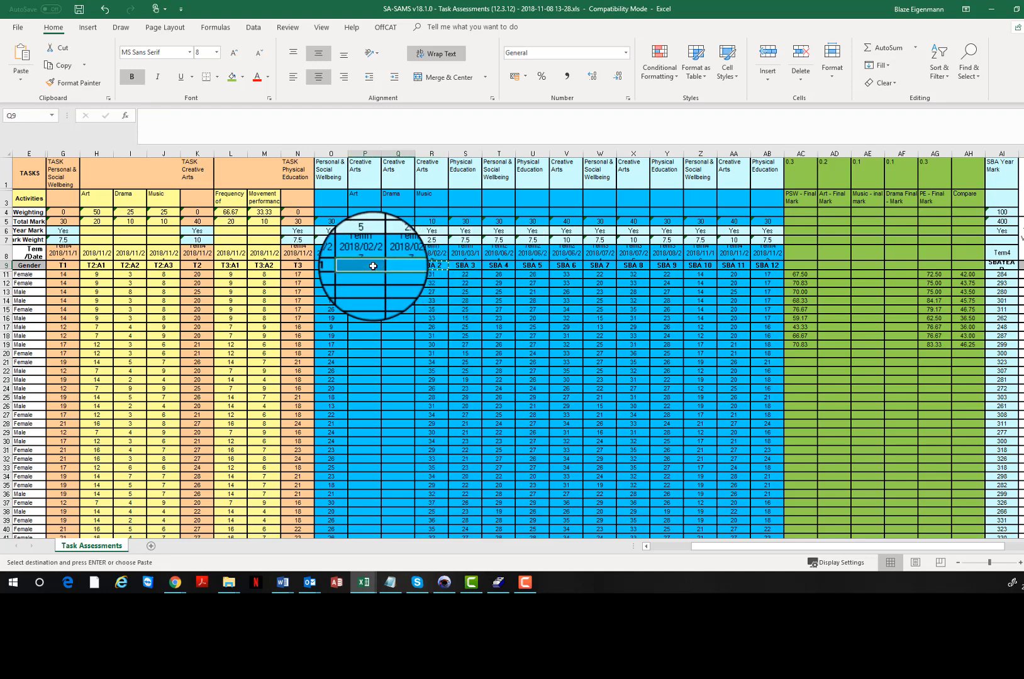
pyautogui.rightClick(373, 264)
pyautogui.click(397, 317)
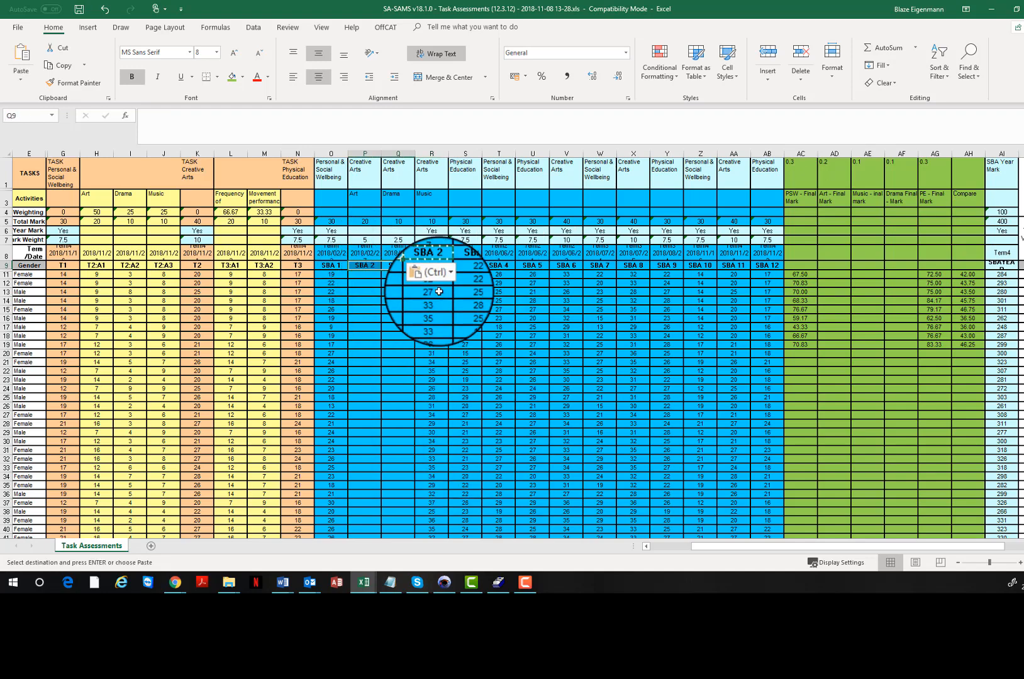
# Step: Clear the old combined marks from R11:R37 in the Creative Arts Music column
pyautogui.click(386, 309)
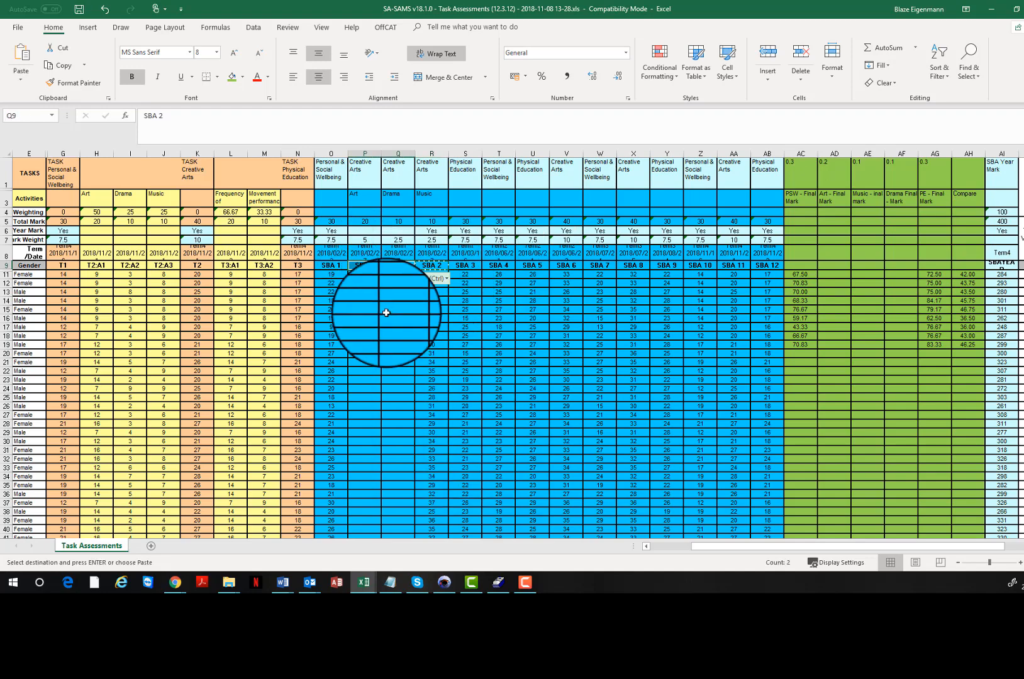
pyautogui.click(431, 240)
pyautogui.moveTo(424, 278); pyautogui.dragTo(427, 502)
pyautogui.press('Delete')
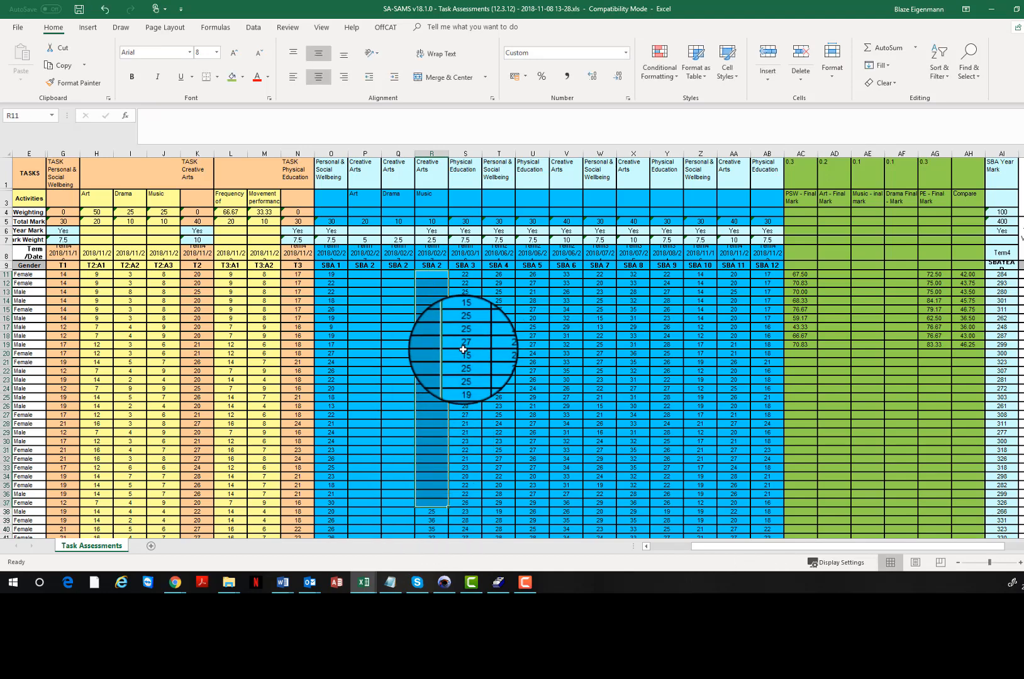
pyautogui.click(655, 319)
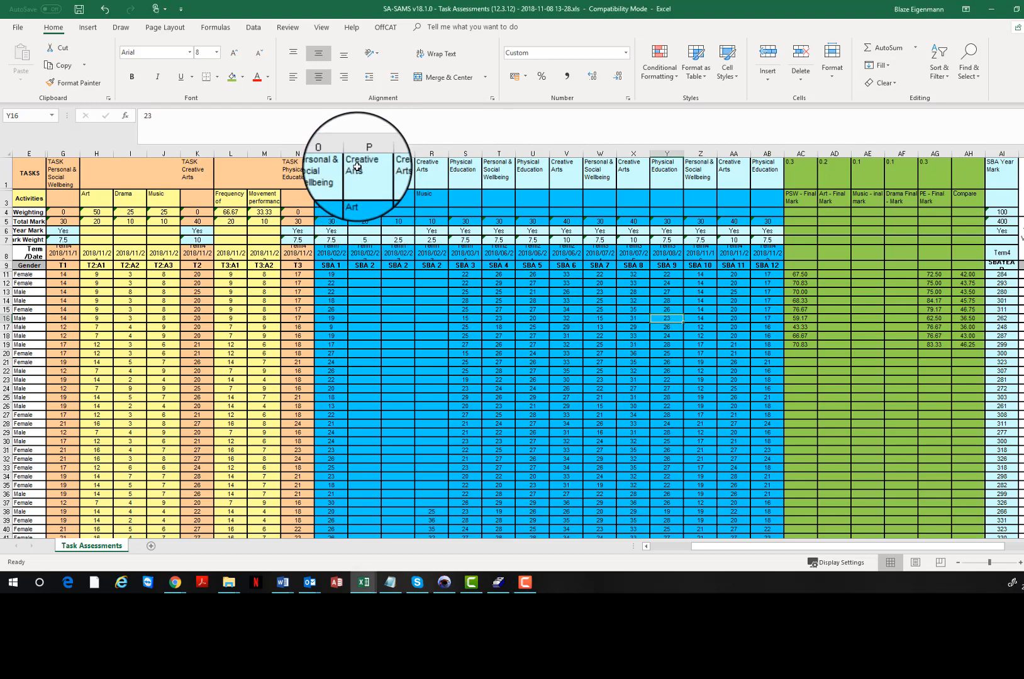
# Step: Fill the Creative Arts columns P1:R153 with a darker blue to set them apart from the other SBA columns
pyautogui.moveTo(356, 167); pyautogui.dragTo(427, 513)
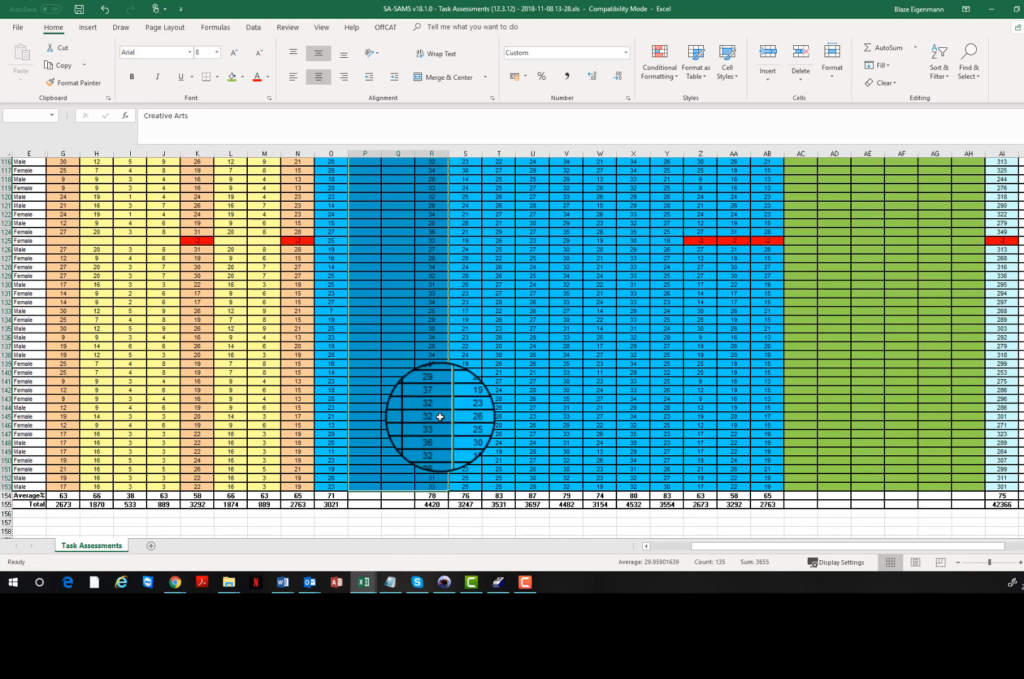
pyautogui.moveTo(440, 417); pyautogui.dragTo(429, 343)
pyautogui.scroll(15, 426, 309)
pyautogui.scroll(15, 427, 302)
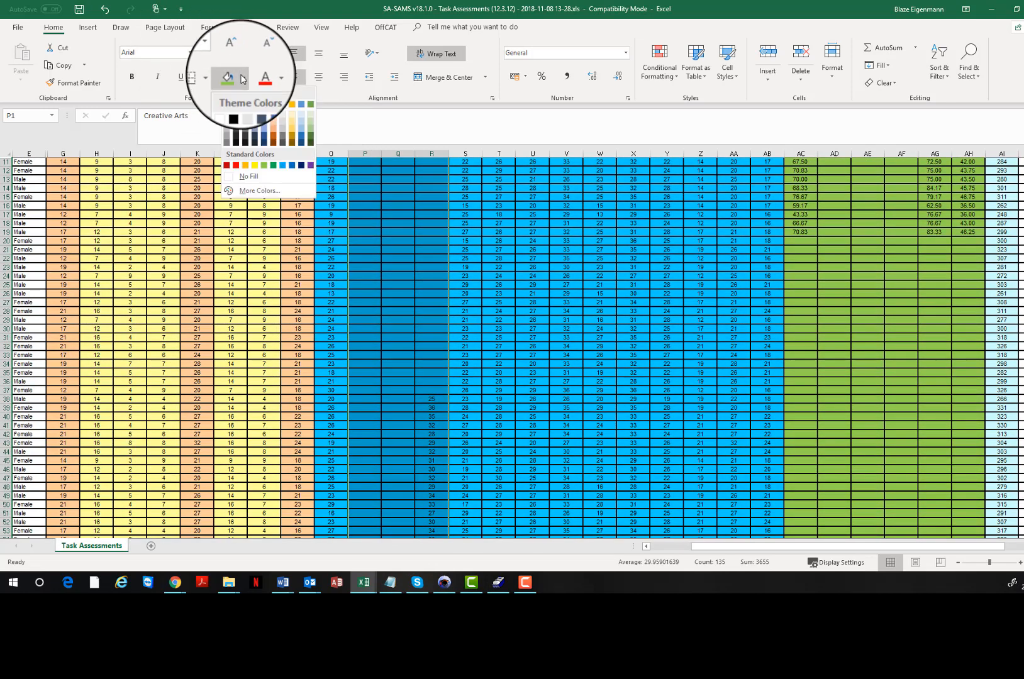
pyautogui.click(286, 166)
pyautogui.click(432, 171)
pyautogui.scroll(4, 390, 189)
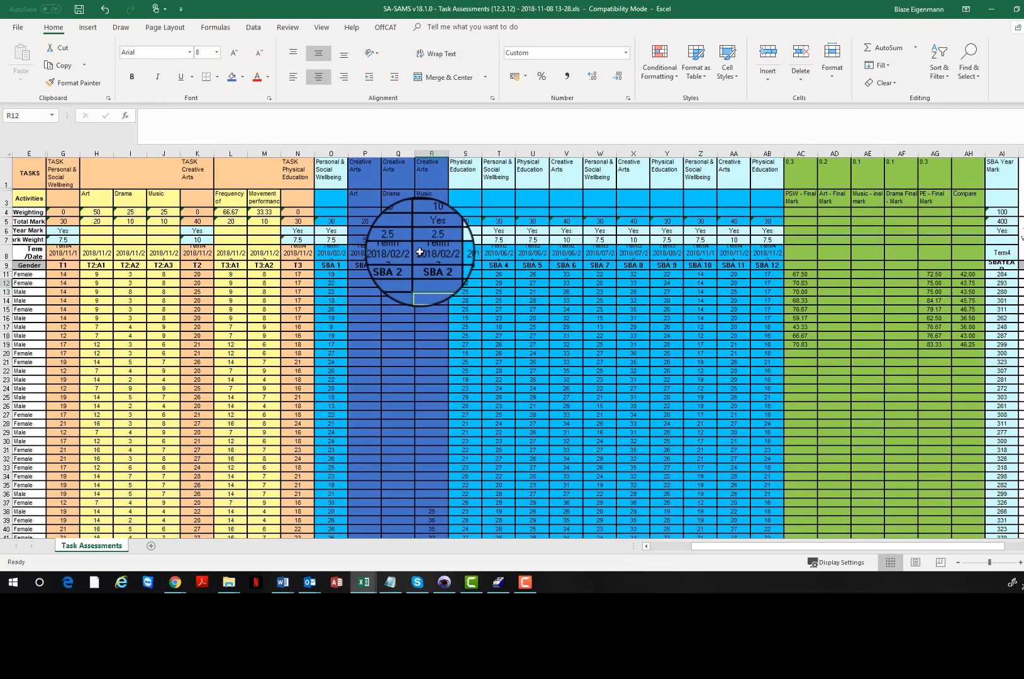
# Step: Set the font colour of the Creative Arts range P1:R150 to white
pyautogui.moveTo(428, 529)
pyautogui.mouseDown()
pyautogui.moveTo(427, 574)
pyautogui.moveTo(425, 534)
pyautogui.mouseUp()
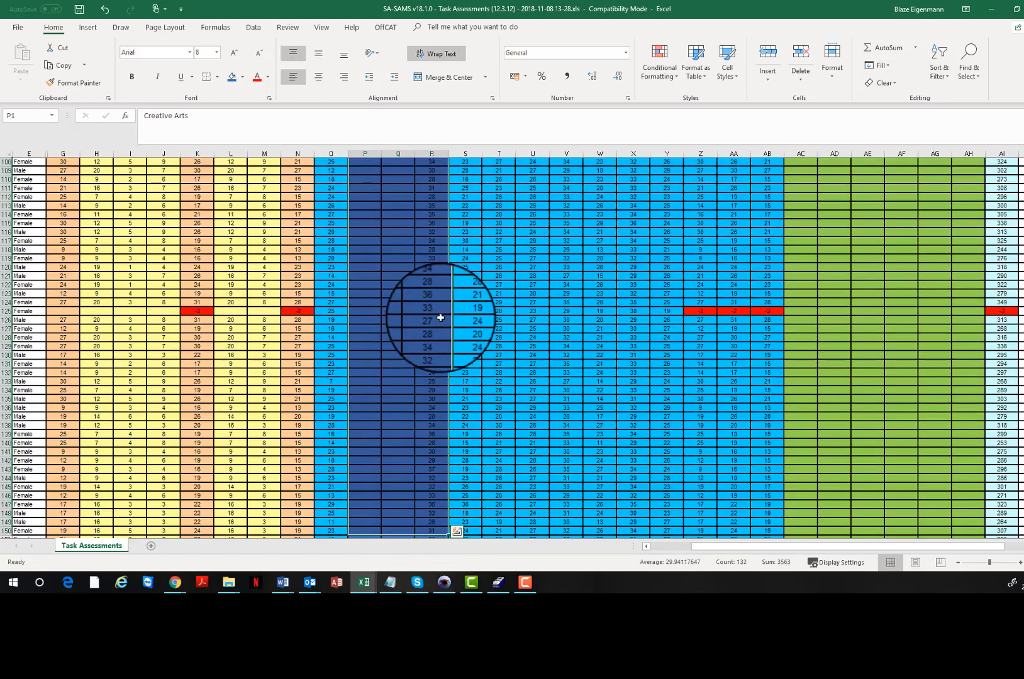
pyautogui.scroll(3, 442, 302)
pyautogui.scroll(20, 442, 283)
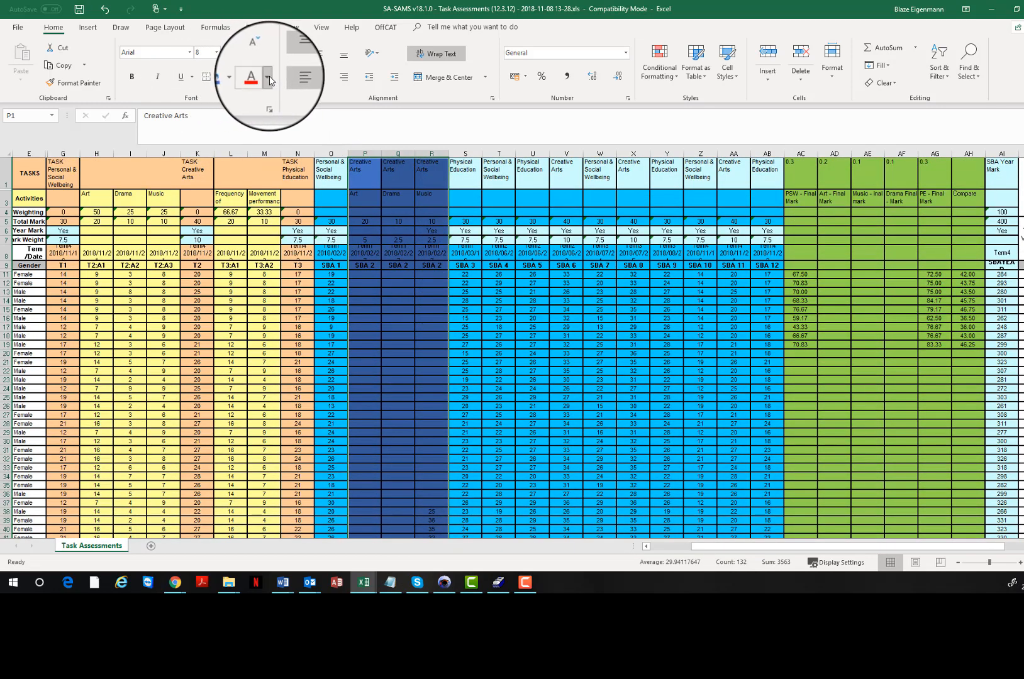
pyautogui.click(269, 77)
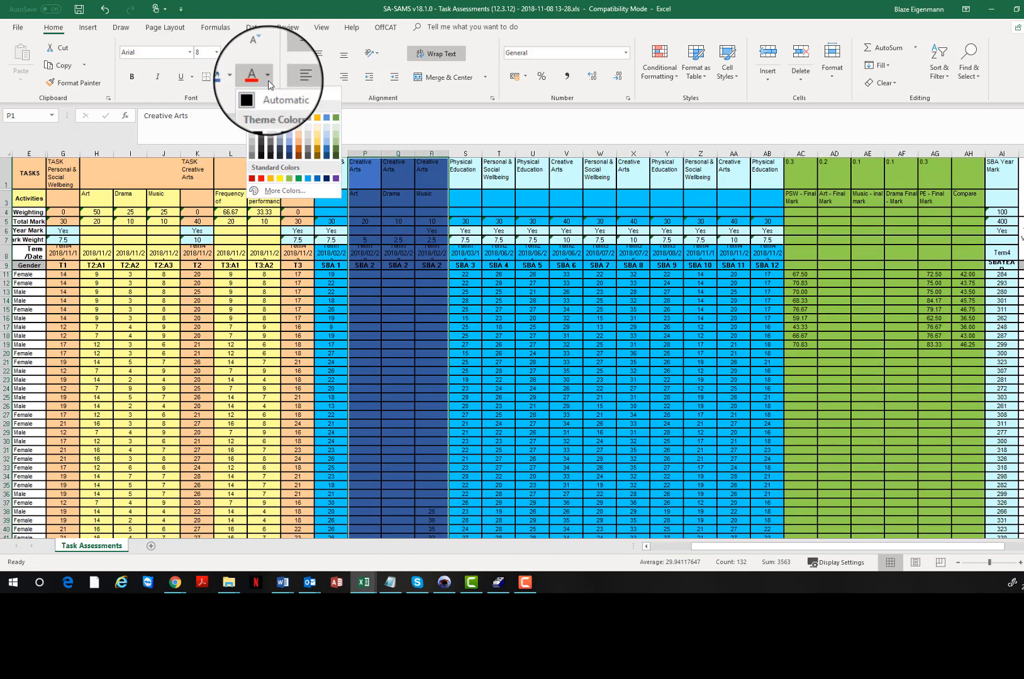
pyautogui.click(251, 122)
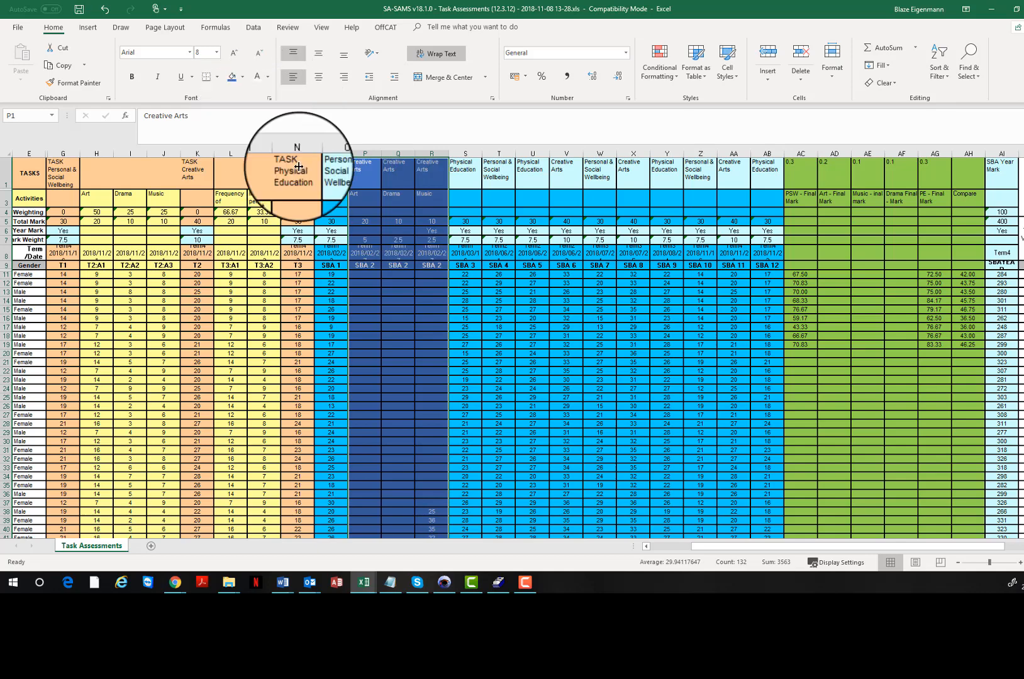
pyautogui.click(396, 308)
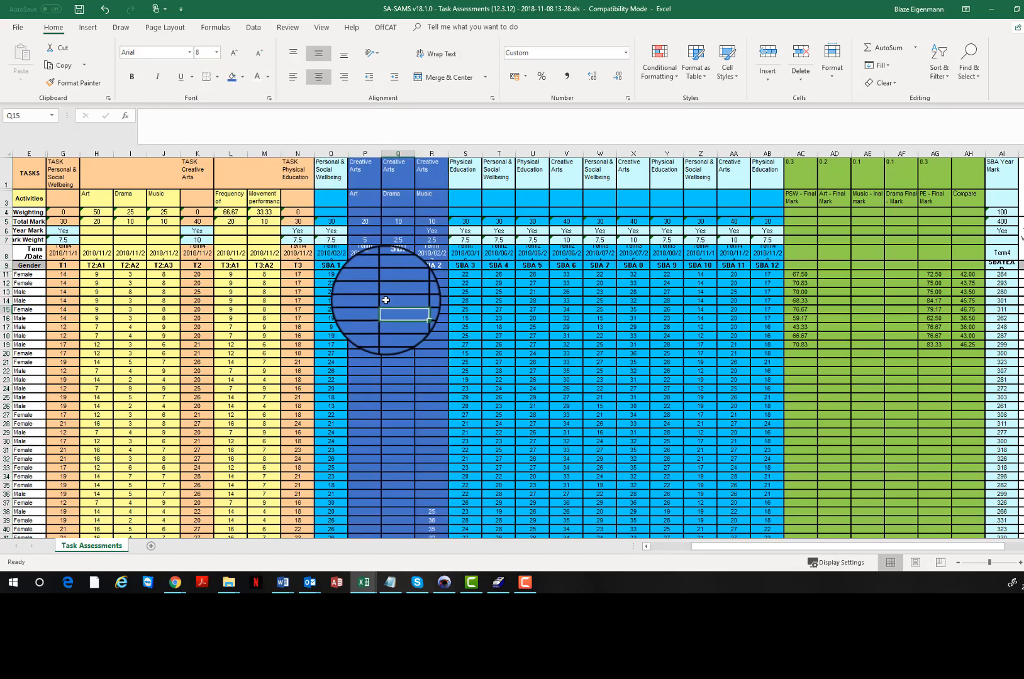
pyautogui.click(396, 292)
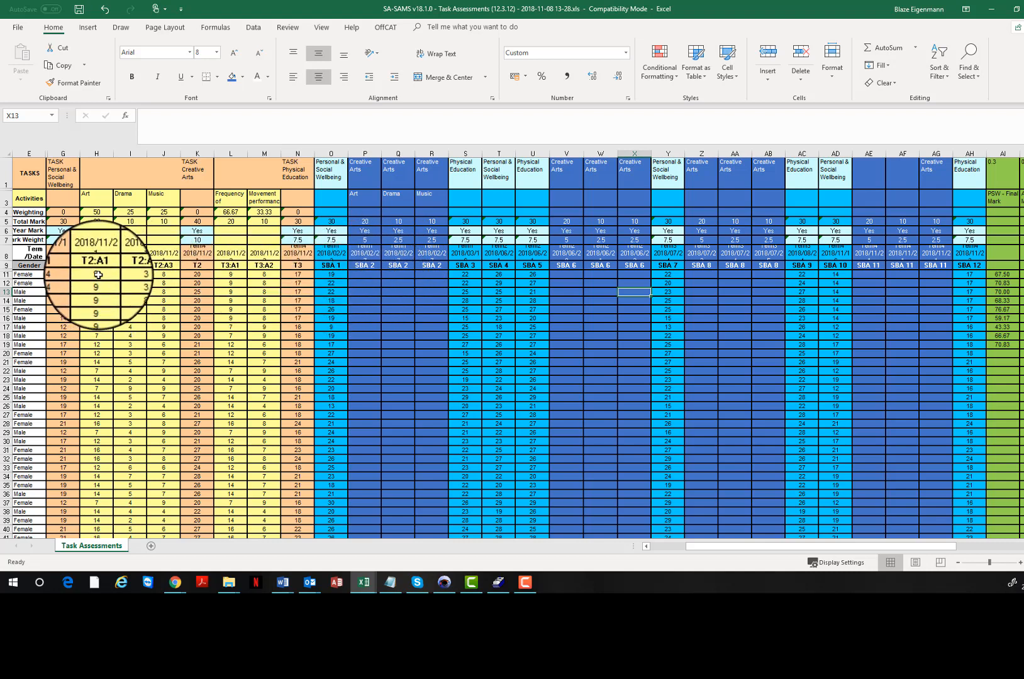
# Step: Compare the Art, Drama and Music task marks and total marks in columns H:J with the SBA 2 columns P:R
pyautogui.moveTo(100, 275); pyautogui.dragTo(162, 433)
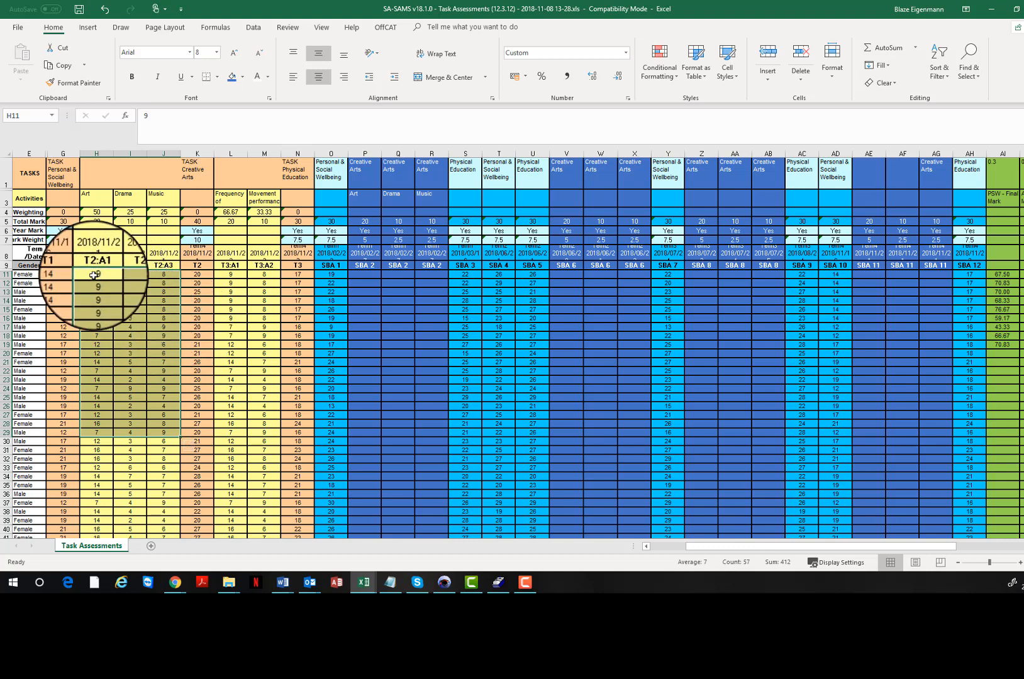
pyautogui.moveTo(93, 275); pyautogui.dragTo(165, 396)
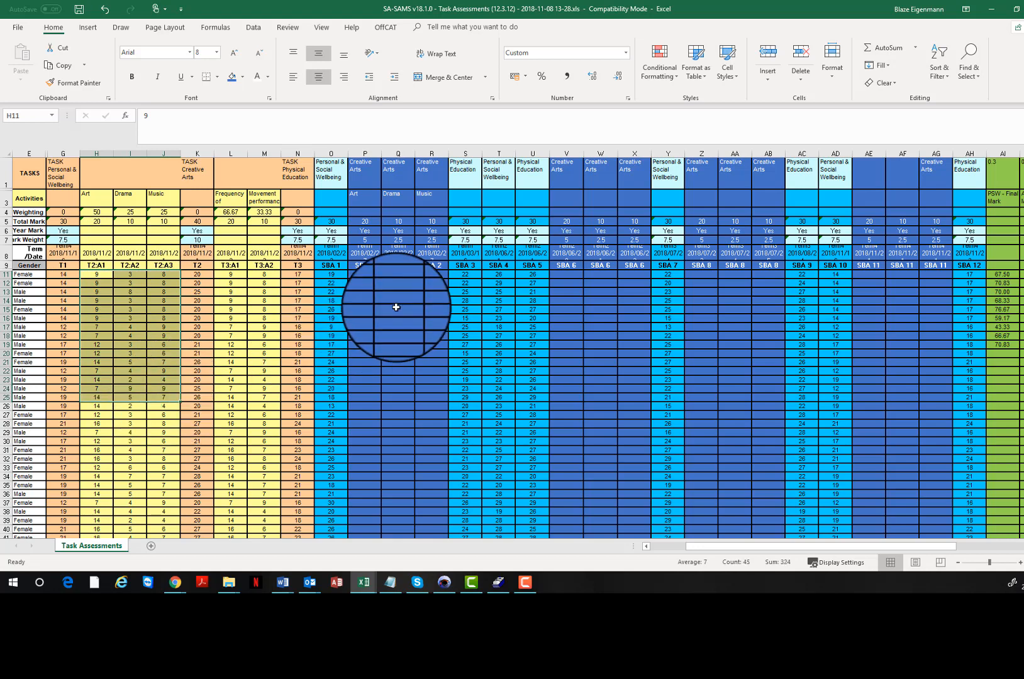
pyautogui.moveTo(364, 275); pyautogui.dragTo(424, 373)
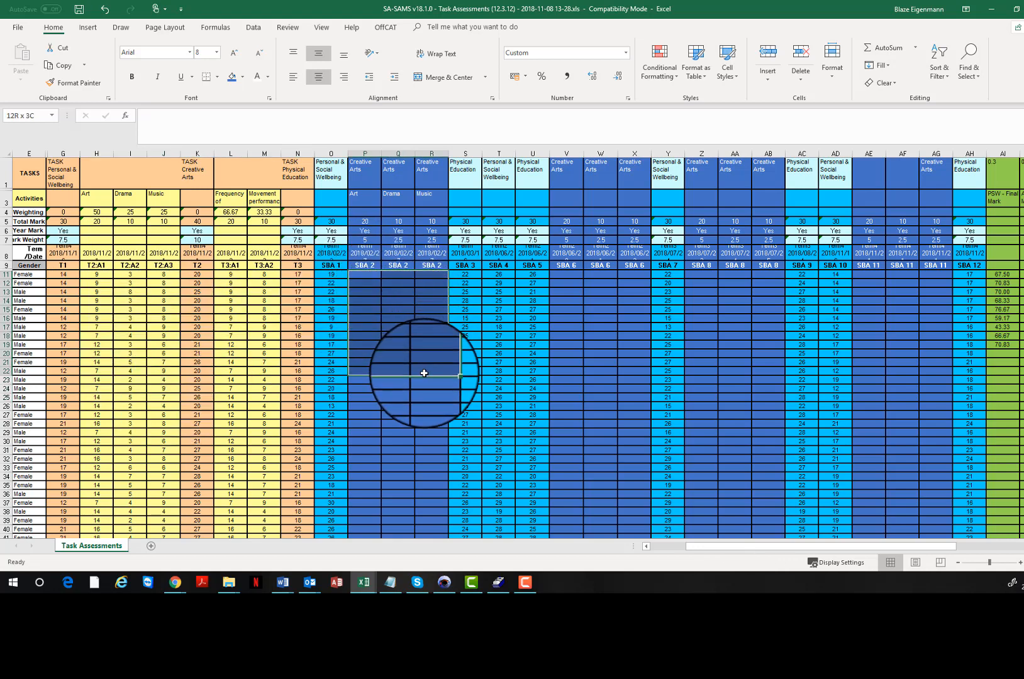
pyautogui.click(99, 222)
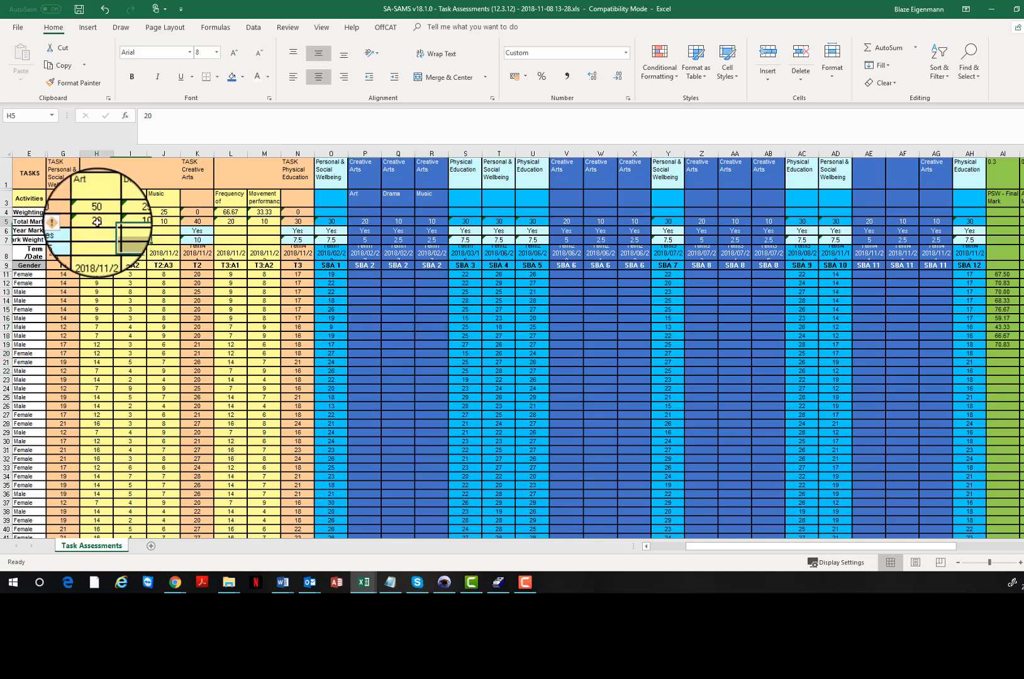
pyautogui.click(123, 222)
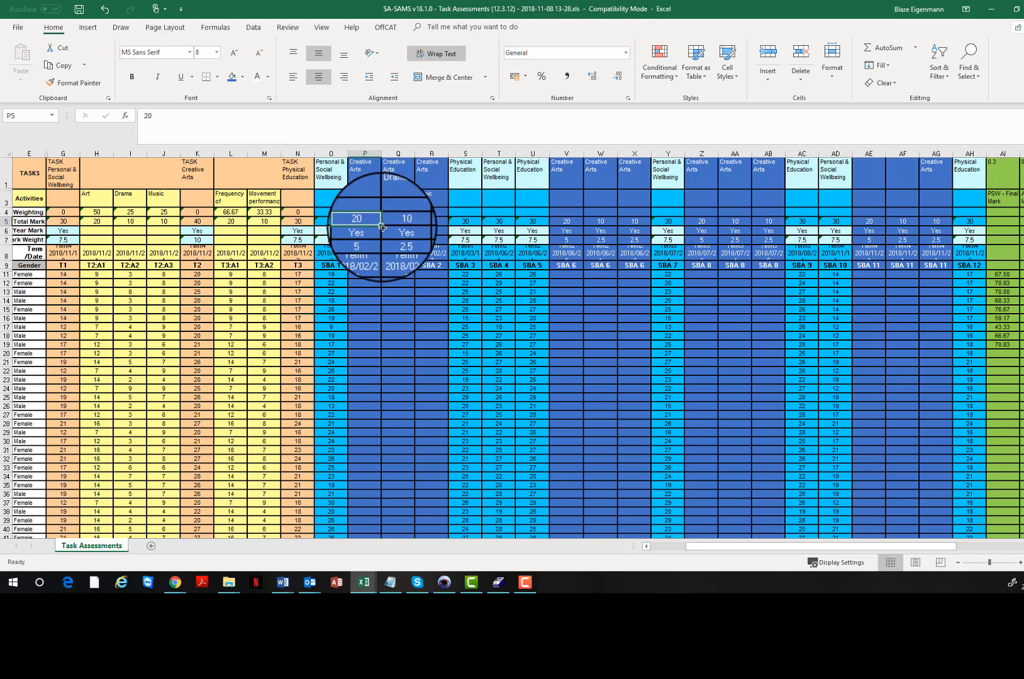
pyautogui.moveTo(363, 221); pyautogui.dragTo(429, 221)
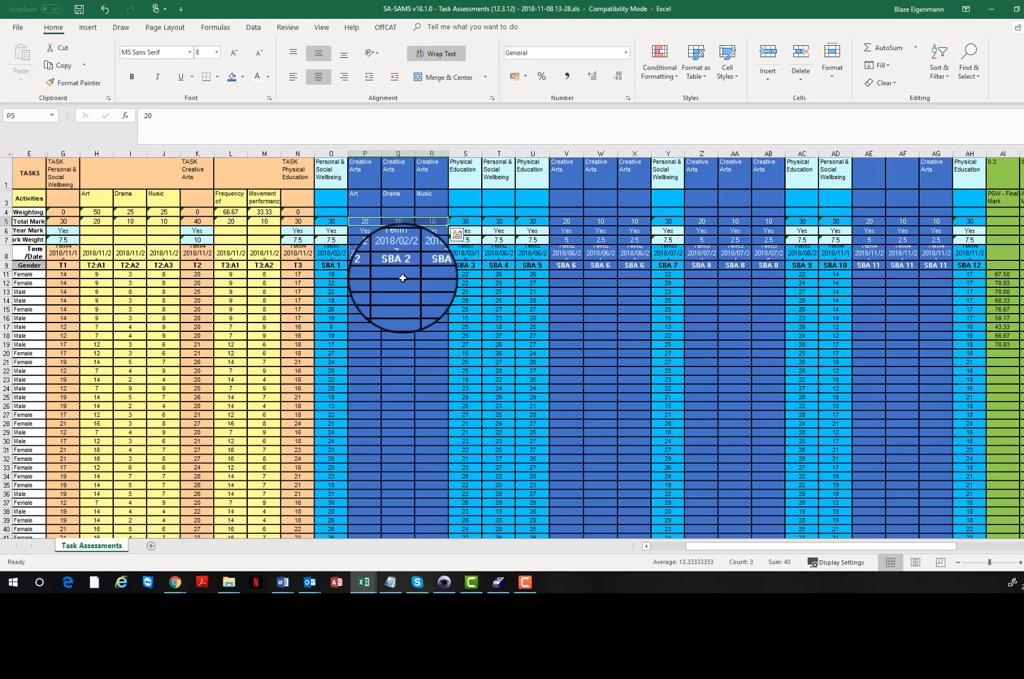
# Step: Copy the Art, Drama and Music task marks from H11:J19 into the SBA 11 columns starting at AE11
pyautogui.moveTo(98, 275); pyautogui.dragTo(172, 339)
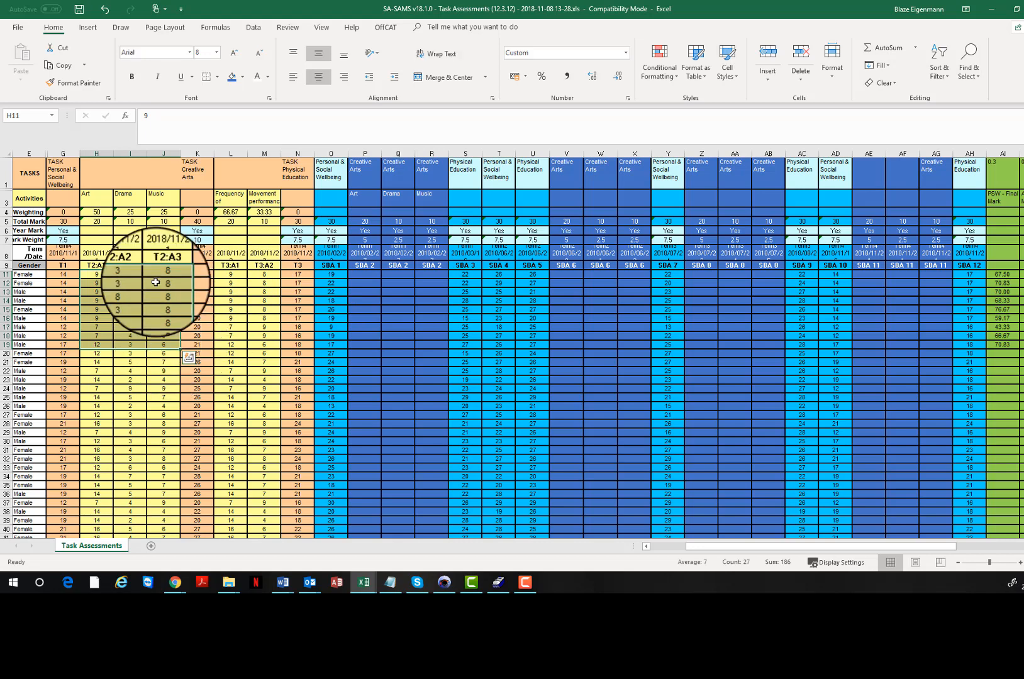
pyautogui.rightClick(164, 343)
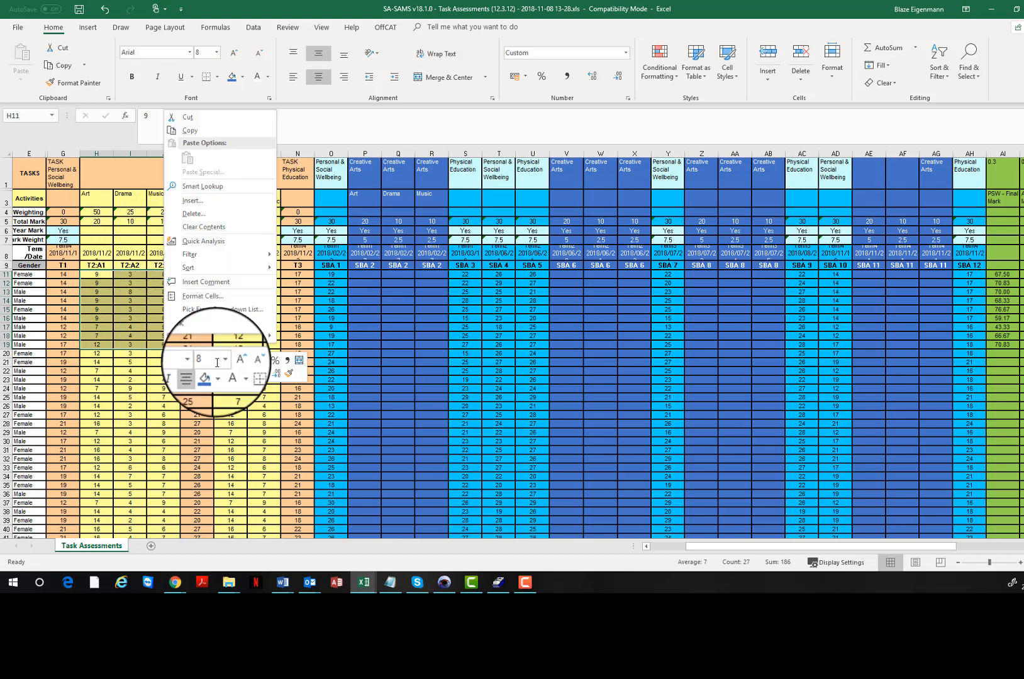
pyautogui.click(179, 129)
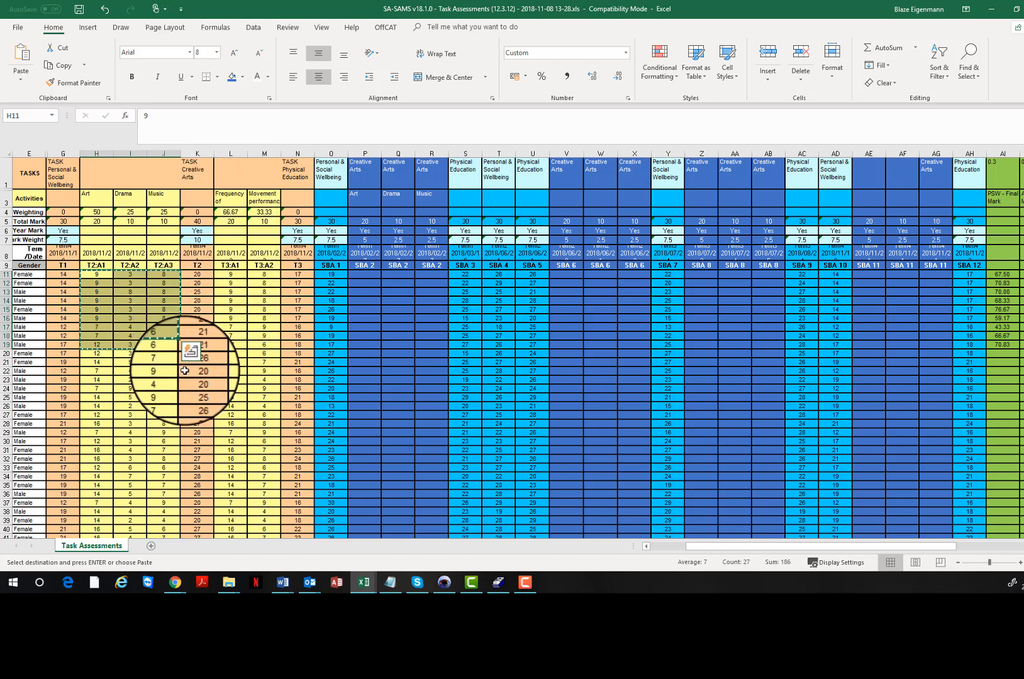
pyautogui.rightClick(870, 275)
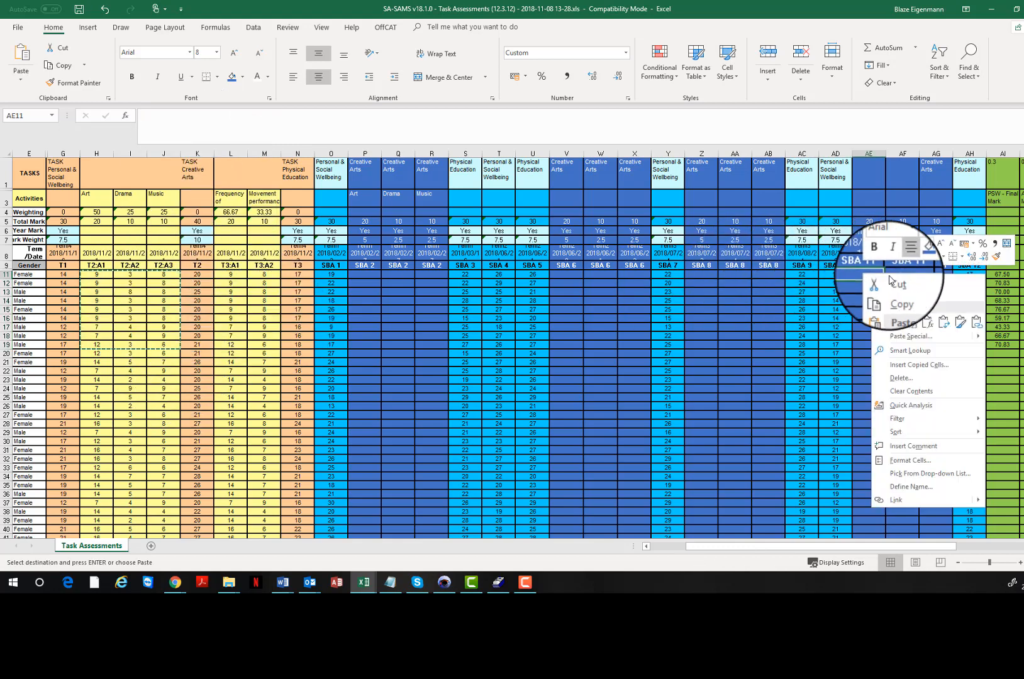
pyautogui.click(910, 326)
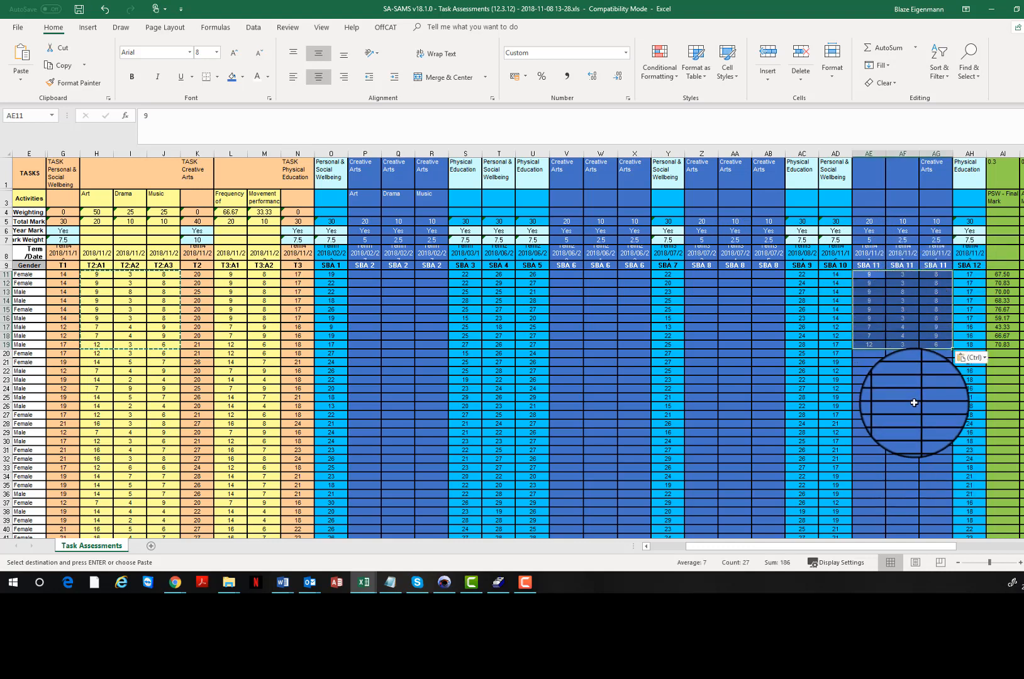
pyautogui.click(908, 379)
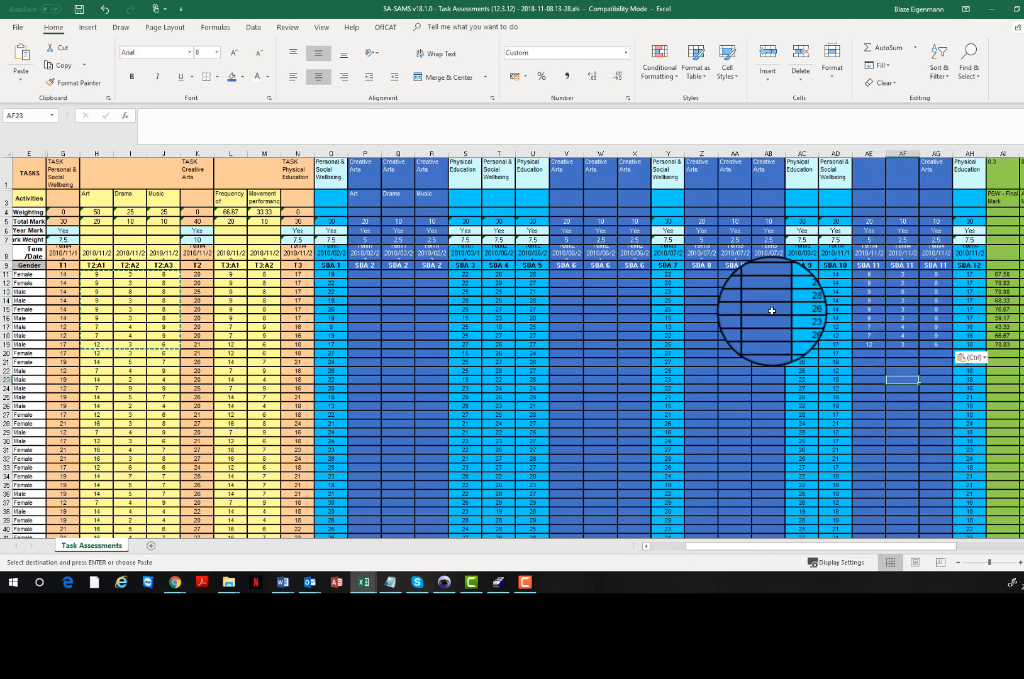
# Step: Switch to SA-SAMS, look up Grade 06 Life Skills and its terms in the learner task assessments, then close it and return to Excel
pyautogui.moveTo(703, 275); pyautogui.dragTo(767, 345)
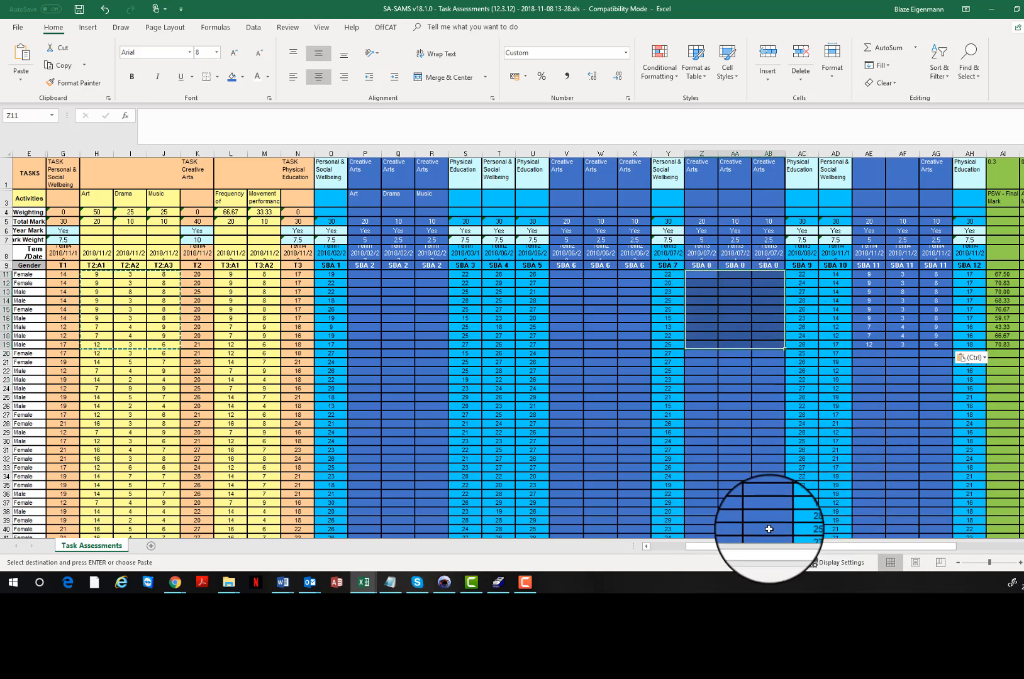
pyautogui.moveTo(709, 549); pyautogui.dragTo(695, 548)
pyautogui.click(497, 585)
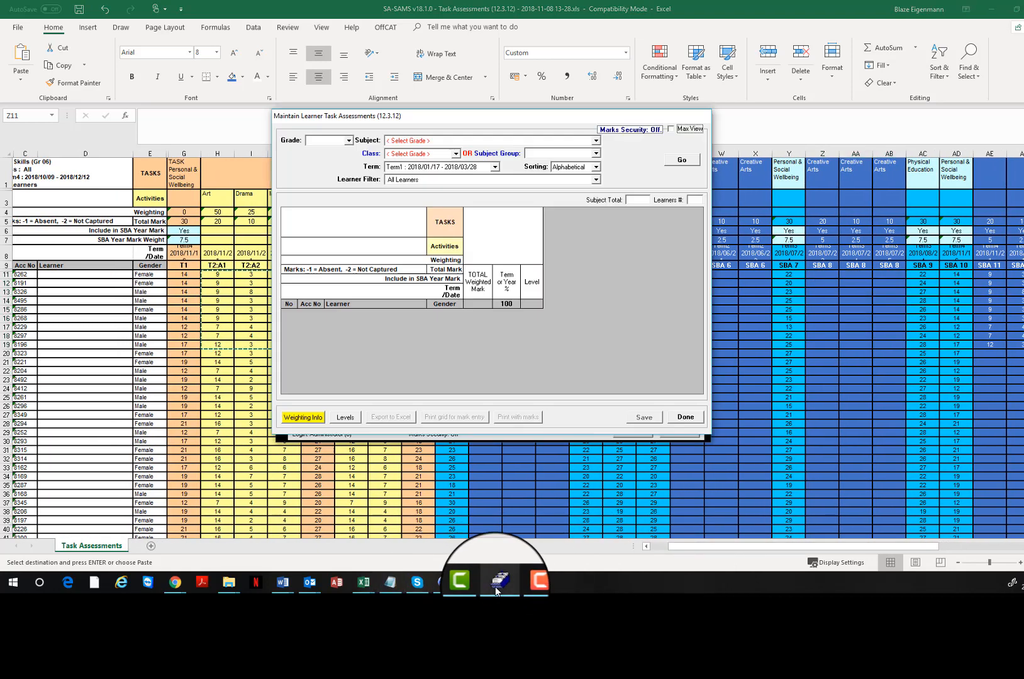
pyautogui.click(348, 141)
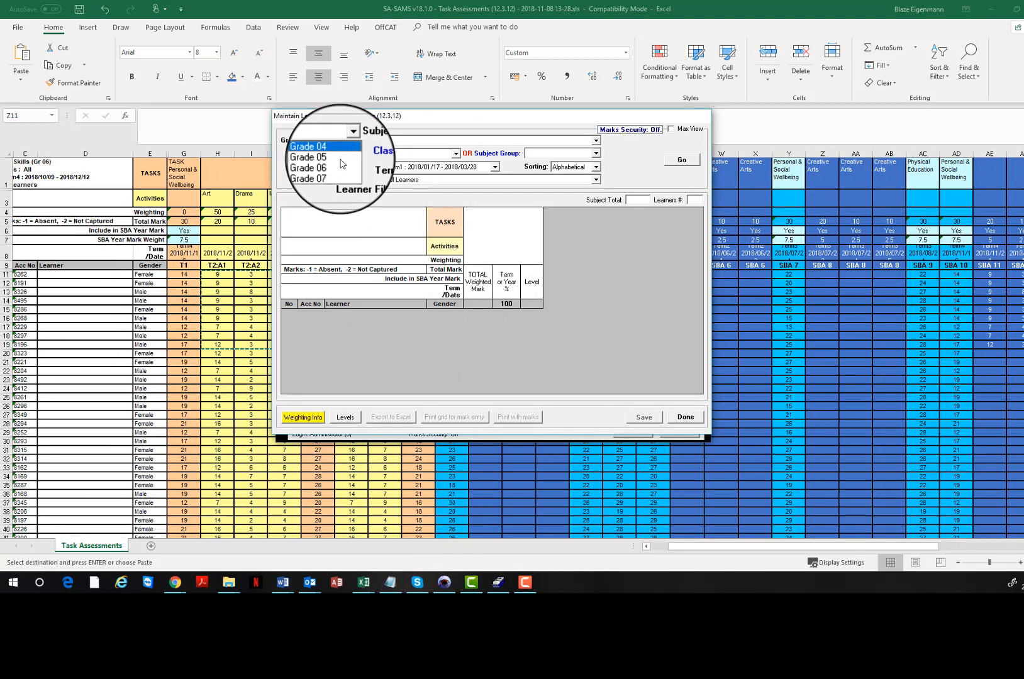
pyautogui.click(330, 156)
pyautogui.click(595, 140)
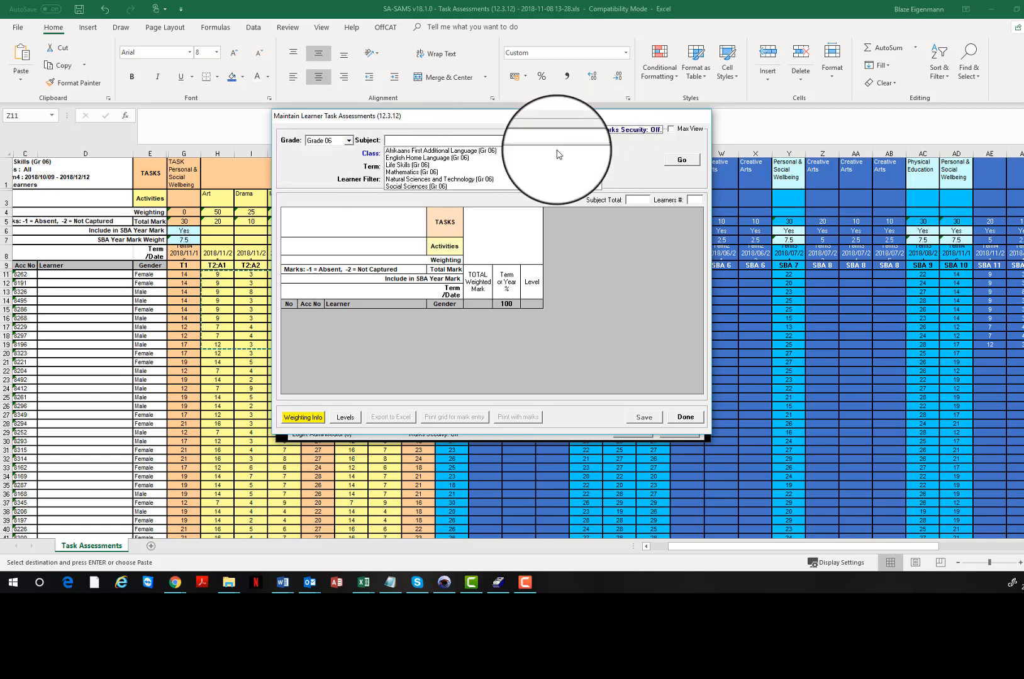
pyautogui.click(440, 162)
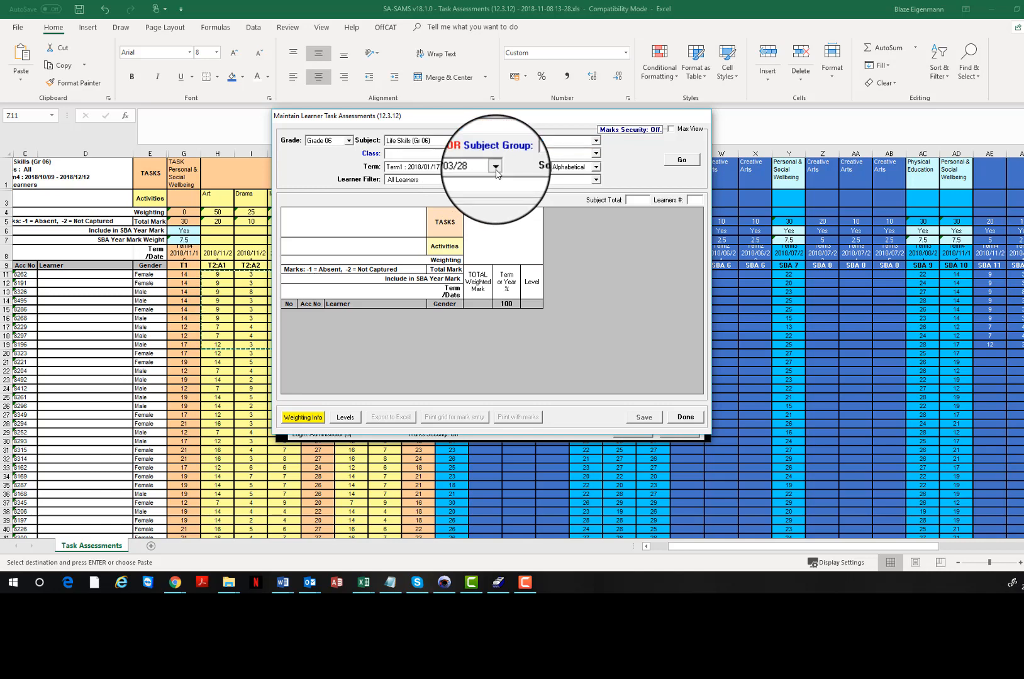
pyautogui.click(496, 177)
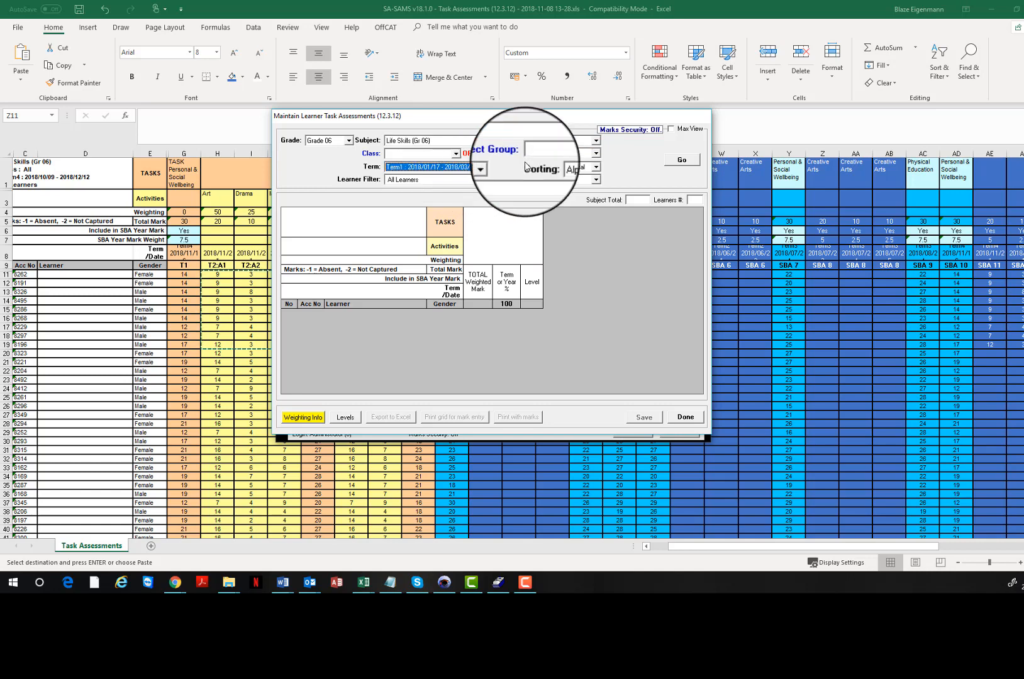
pyautogui.click(692, 420)
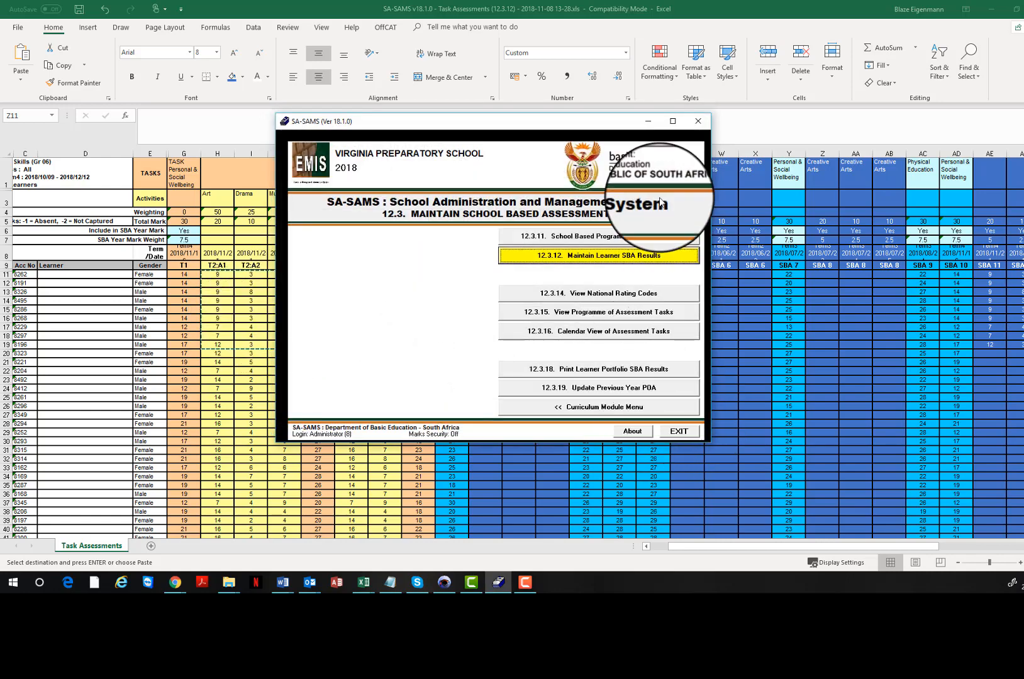
pyautogui.click(643, 126)
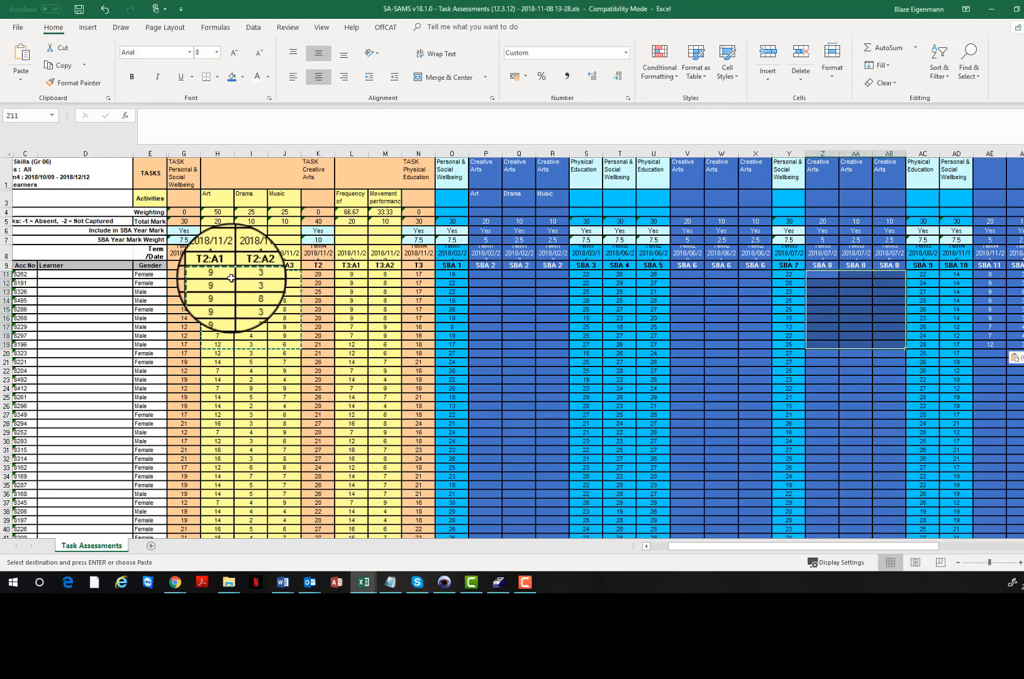
pyautogui.moveTo(222, 275); pyautogui.dragTo(273, 330)
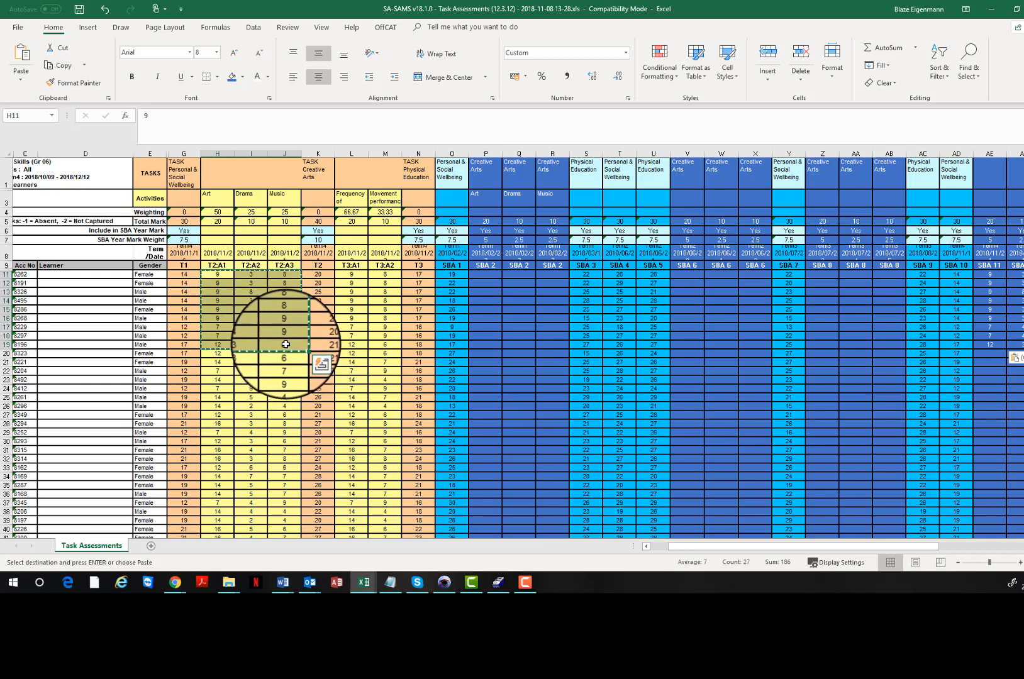
pyautogui.moveTo(486, 275); pyautogui.dragTo(548, 338)
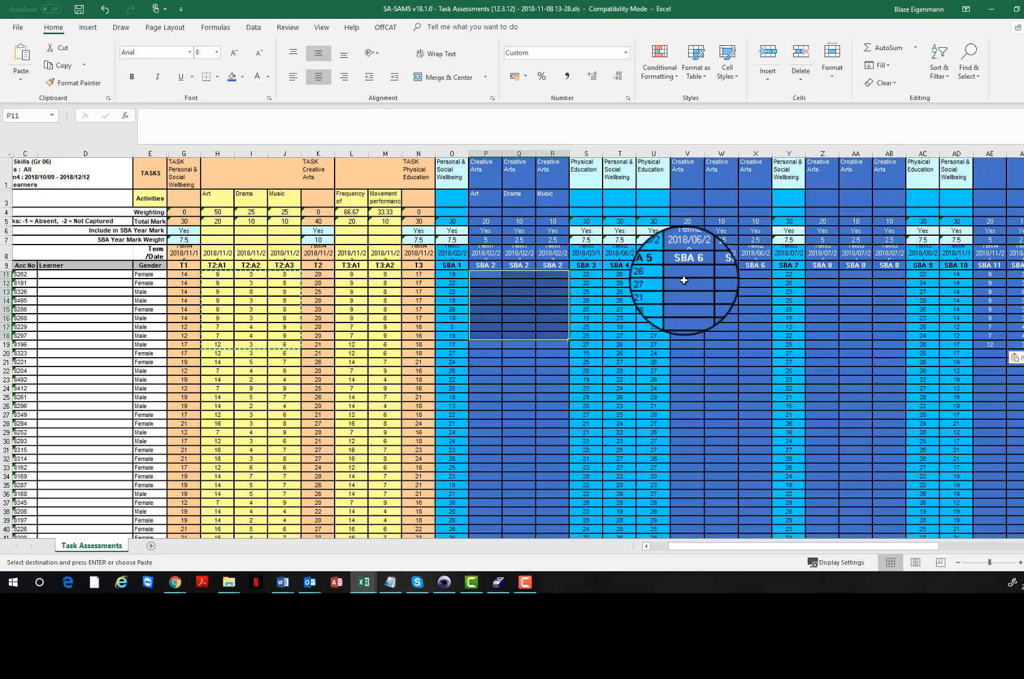
pyautogui.moveTo(687, 275); pyautogui.dragTo(757, 338)
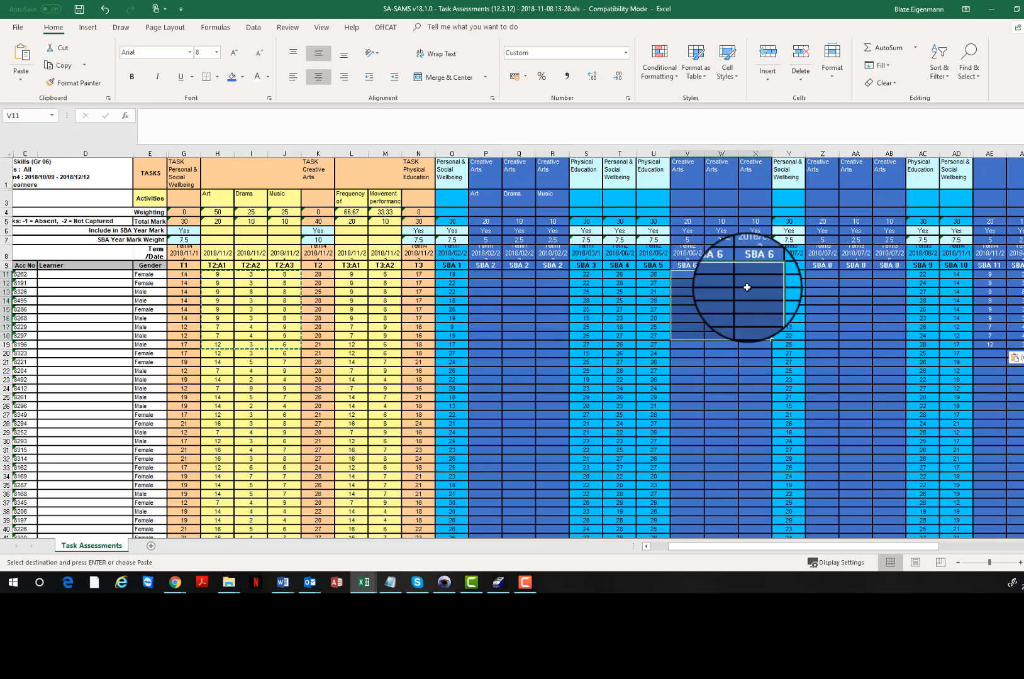
# Step: Switch to the LS YearGrade6CASplitSample.xls workbook and review the split Art, Drama and Music marks across the SBA columns
pyautogui.moveTo(816, 274); pyautogui.dragTo(901, 337)
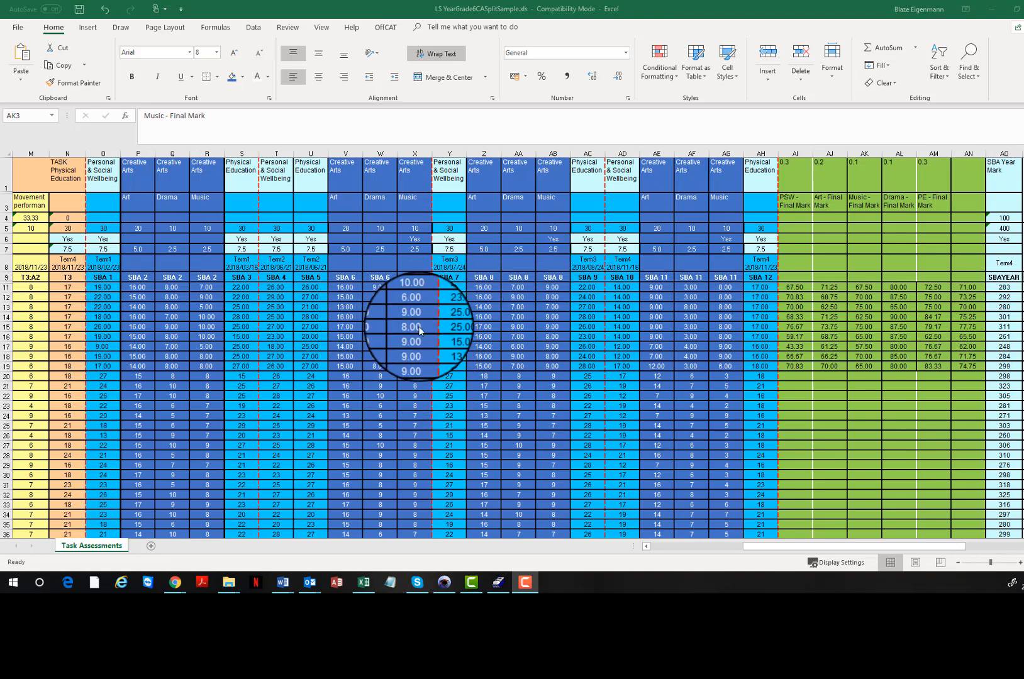
pyautogui.moveTo(126, 287); pyautogui.dragTo(168, 296)
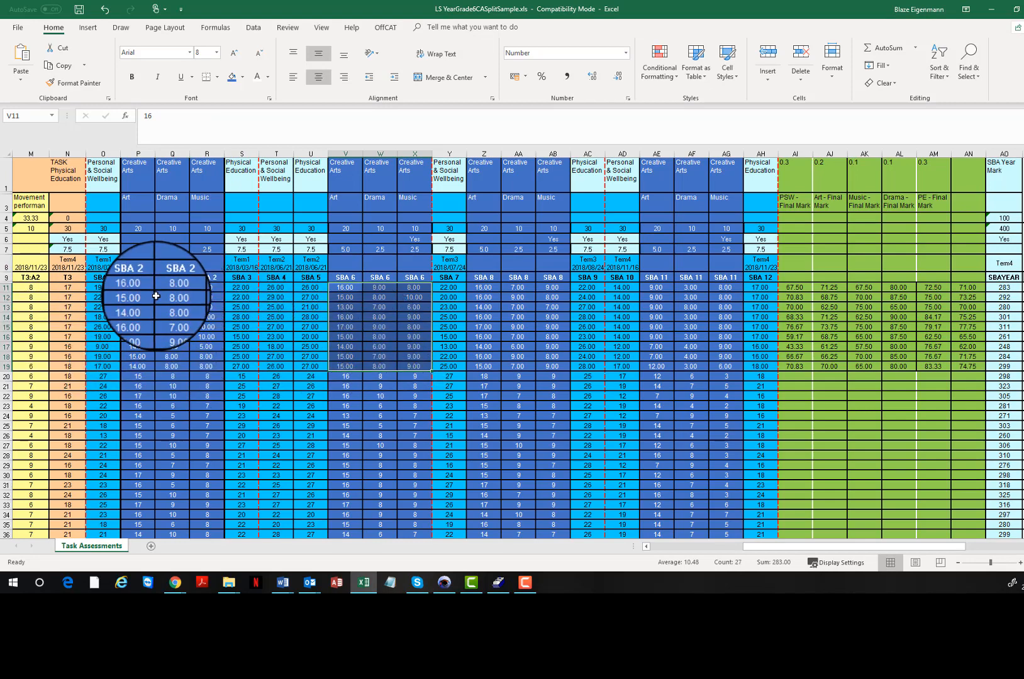
pyautogui.click(172, 297)
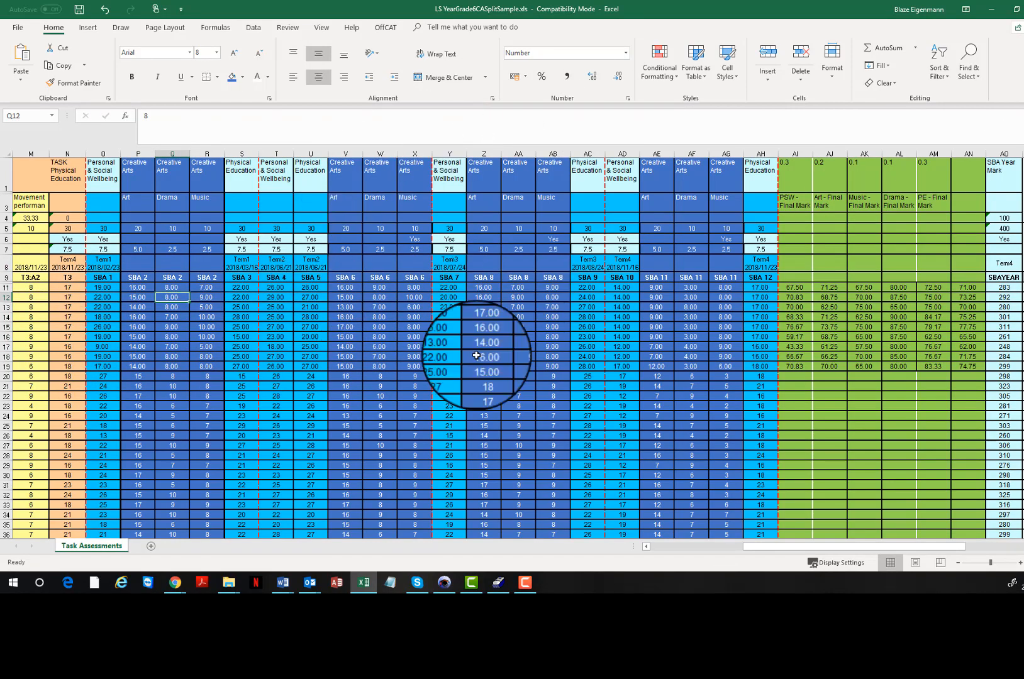
pyautogui.click(829, 307)
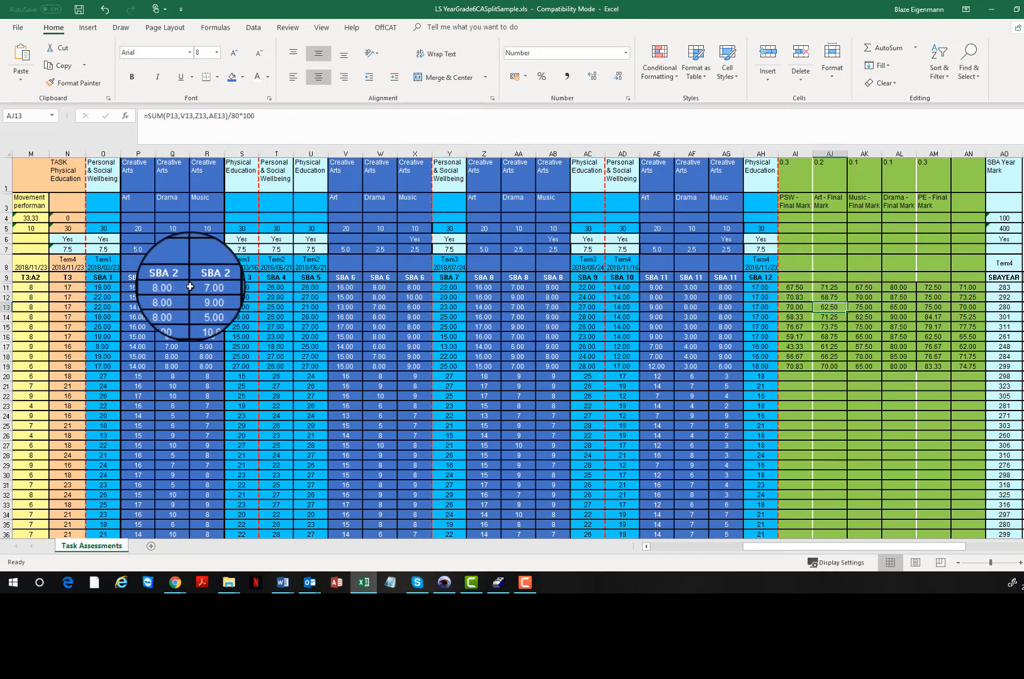
pyautogui.moveTo(134, 287); pyautogui.dragTo(208, 289)
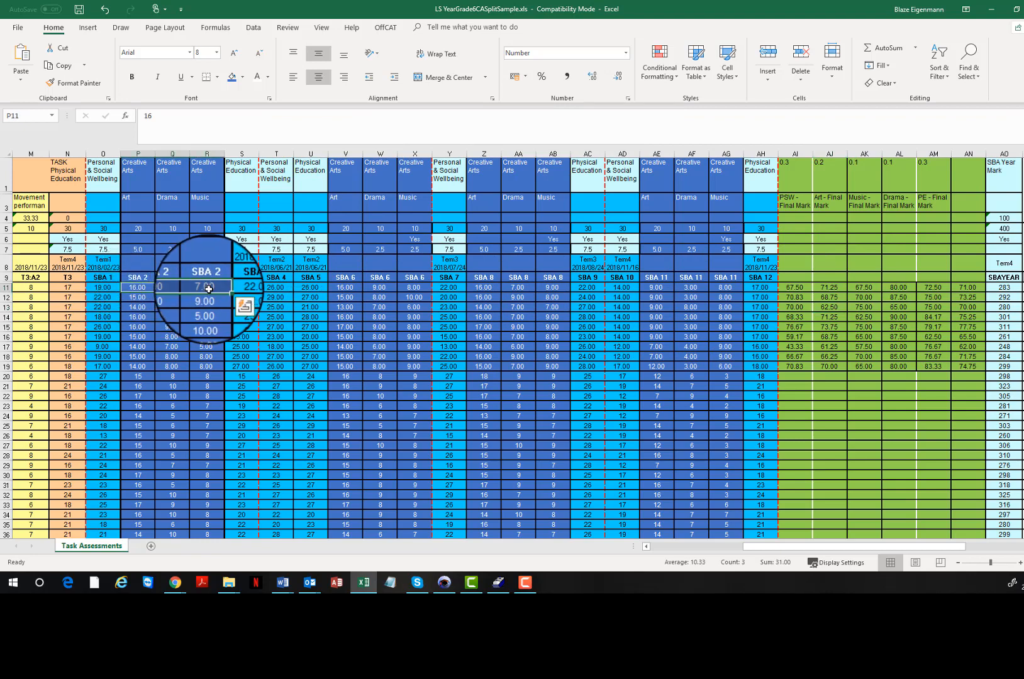
pyautogui.click(136, 288)
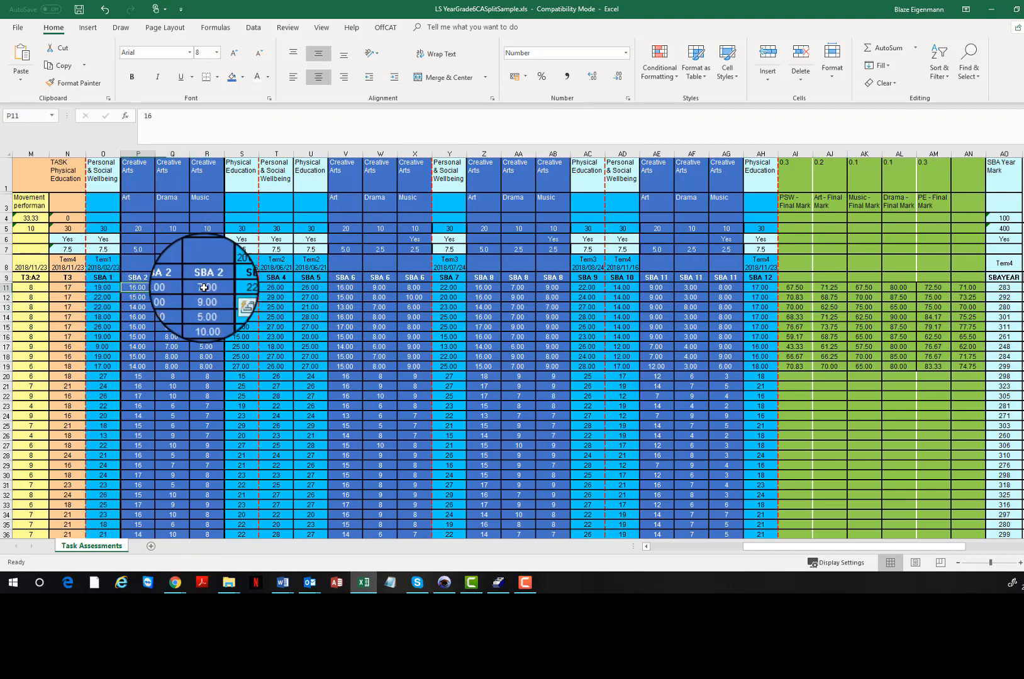
pyautogui.moveTo(132, 228); pyautogui.dragTo(252, 232)
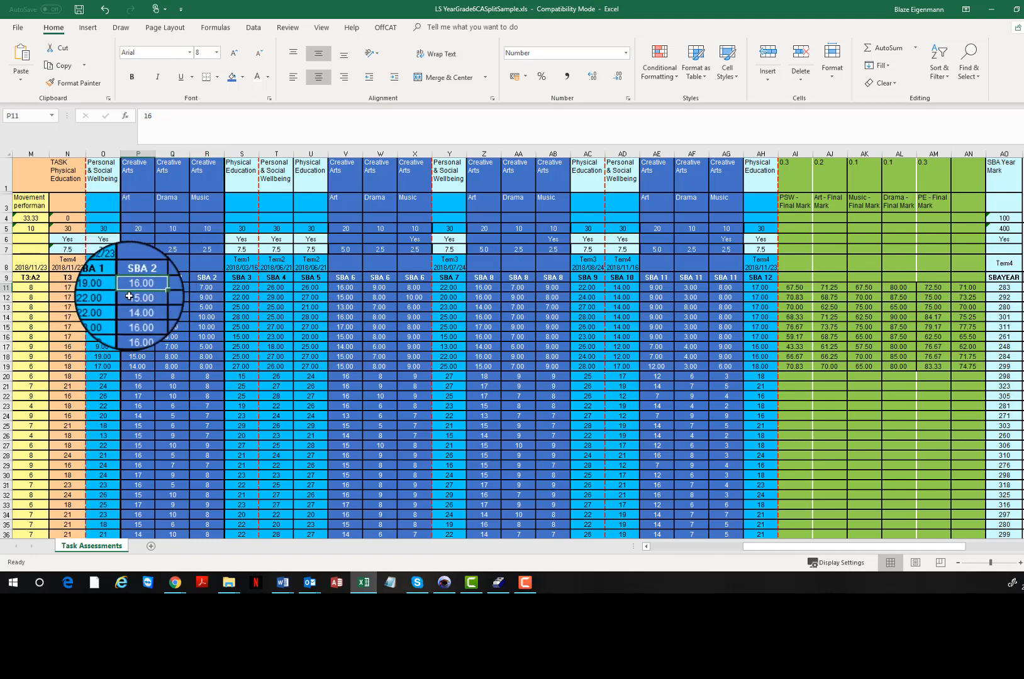
pyautogui.click(483, 287)
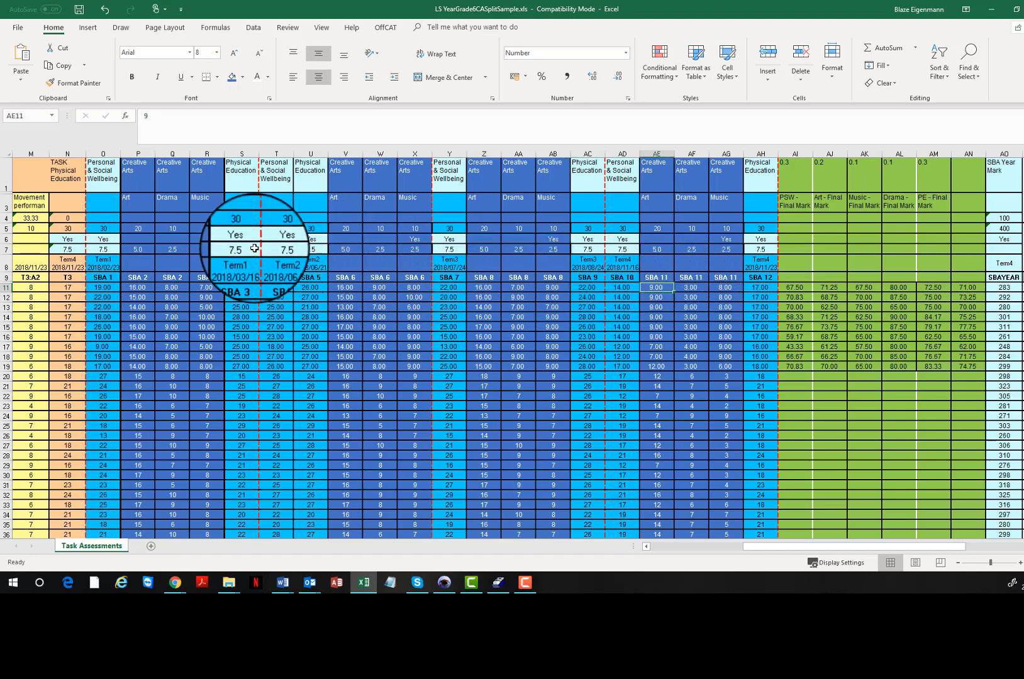
# Step: Check the Art total marks in P5, V5, Z5 and AE5 against the Art final mark formula in AJ11
pyautogui.click(138, 229)
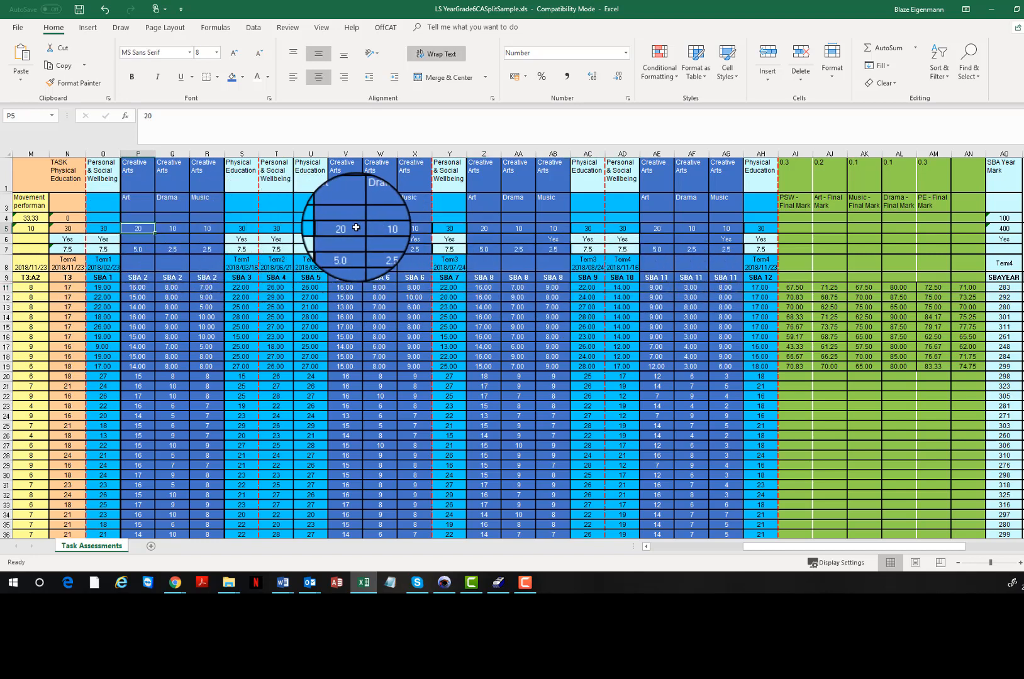
pyautogui.click(345, 228)
pyautogui.click(484, 228)
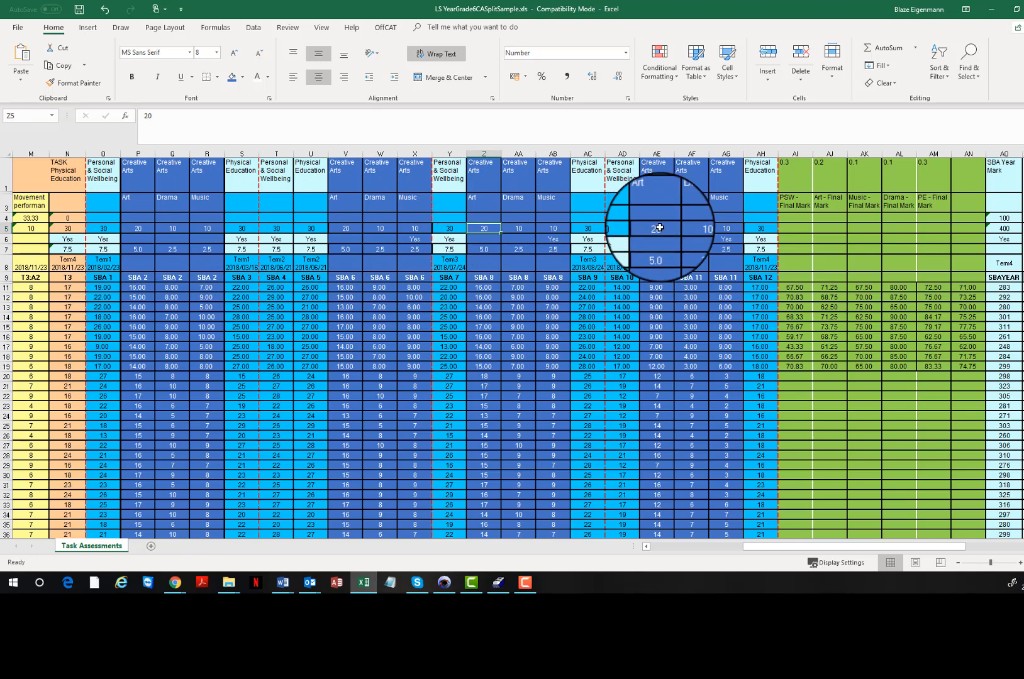
pyautogui.click(658, 228)
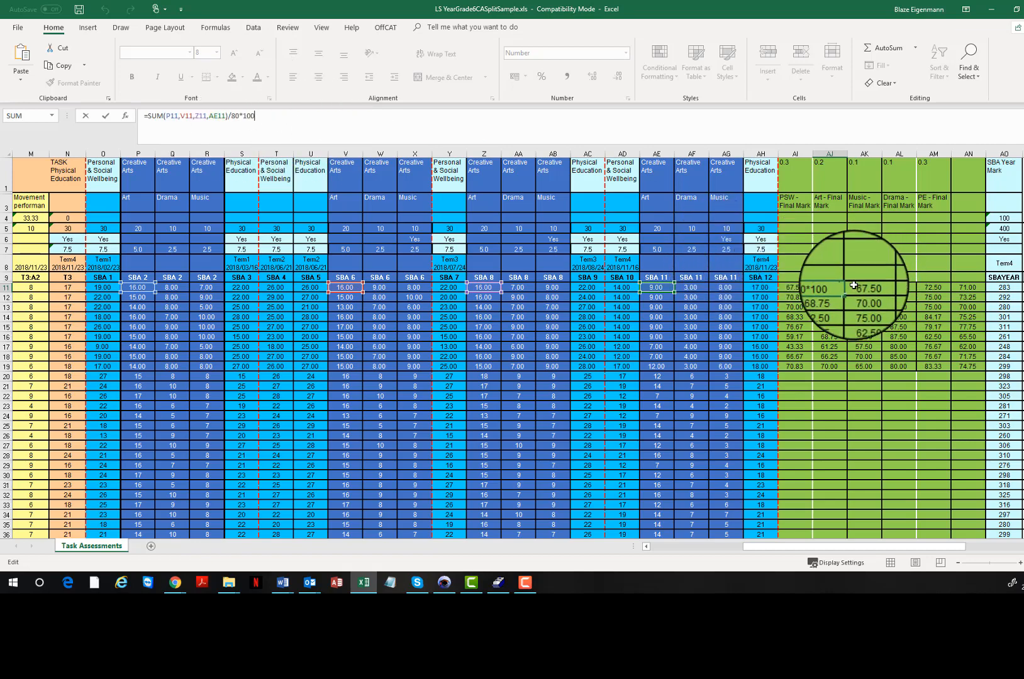
pyautogui.press('Return')
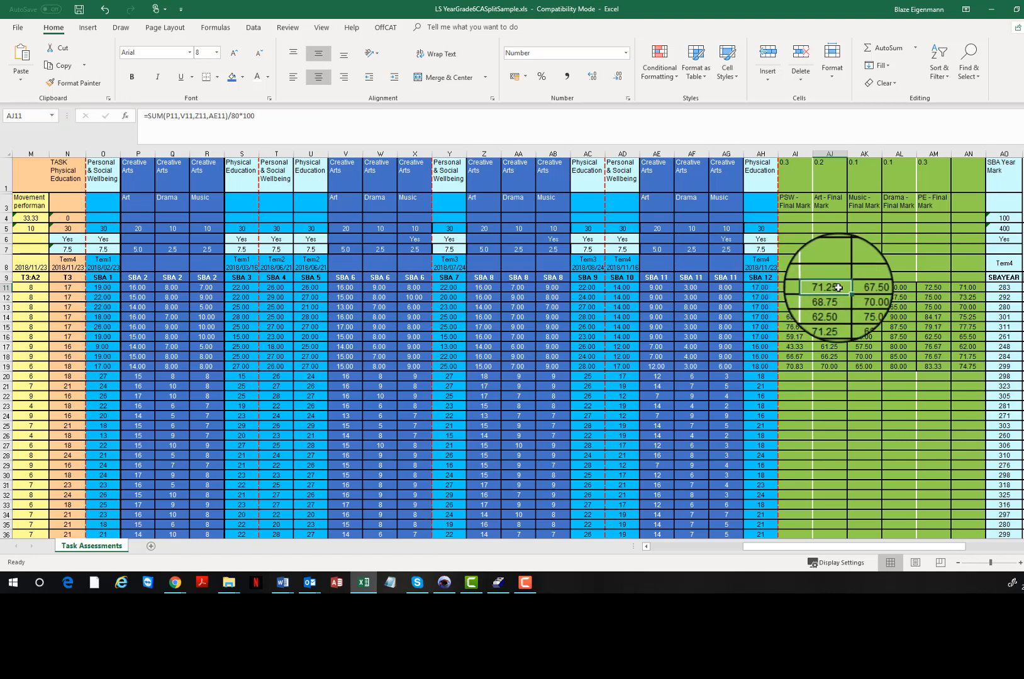
# Step: Compare the final mark formulas in AK11 and AI11 with the Art, Drama and Music headings of the SBA columns
pyautogui.click(864, 287)
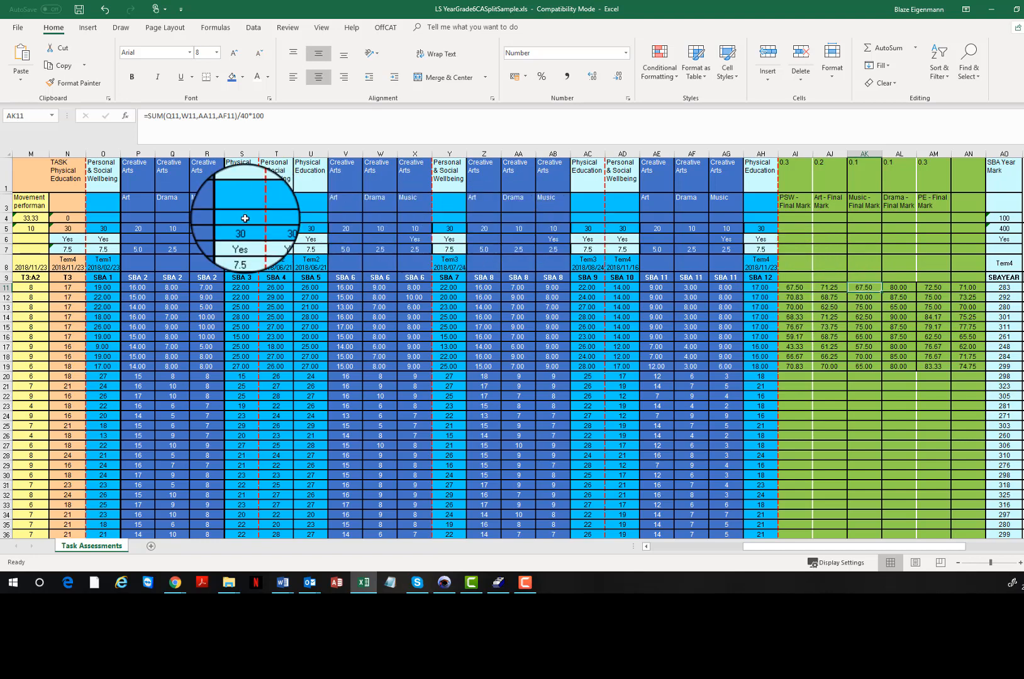
pyautogui.moveTo(136, 173); pyautogui.dragTo(168, 159)
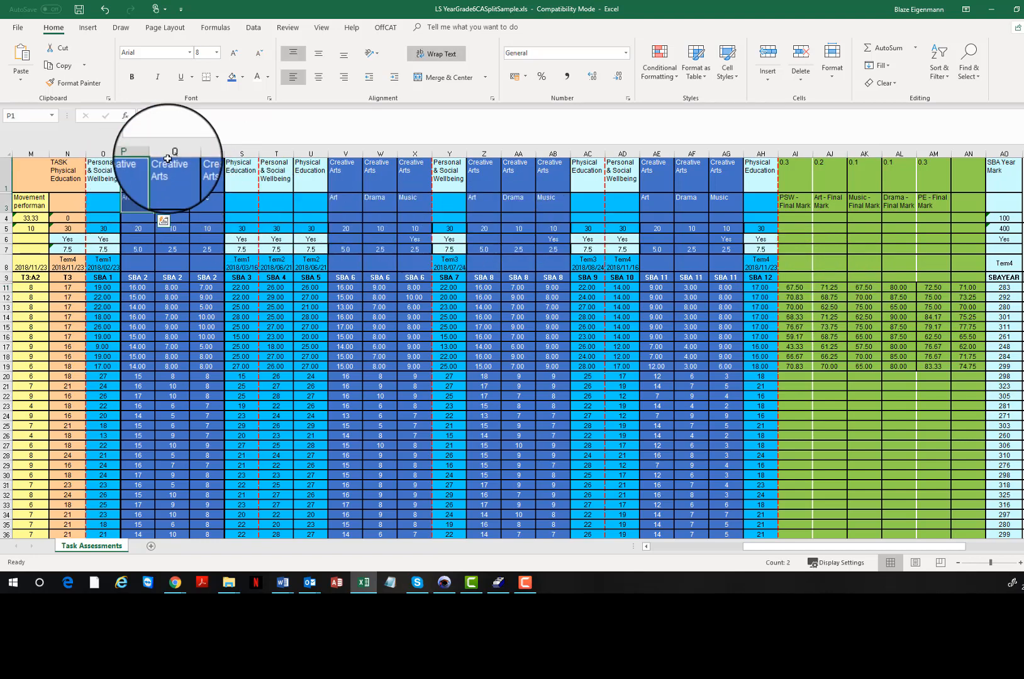
pyautogui.click(171, 200)
pyautogui.click(342, 201)
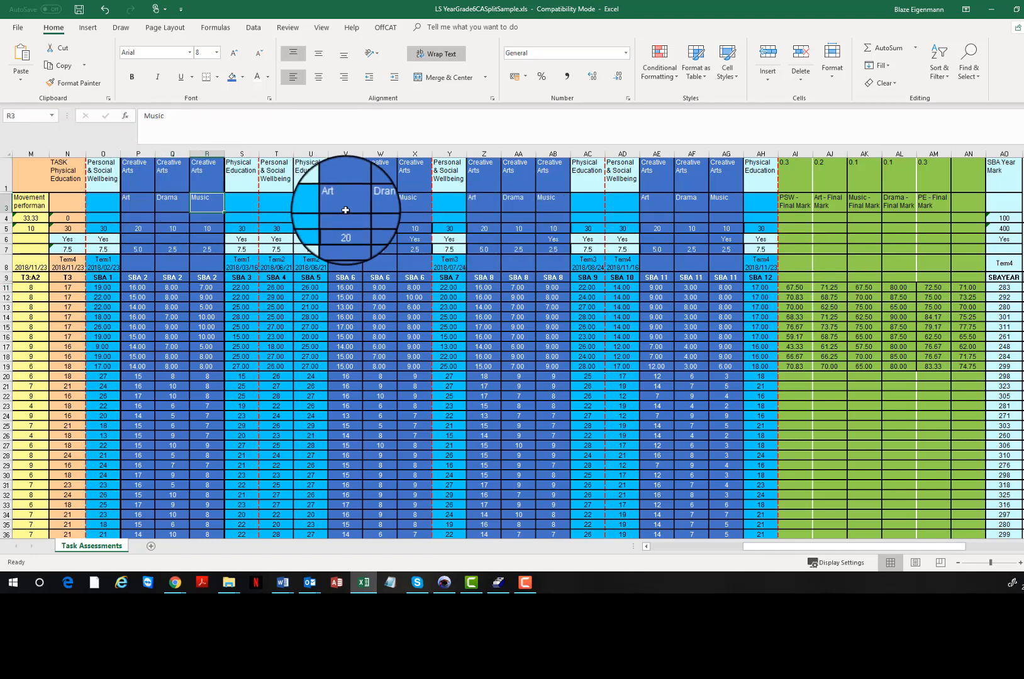
pyautogui.rightClick(799, 288)
pyautogui.press('Escape')
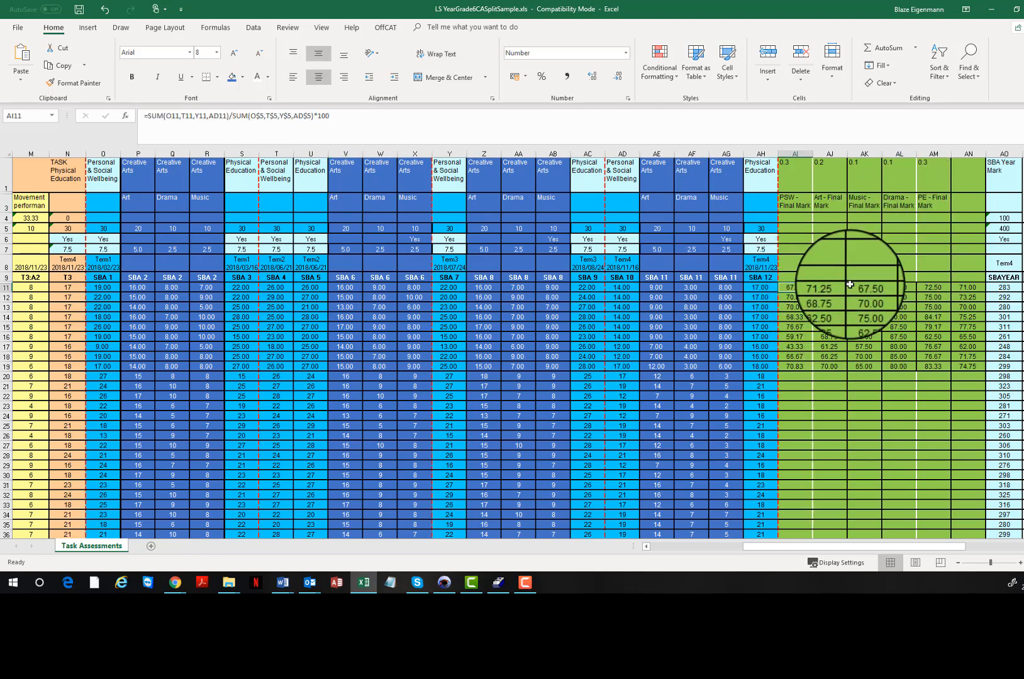
# Step: Copy the Art final mark formula in AJ11 and review the Creative Arts final marks in AJ11:AL19
pyautogui.rightClick(828, 288)
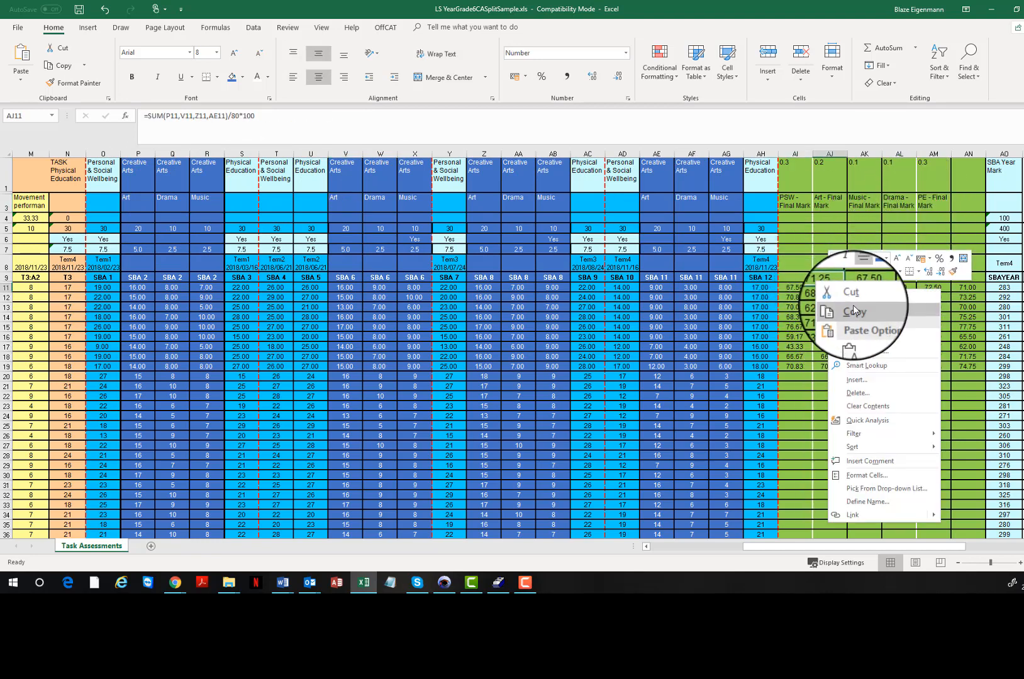
pyautogui.click(853, 309)
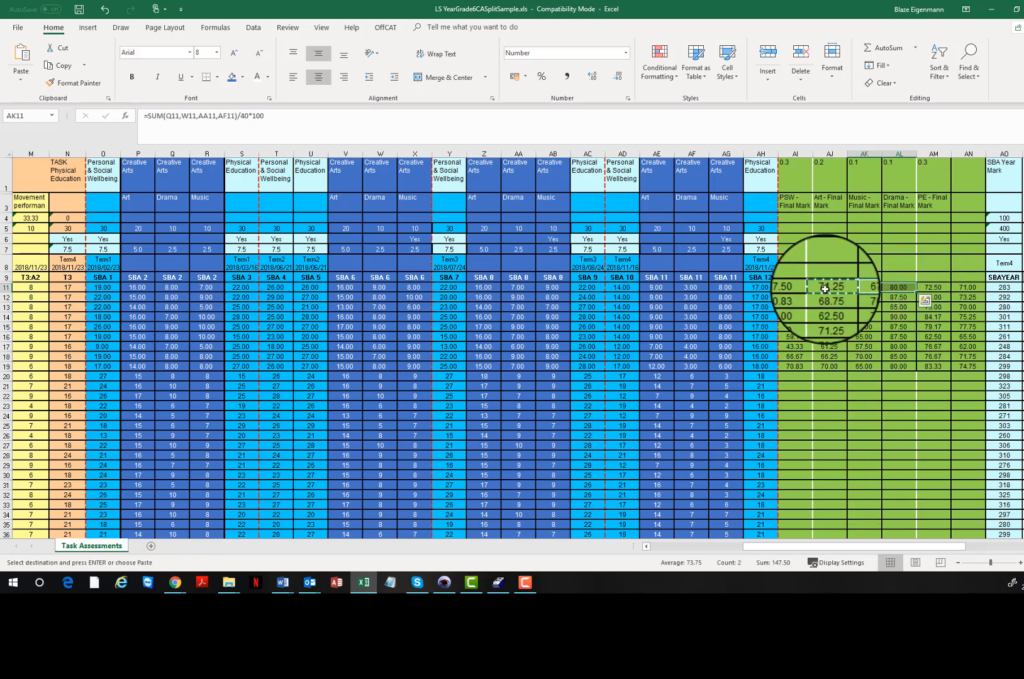
pyautogui.moveTo(830, 289); pyautogui.dragTo(904, 367)
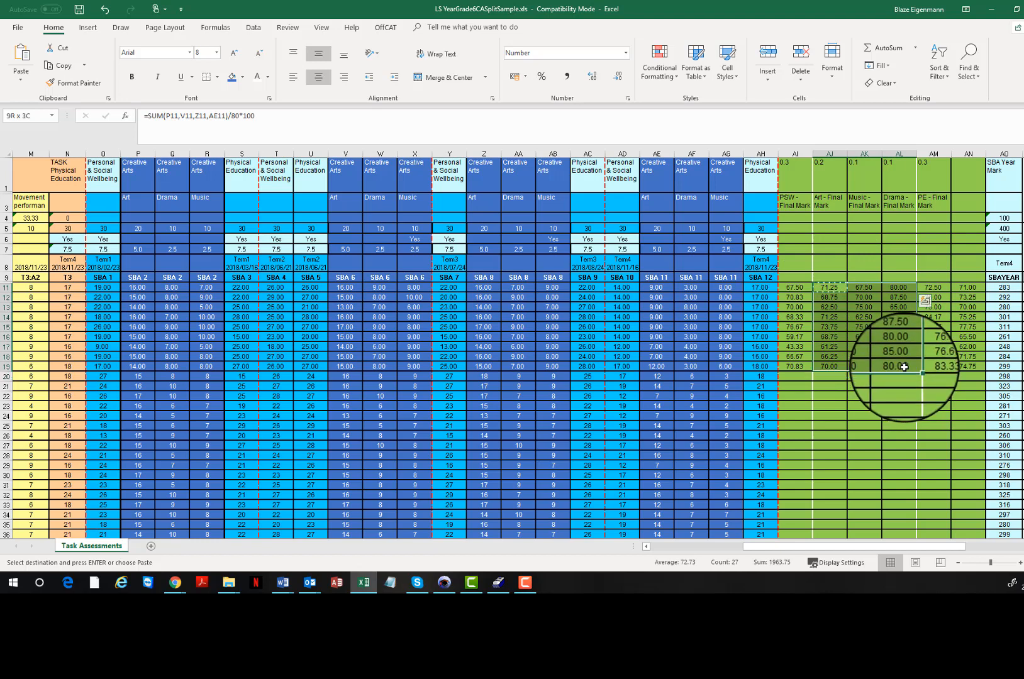
pyautogui.click(864, 239)
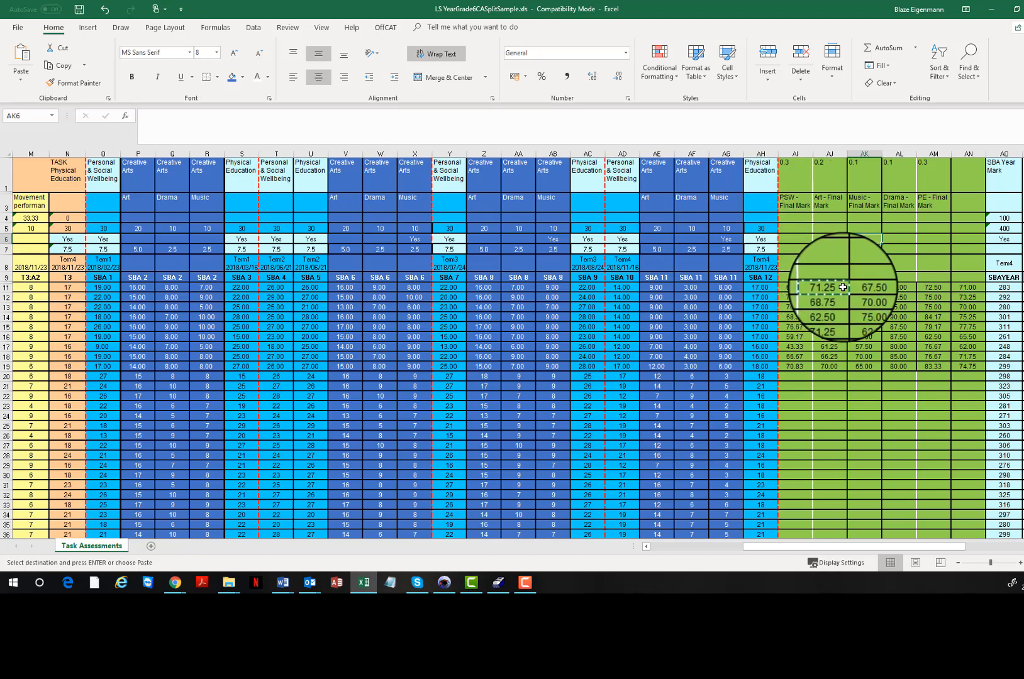
# Step: Compare the SBA 2 total marks in P5:R5 with the divisor used in the AK11 formula
pyautogui.click(198, 229)
pyautogui.moveTo(199, 229); pyautogui.dragTo(147, 229)
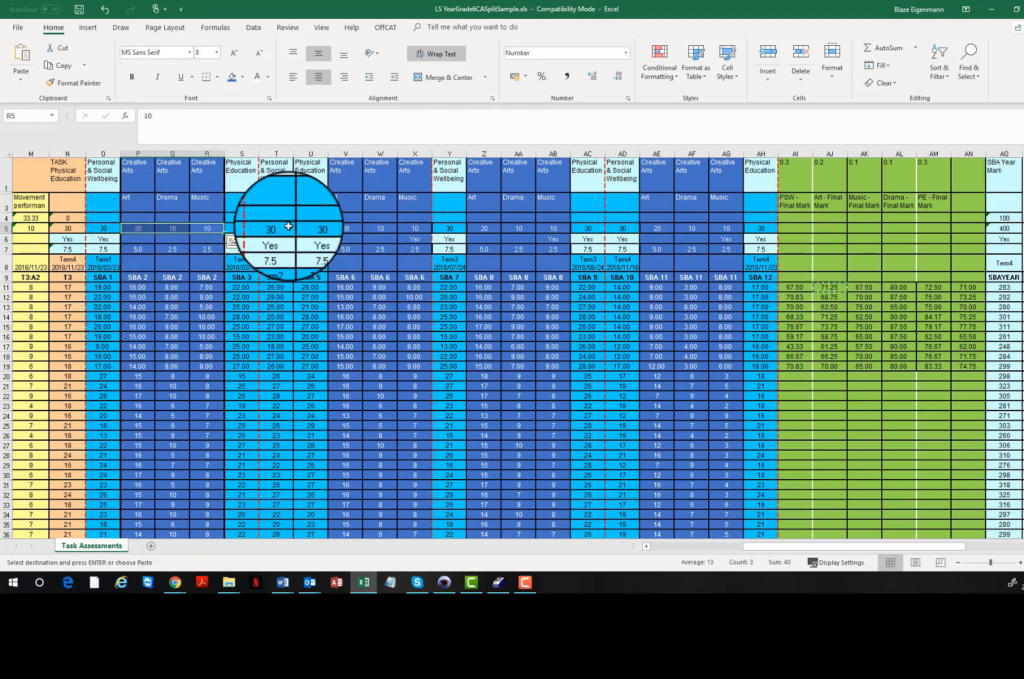
pyautogui.click(877, 304)
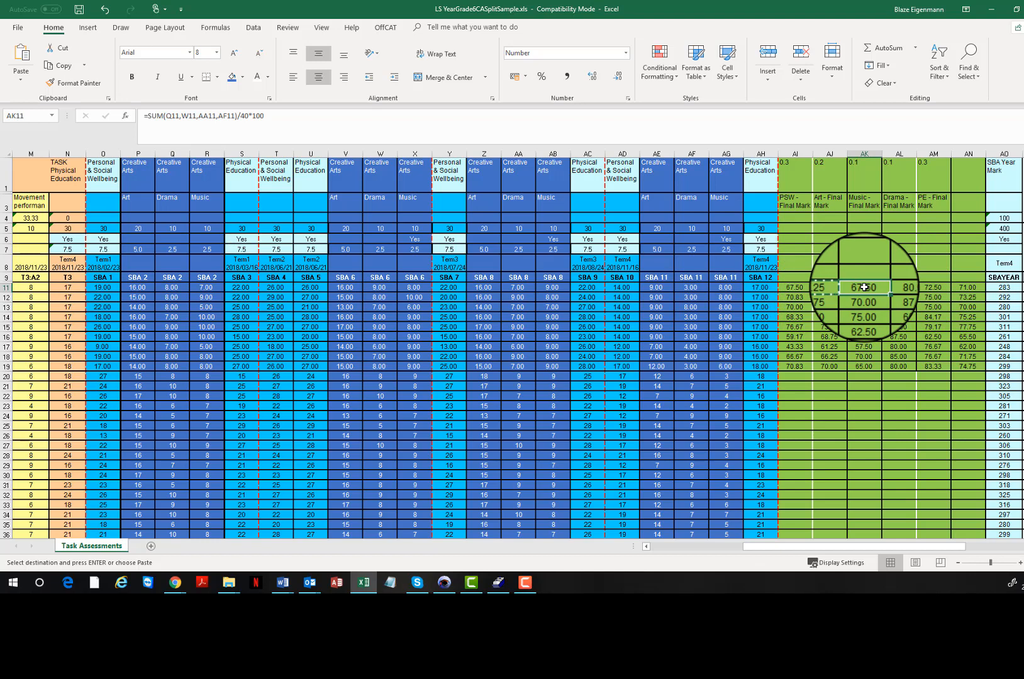
pyautogui.click(243, 116)
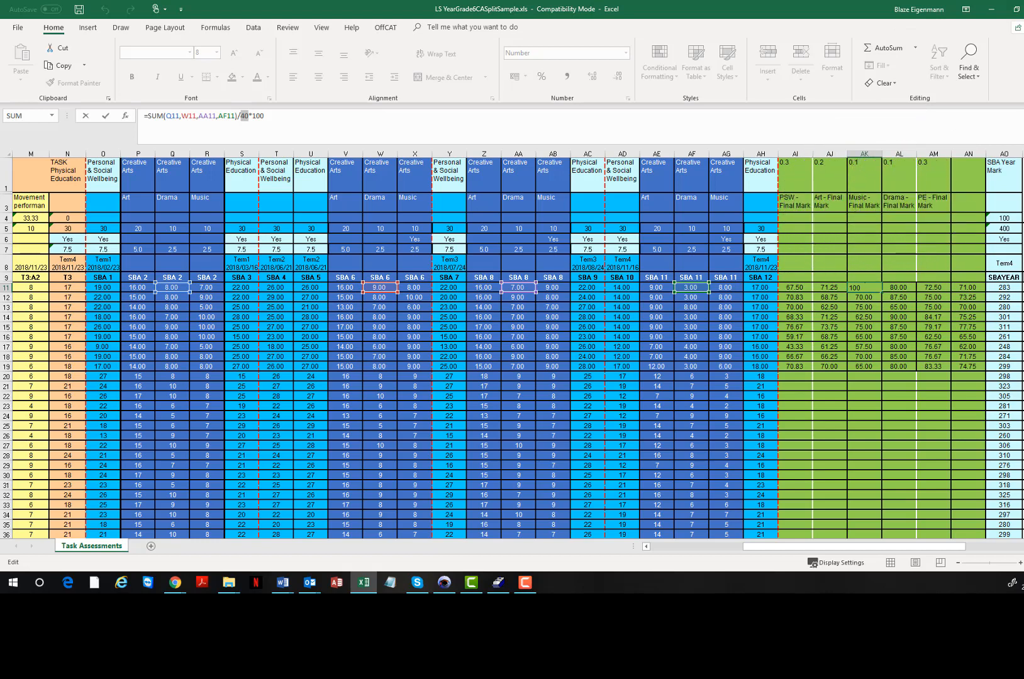
pyautogui.press('Escape')
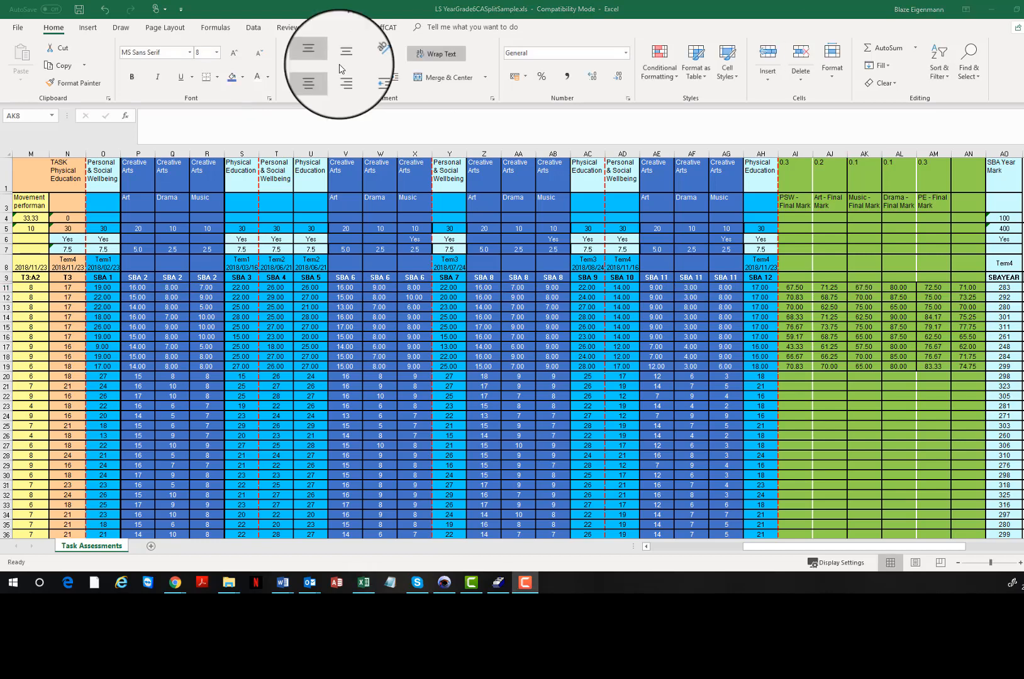
# Step: Change the heading in AK3 to "Drama - Final Mark" and the heading in AL3 to "Music - Final Mark"
pyautogui.click(866, 200)
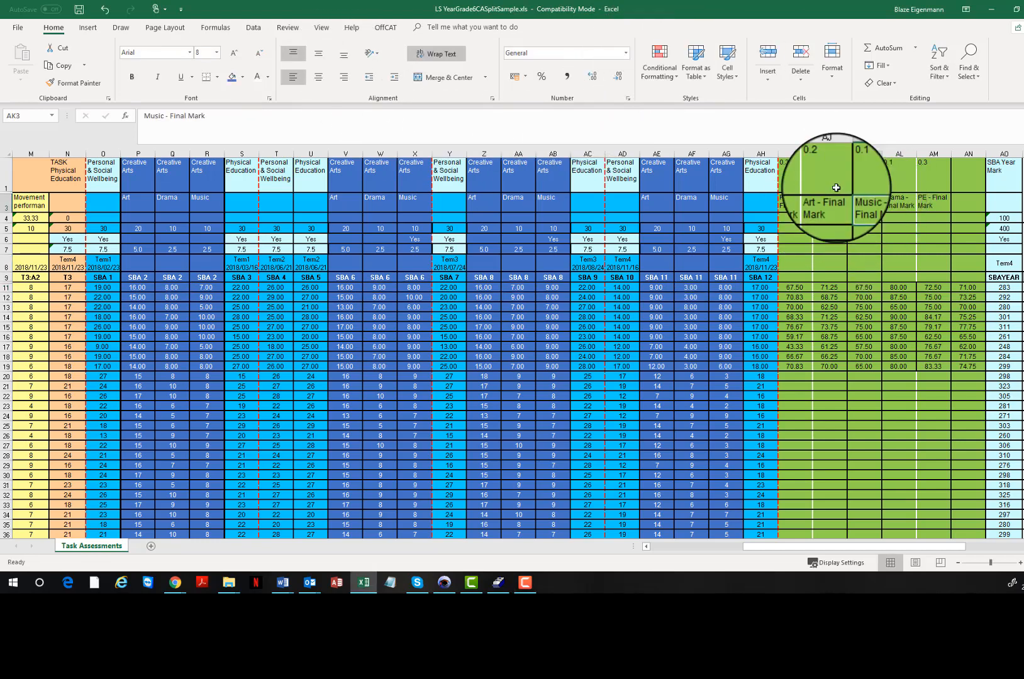
pyautogui.click(164, 117)
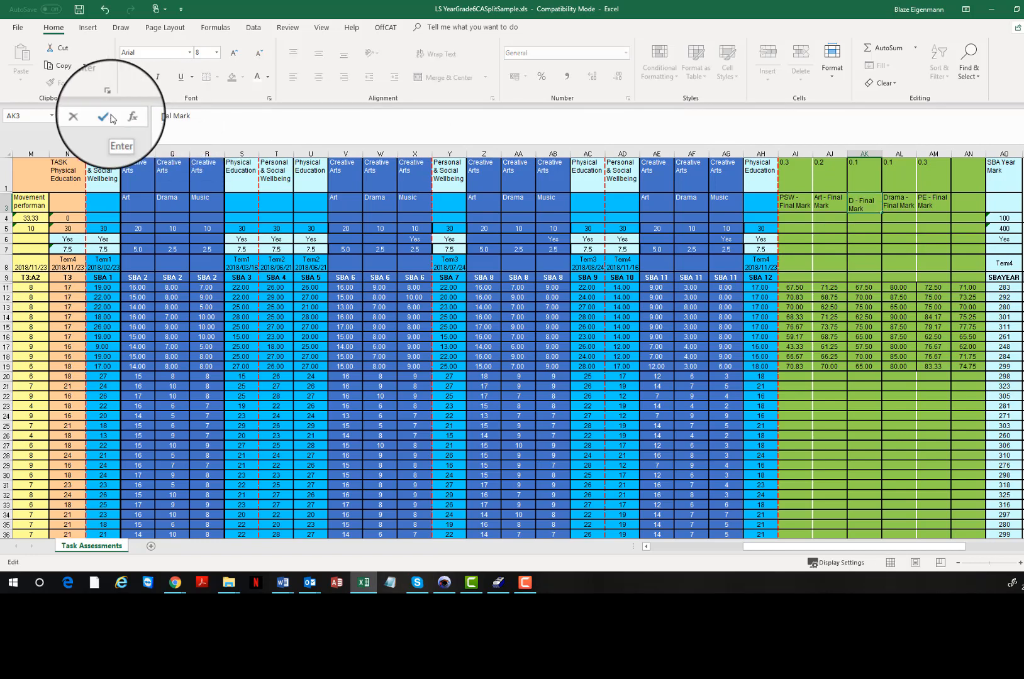
pyautogui.click(892, 198)
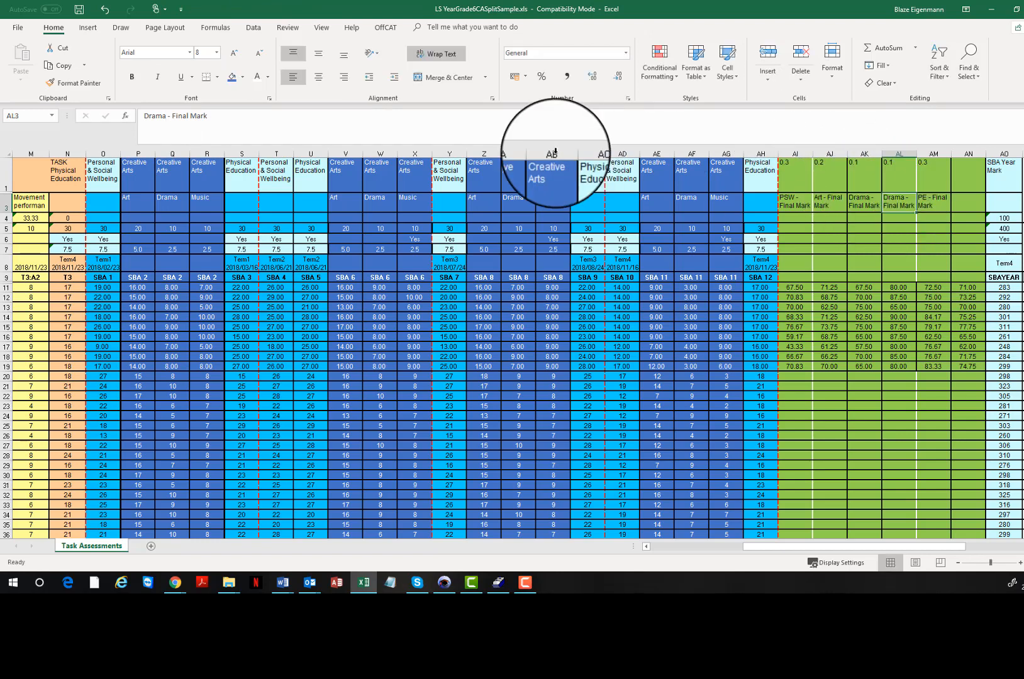
pyautogui.click(165, 119)
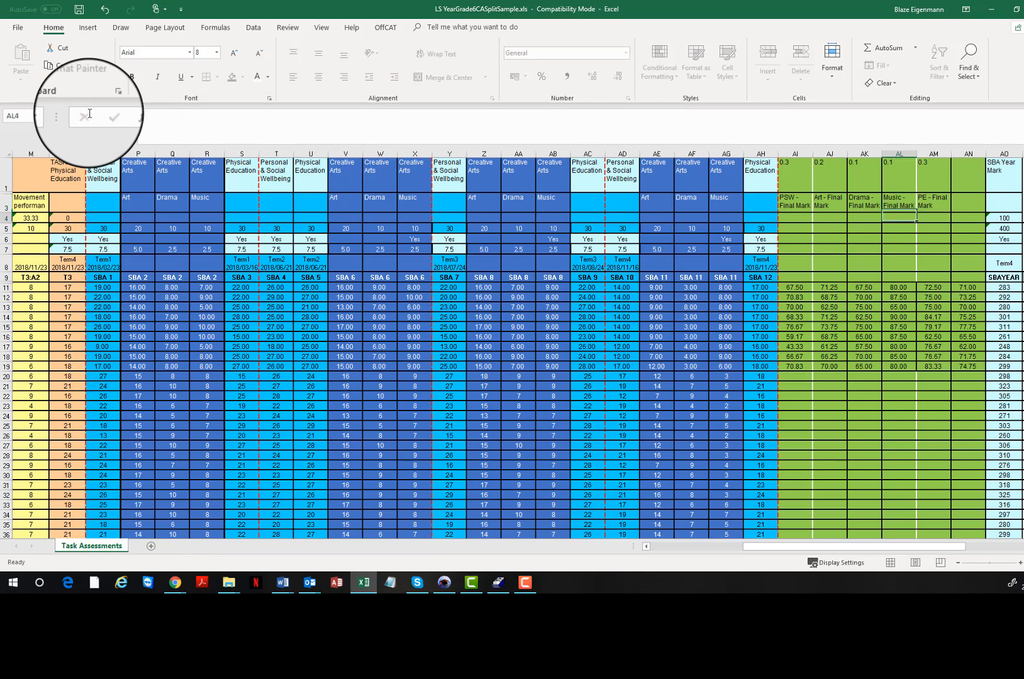
pyautogui.click(88, 115)
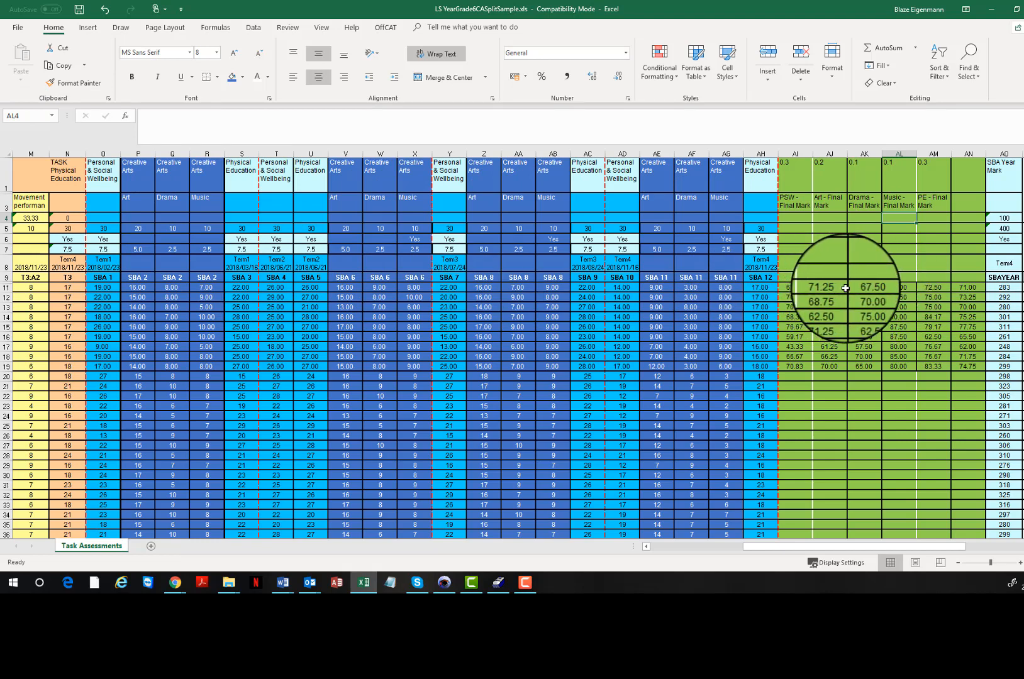
# Step: Complete the Drama final mark formula in AK11 as =SUM(Q11,W11,AA11,AF11)/40*100
pyautogui.moveTo(864, 287); pyautogui.dragTo(899, 287)
pyautogui.moveTo(833, 297); pyautogui.dragTo(899, 376)
pyautogui.click(865, 287)
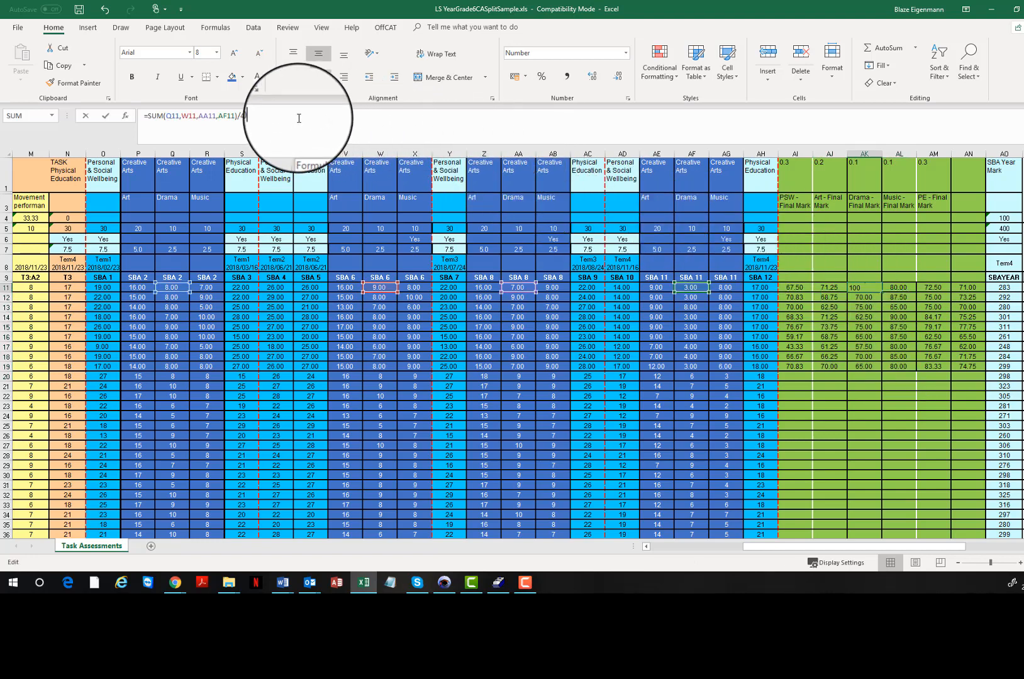
pyautogui.write('0*100')
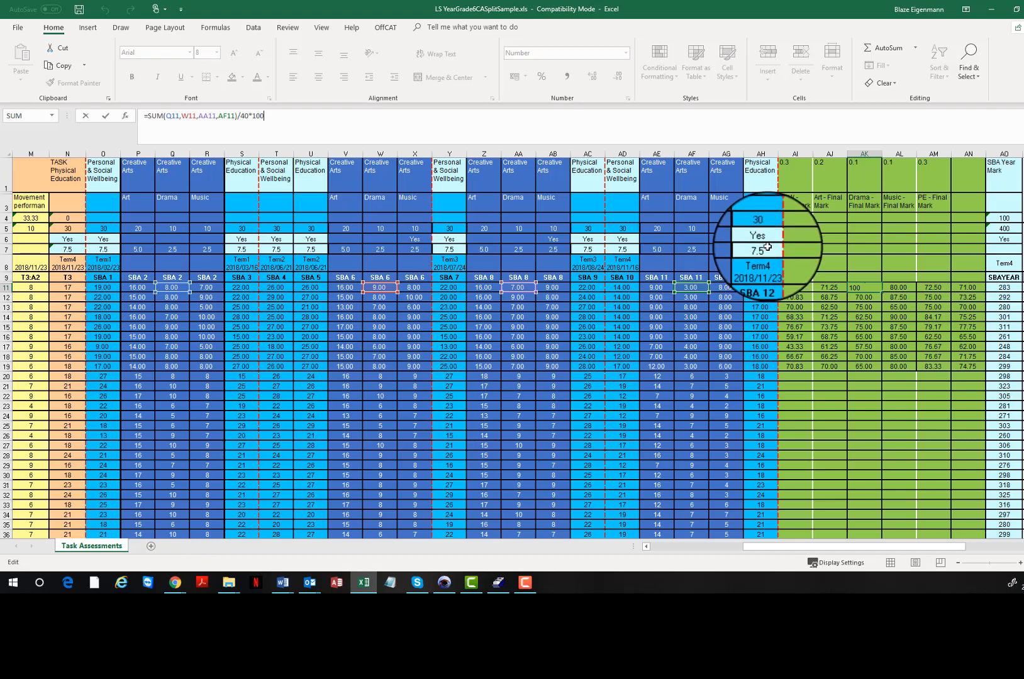
pyautogui.press('Return')
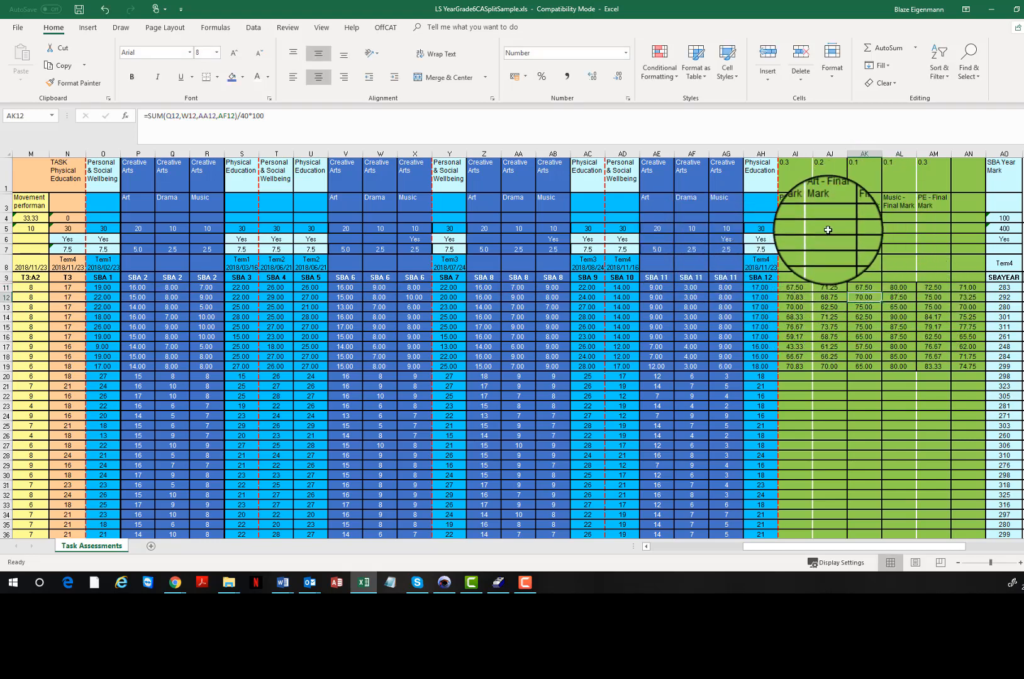
# Step: Review the Art, Drama and Music final mark headings, the Art formula in AJ11 and the weighted overall formula in AN11
pyautogui.moveTo(823, 201); pyautogui.dragTo(899, 201)
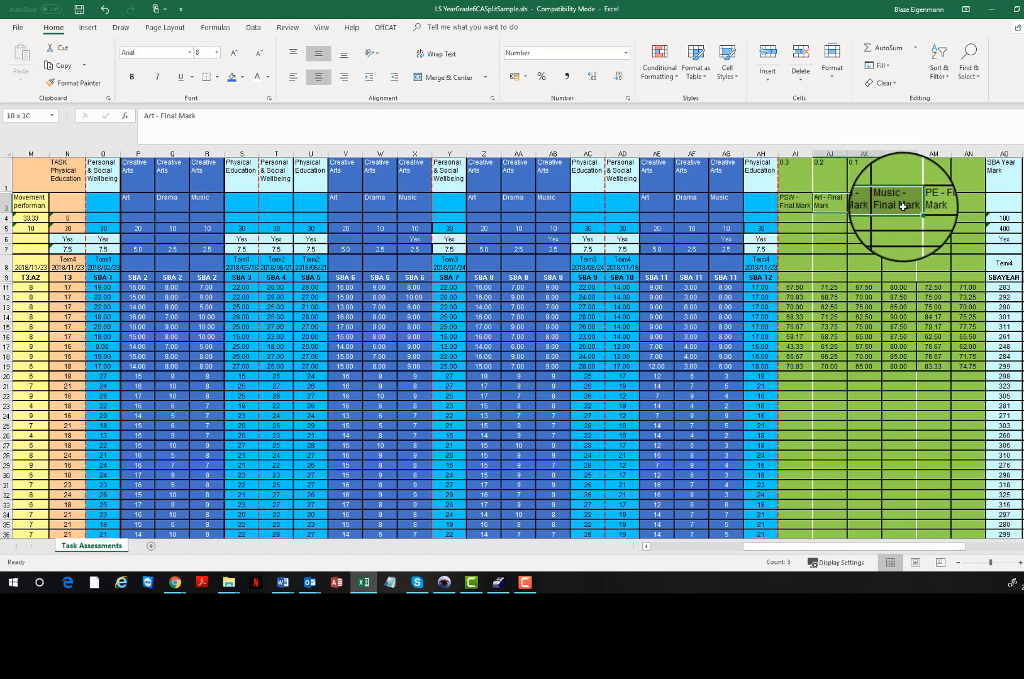
pyautogui.click(830, 288)
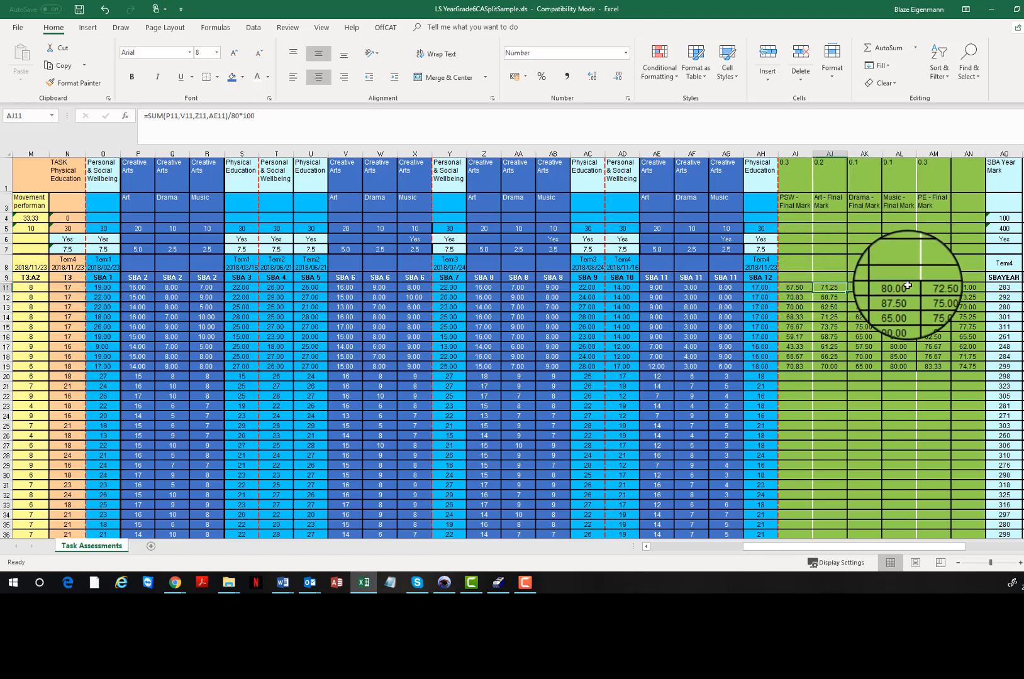
pyautogui.click(969, 287)
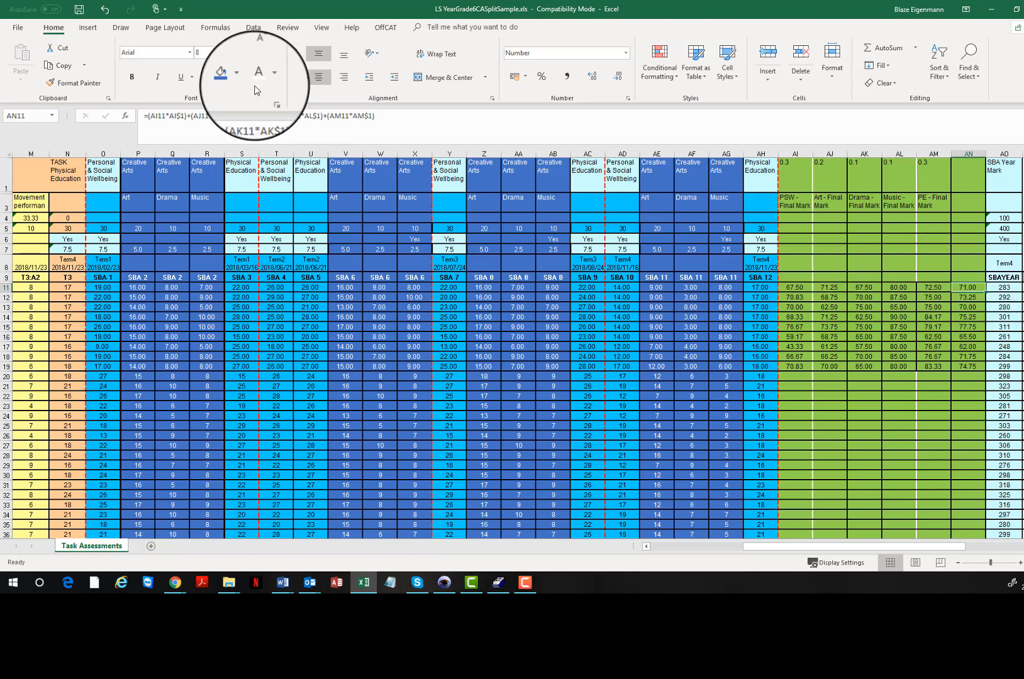
# Step: Check the weighted formula in AN11 and compare the overall marks in AN11:AN19 with the Total Weighted Marks in AP11:AP19
pyautogui.click(257, 113)
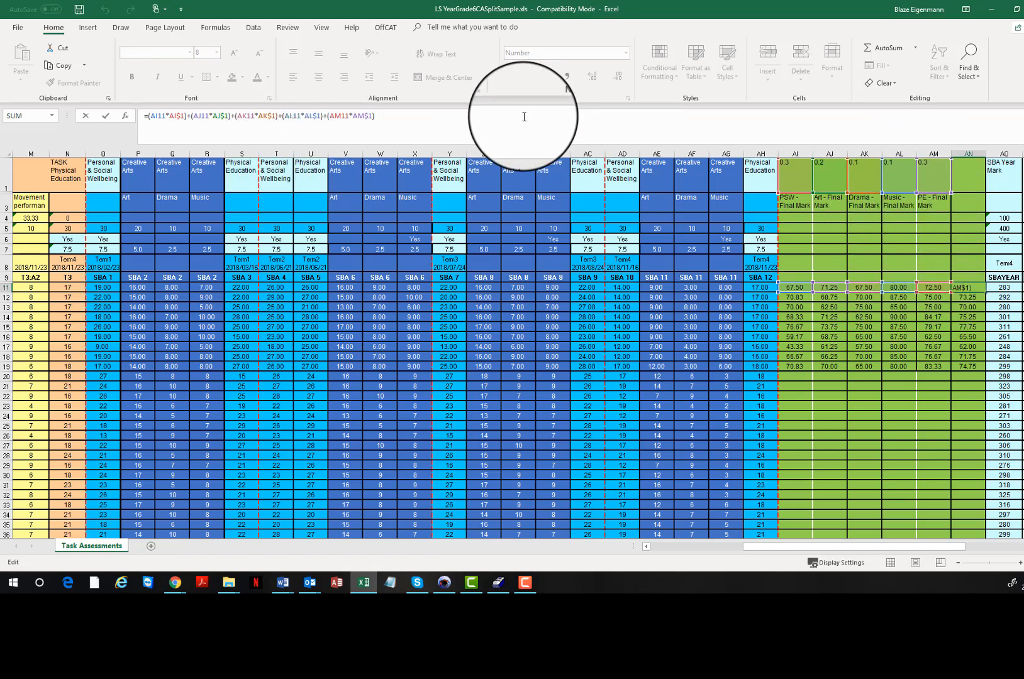
pyautogui.press('Return')
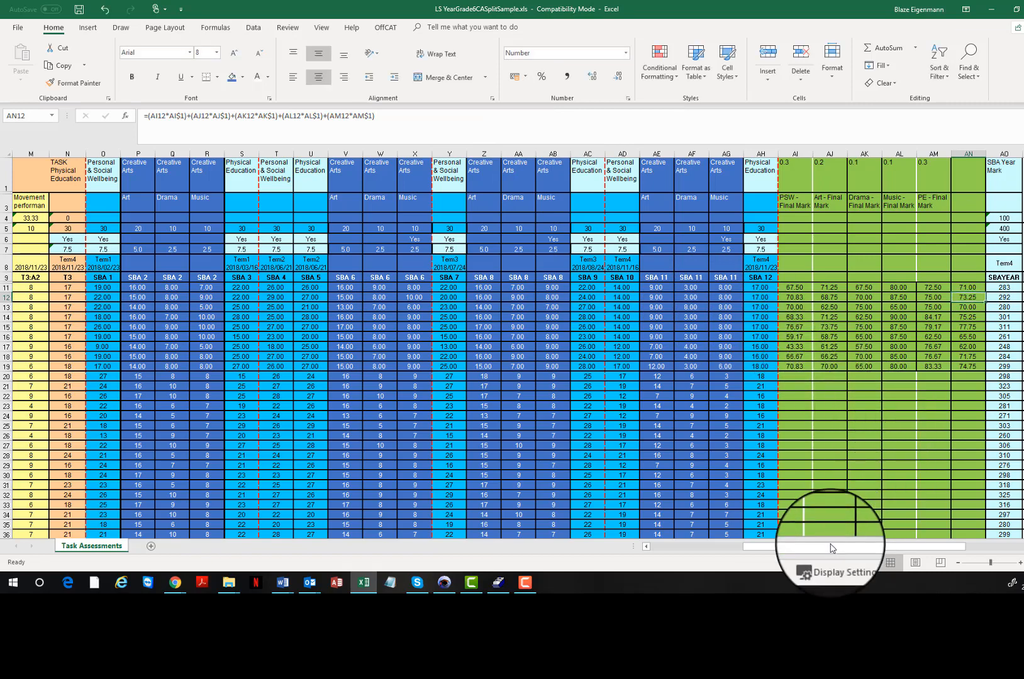
pyautogui.moveTo(830, 547); pyautogui.dragTo(879, 549)
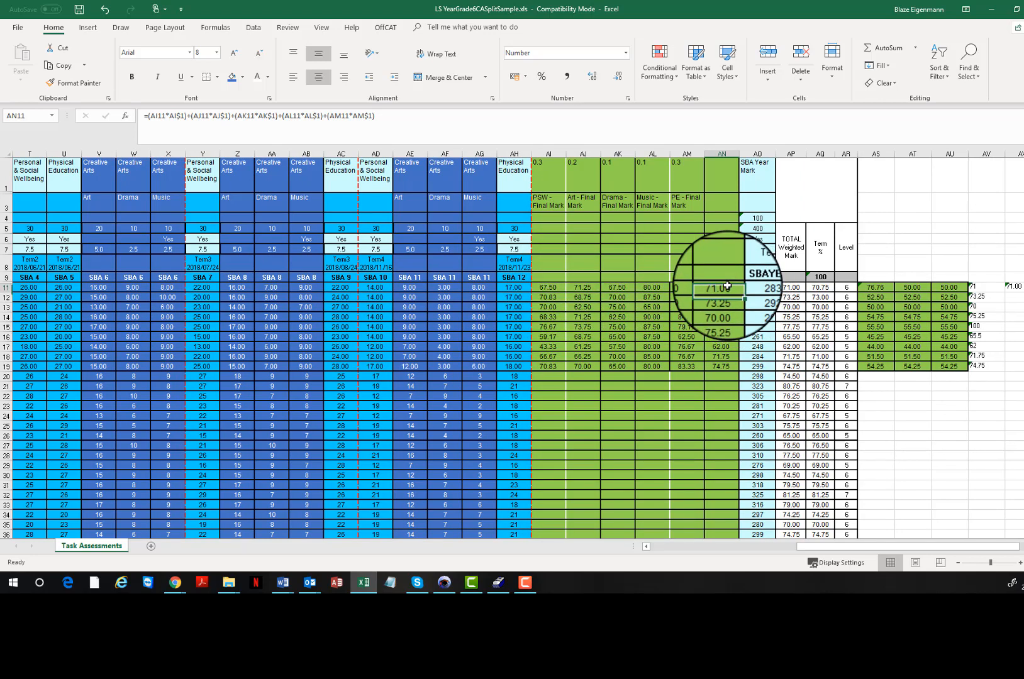
pyautogui.moveTo(727, 286); pyautogui.dragTo(722, 366)
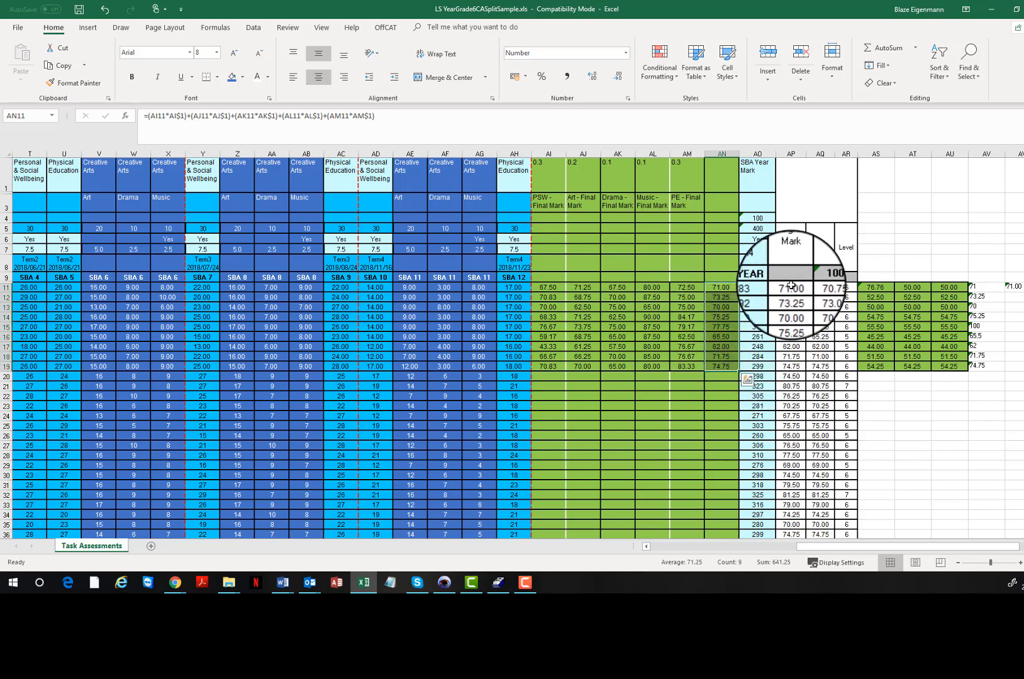
pyautogui.moveTo(791, 287); pyautogui.dragTo(790, 368)
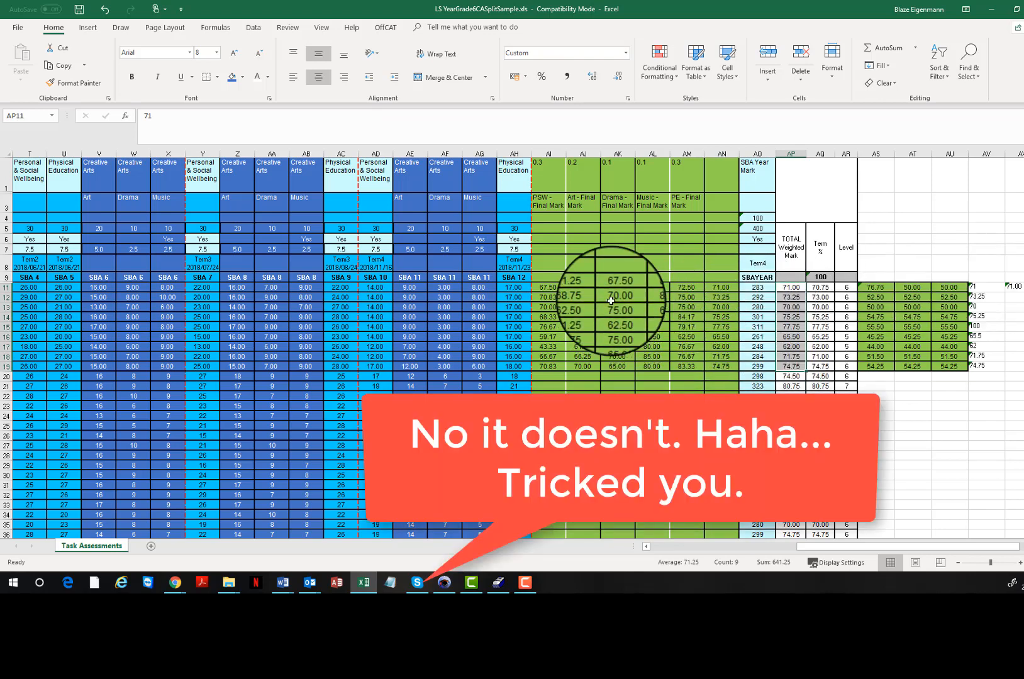
# Step: Examine the Art, Drama and Music final marks in AJ11:AL19
pyautogui.moveTo(583, 286); pyautogui.dragTo(582, 297)
pyautogui.moveTo(631, 353); pyautogui.dragTo(652, 365)
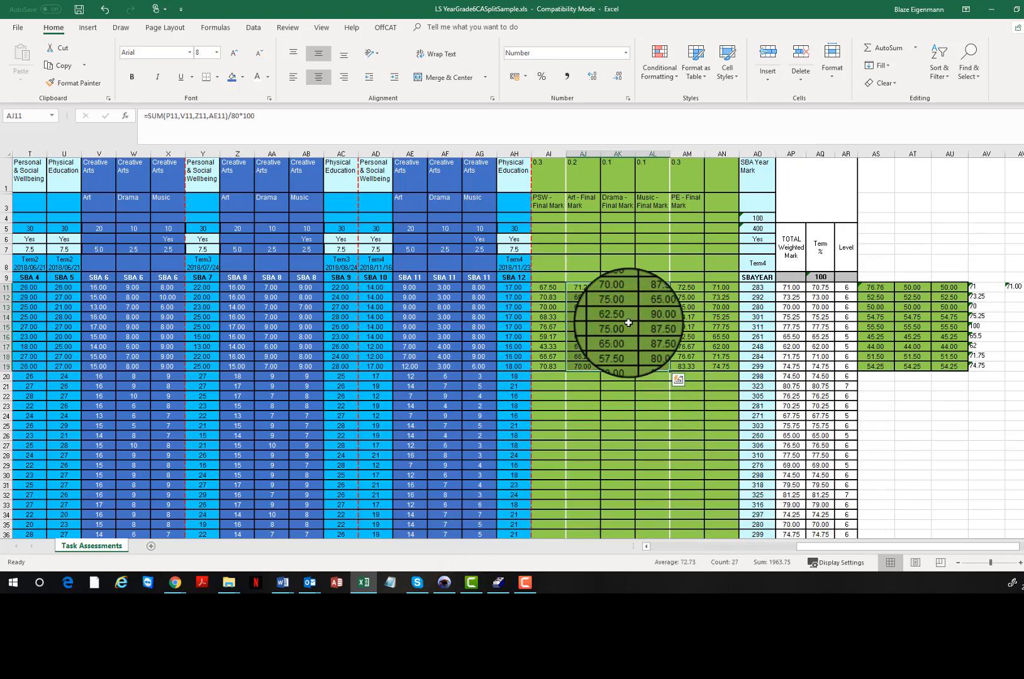
pyautogui.moveTo(585, 287); pyautogui.dragTo(653, 366)
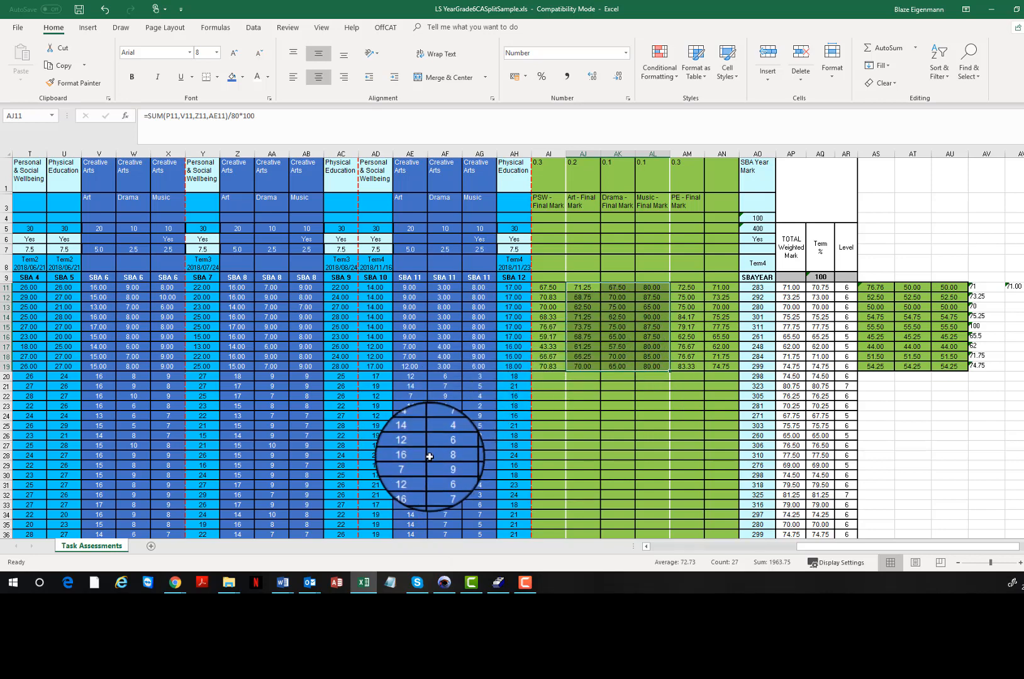
# Step: Switch to the FrontOFFICE MarksAlter datasheet and filter it to Grade 6, excluding the 6Left register
pyautogui.moveTo(440, 588)
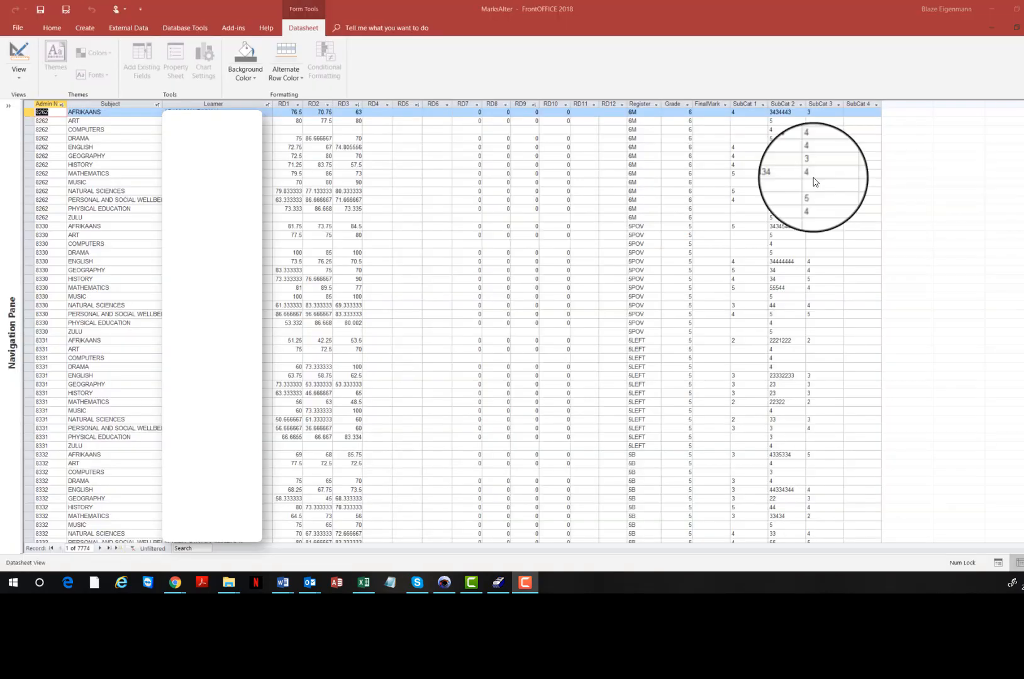
pyautogui.rightClick(683, 112)
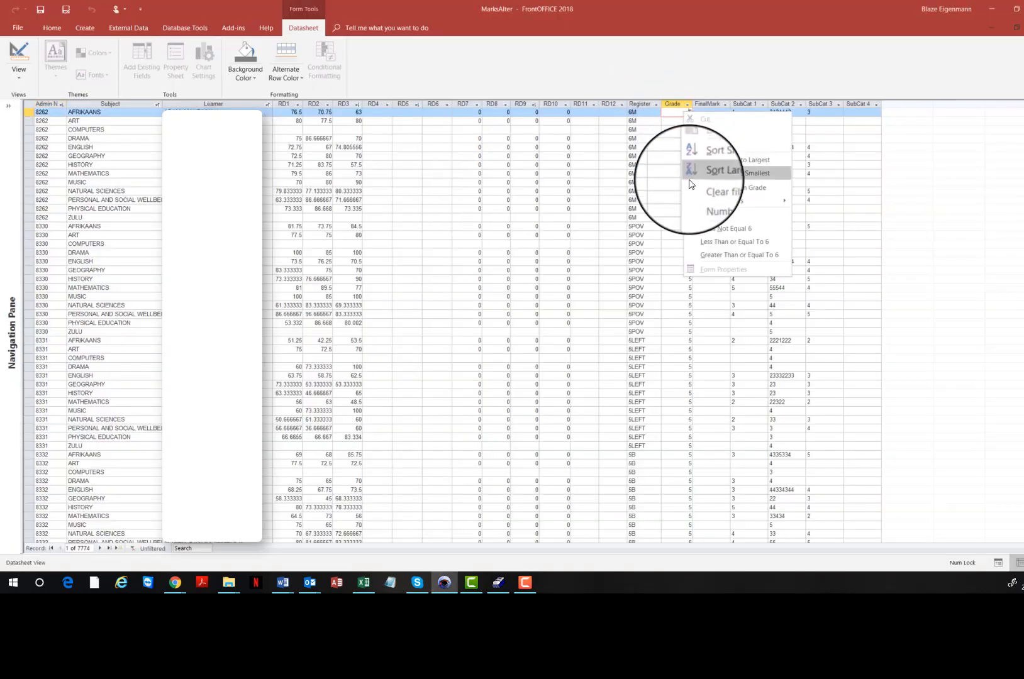
pyautogui.click(709, 212)
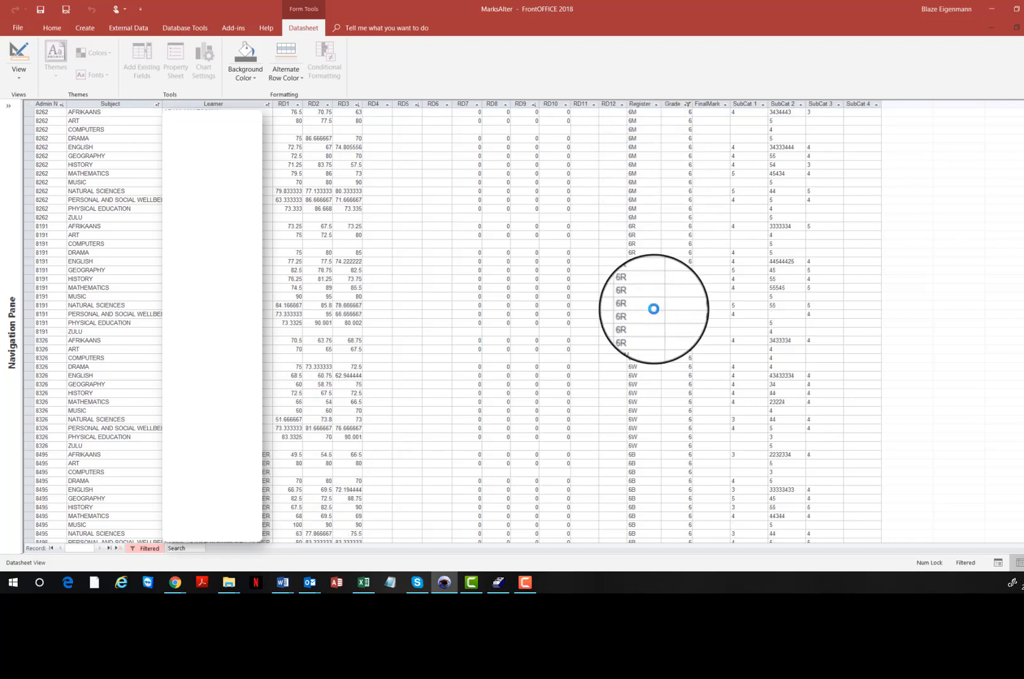
pyautogui.click(654, 104)
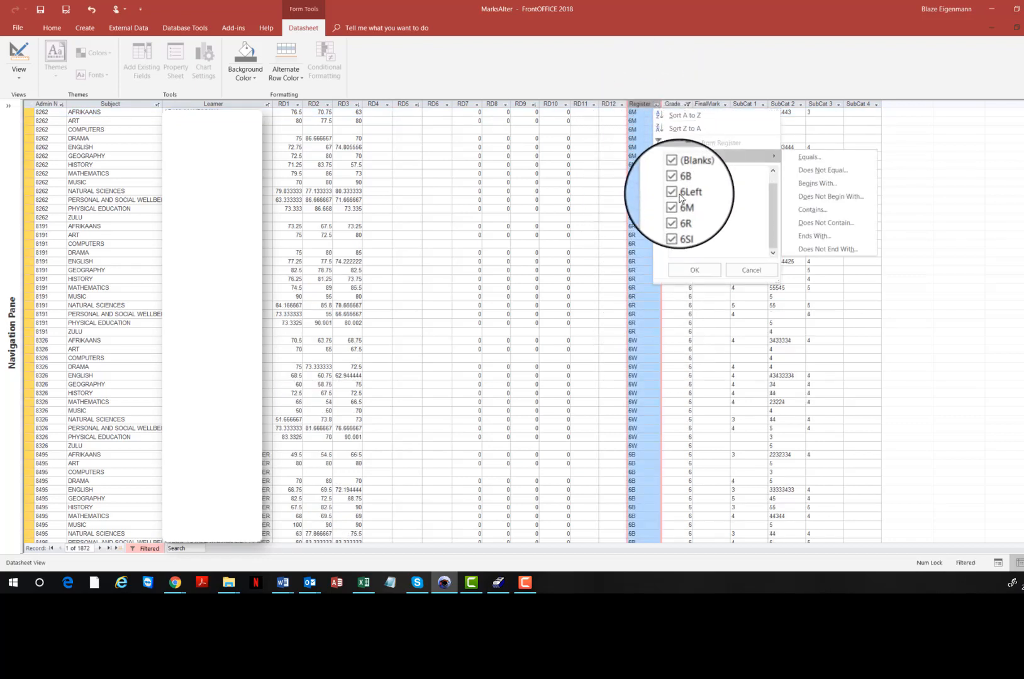
pyautogui.click(680, 196)
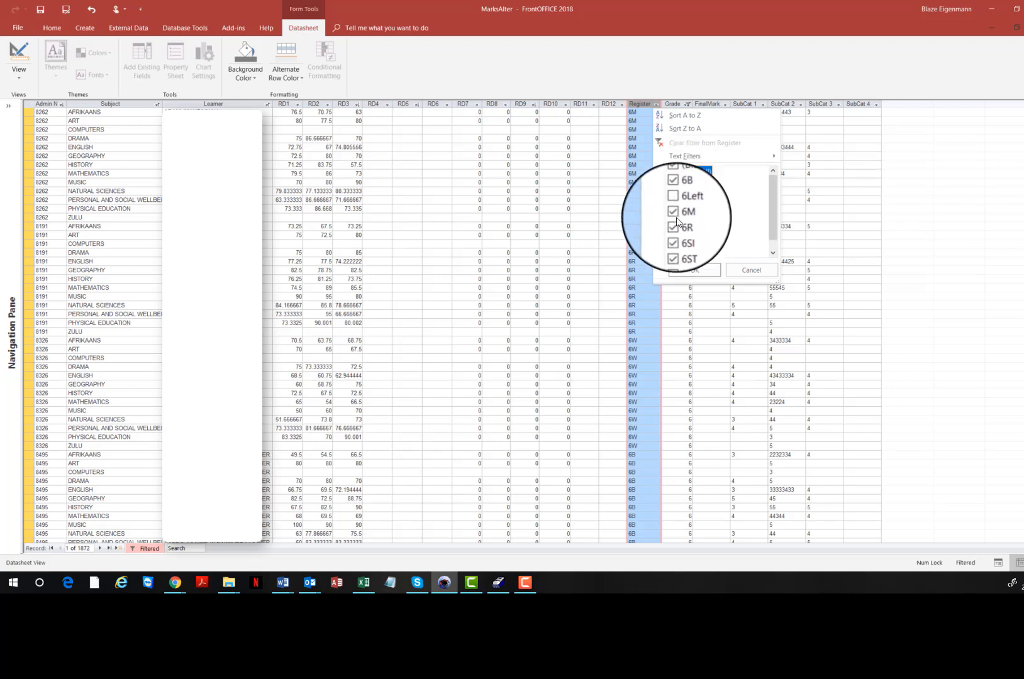
pyautogui.click(694, 270)
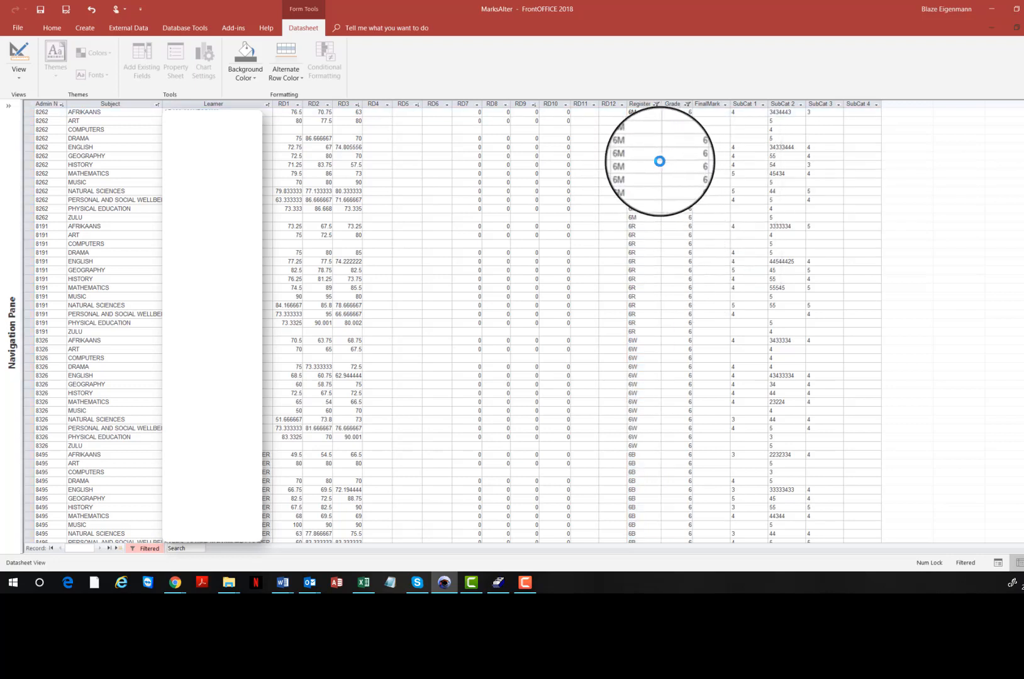
# Step: Filter the Subject column to ART and sort the records by the Learner column
pyautogui.click(156, 106)
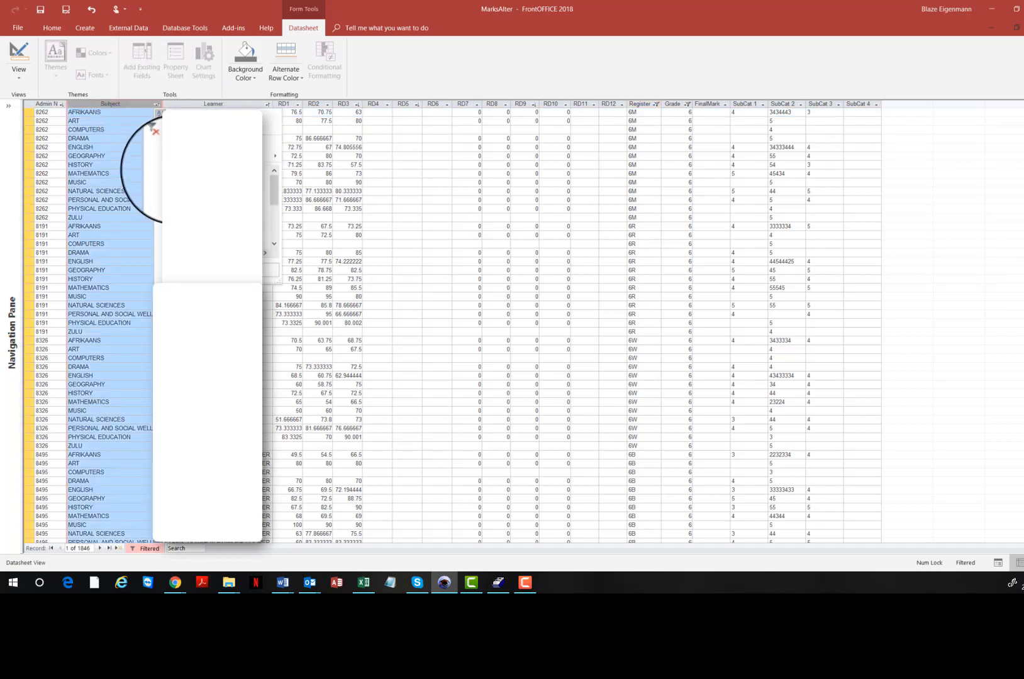
pyautogui.click(189, 269)
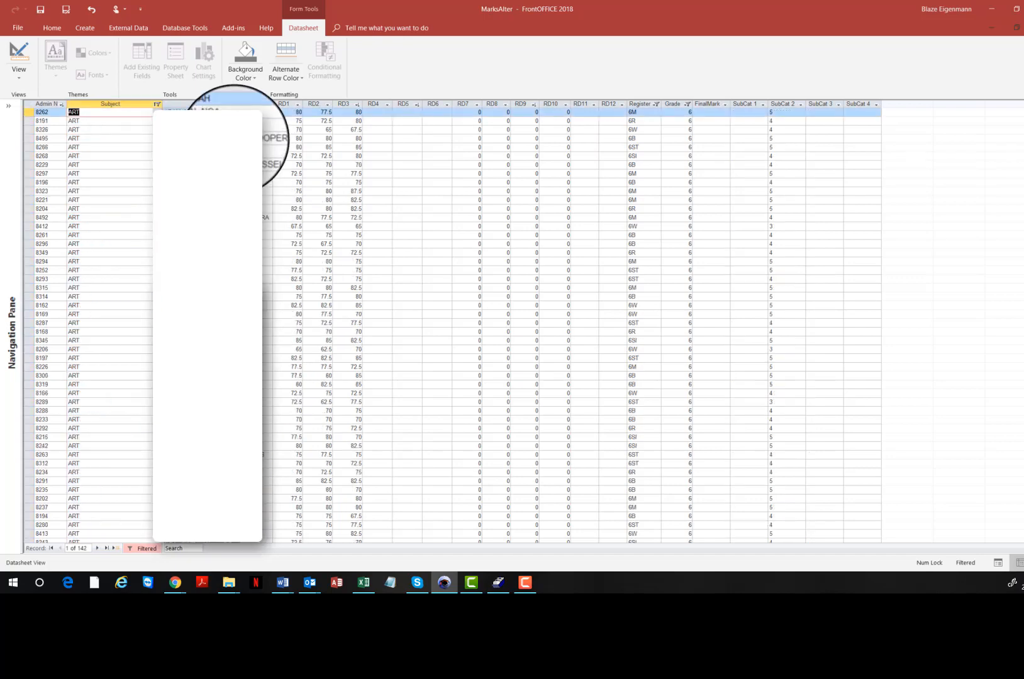
pyautogui.click(269, 104)
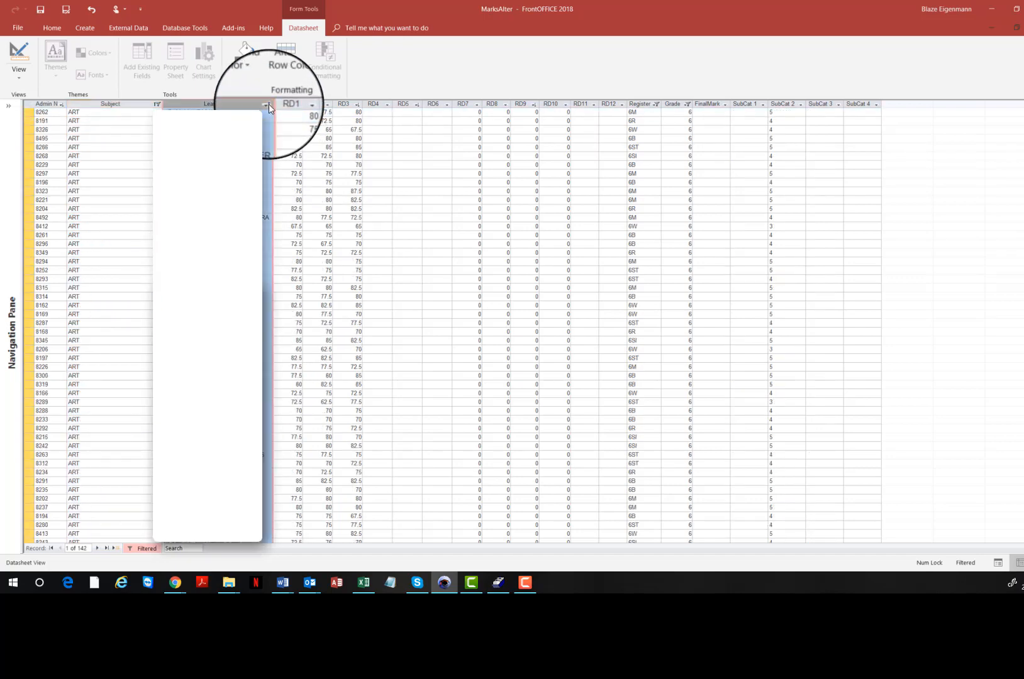
pyautogui.click(299, 116)
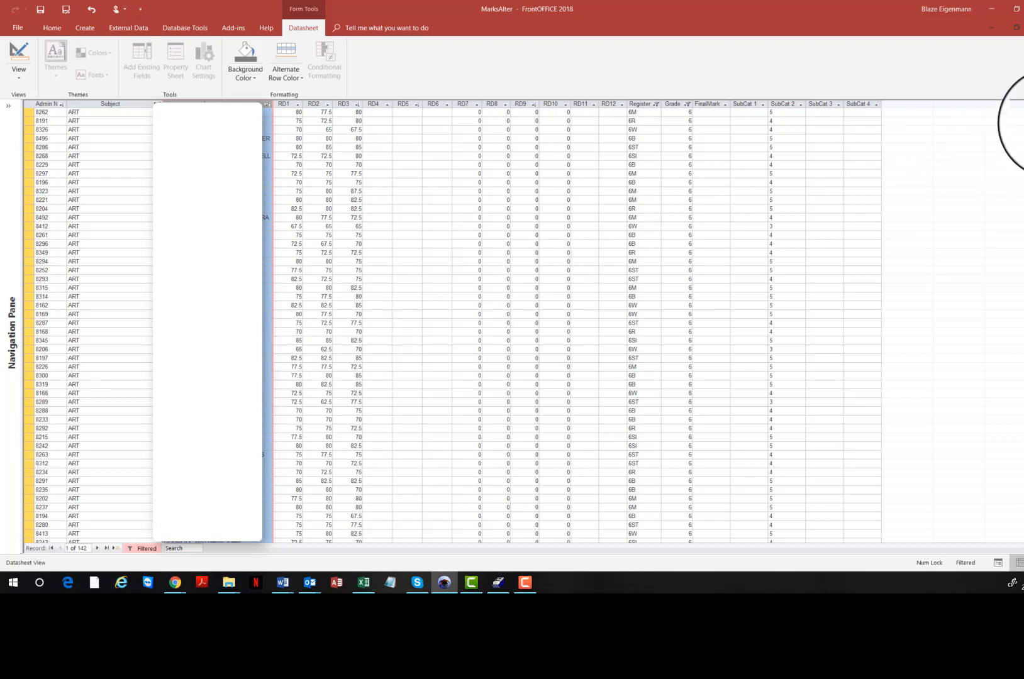
# Step: Return to the Excel marksheet and look through the learner rows down to the totals below row 153 for comparison with the ART records
pyautogui.hotkey('alt', 'Tab')
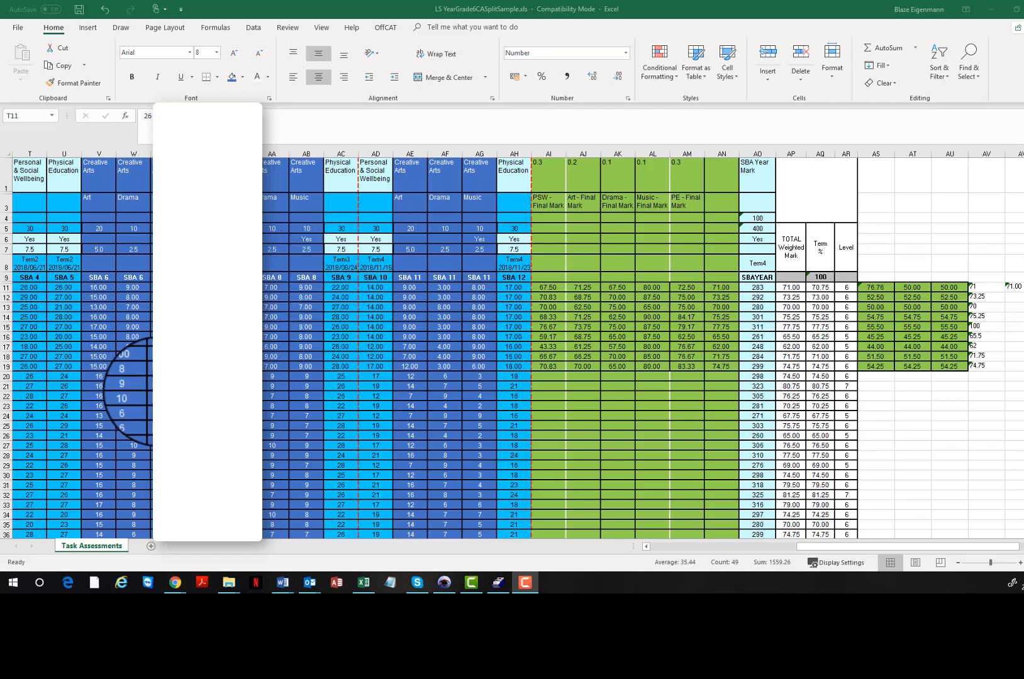
pyautogui.click(454, 588)
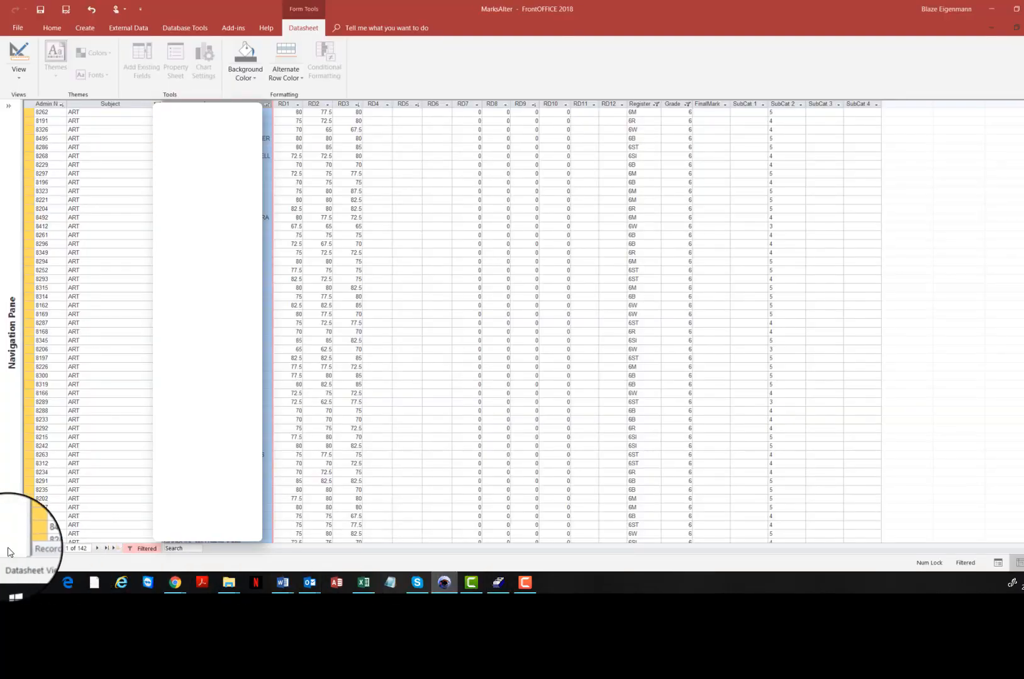
pyautogui.click(440, 590)
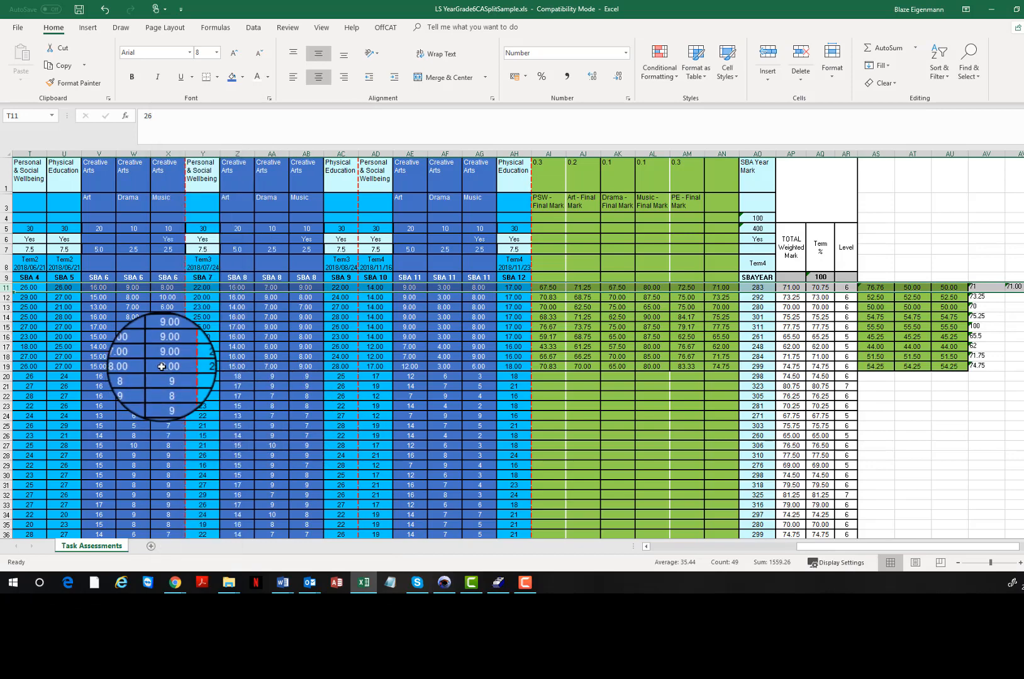
pyautogui.scroll(-12, 162, 366)
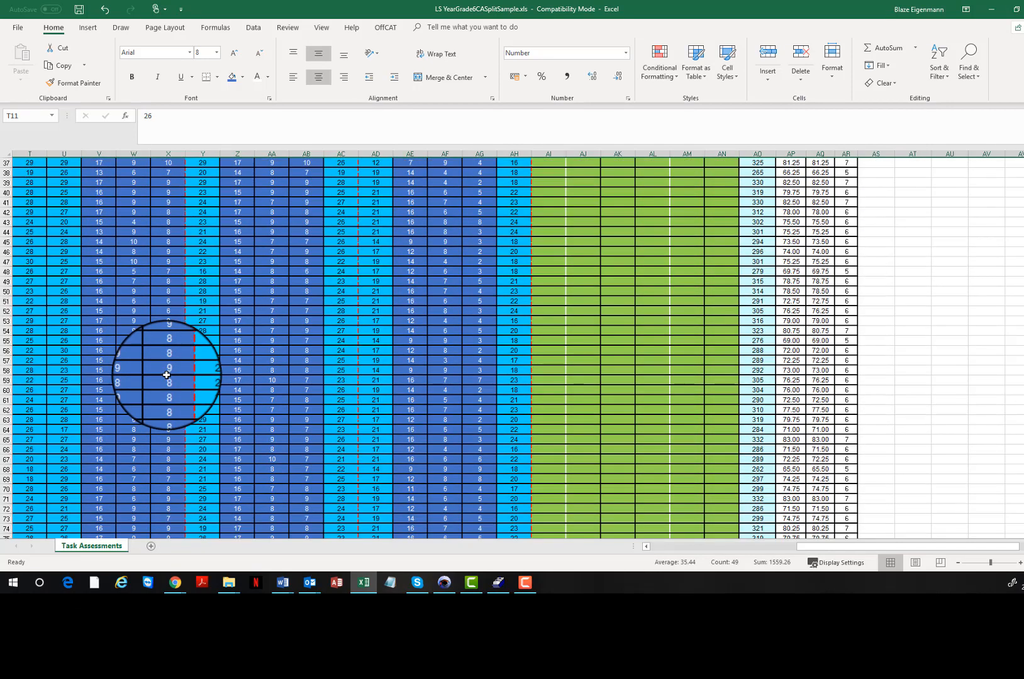
pyautogui.scroll(-20, 166, 375)
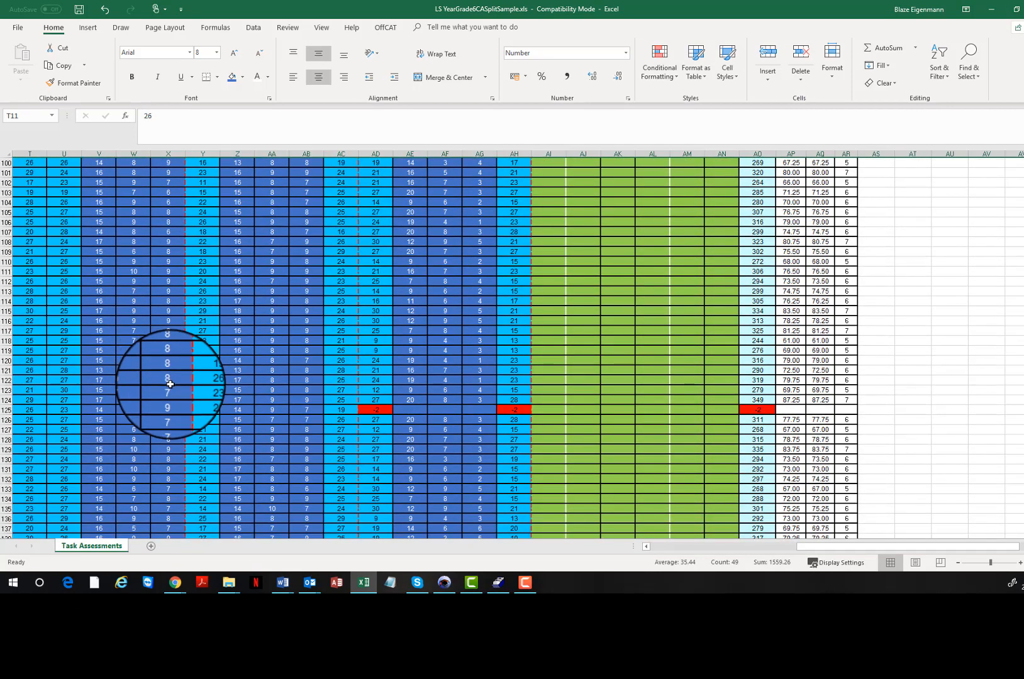
pyautogui.scroll(-11, 170, 384)
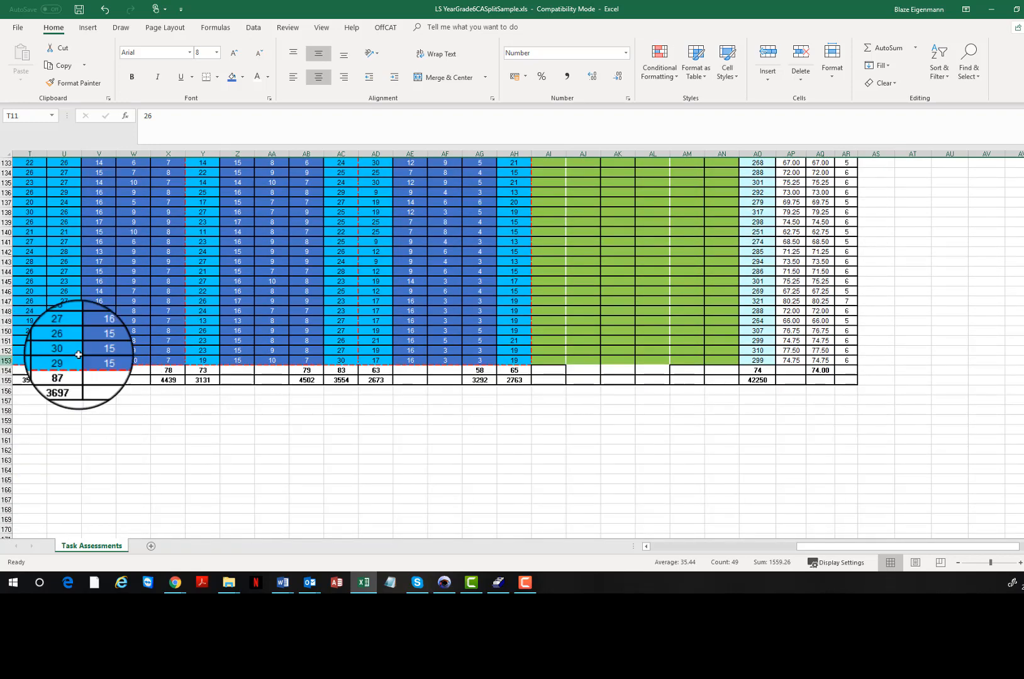
pyautogui.scroll(18, 114, 349)
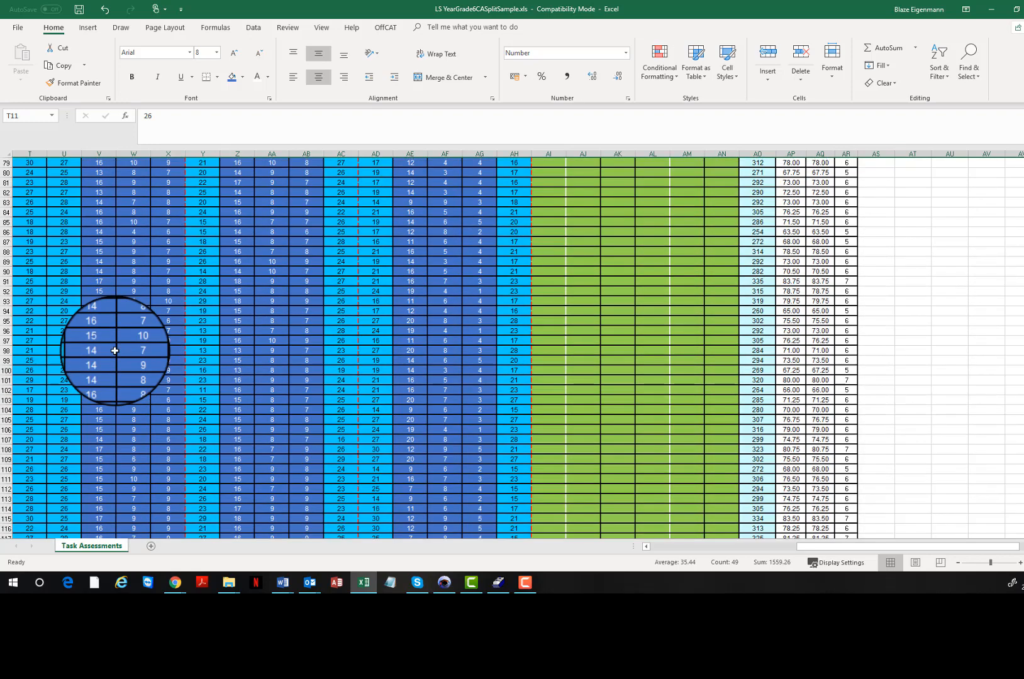
pyautogui.scroll(20, 115, 350)
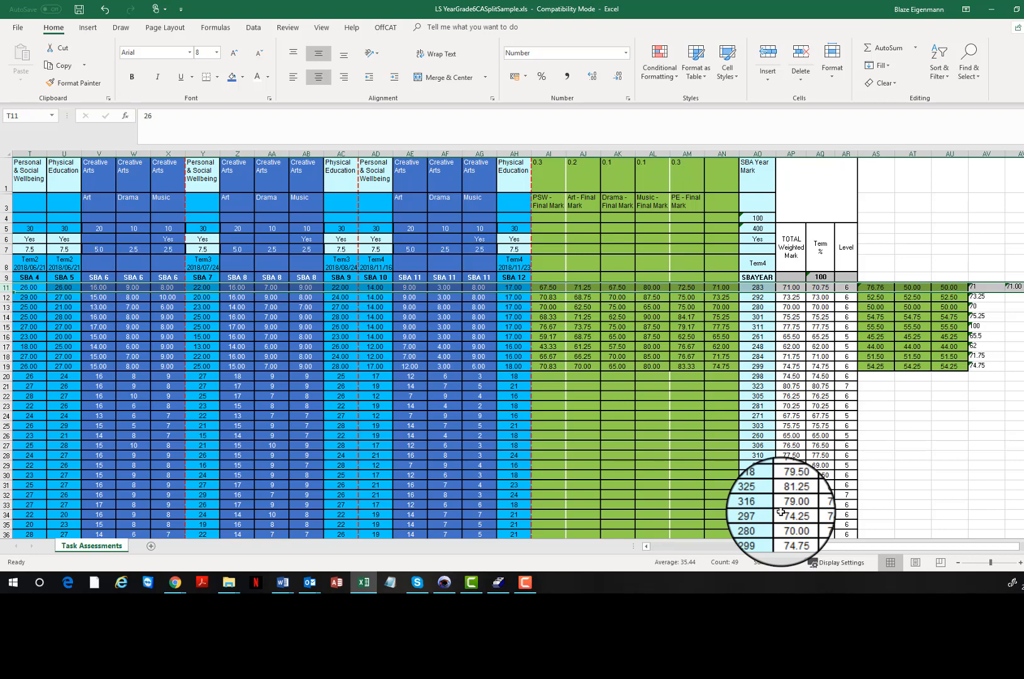
# Step: Examine the SBA 11 marks in AE12:AG19 and the Creative Arts columns for SBA 6 and SBA 8
pyautogui.click(434, 297)
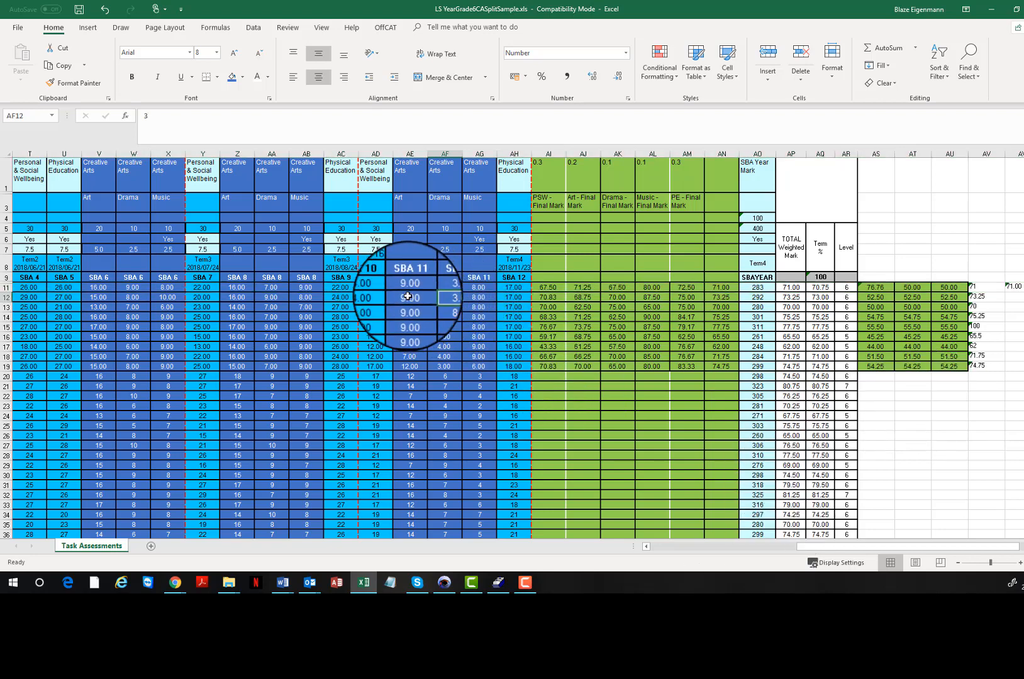
pyautogui.moveTo(408, 297); pyautogui.dragTo(471, 363)
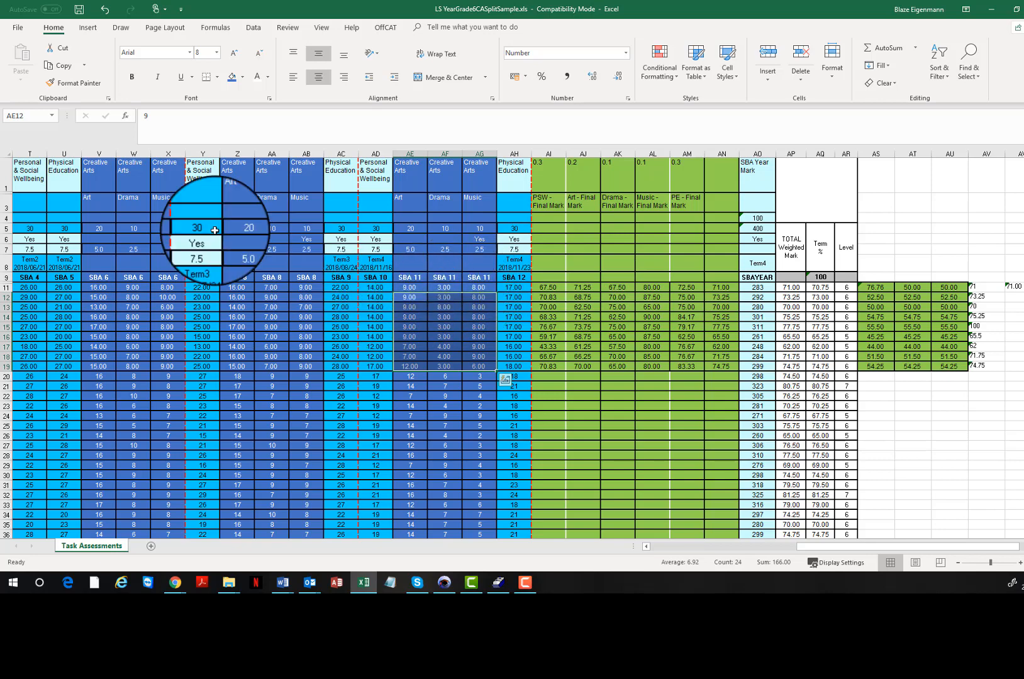
pyautogui.moveTo(95, 151); pyautogui.dragTo(179, 161)
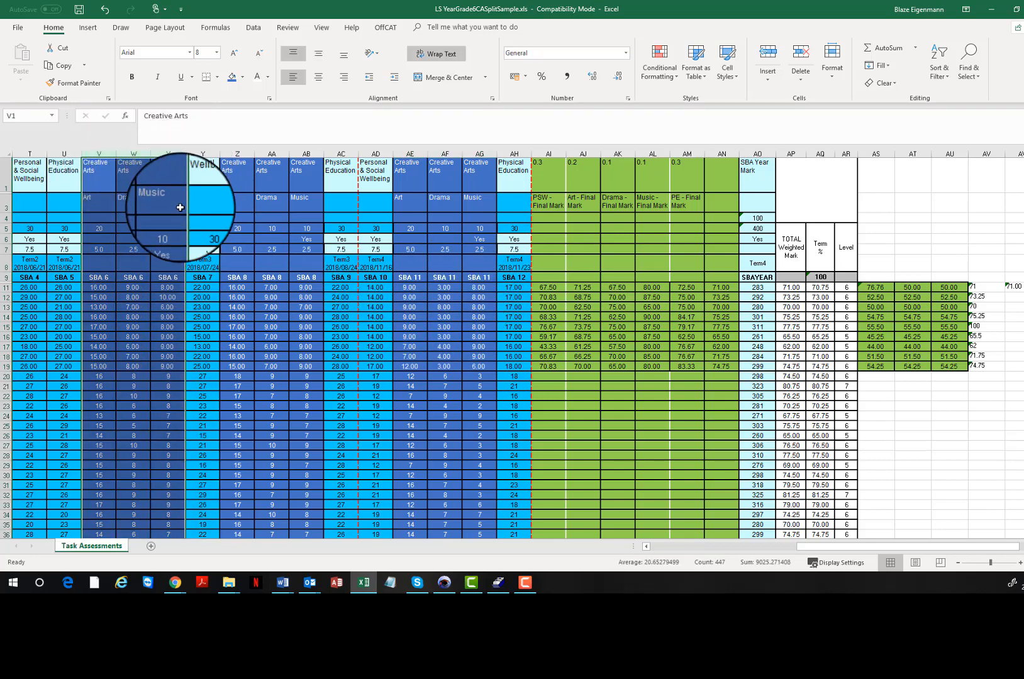
pyautogui.click(237, 151)
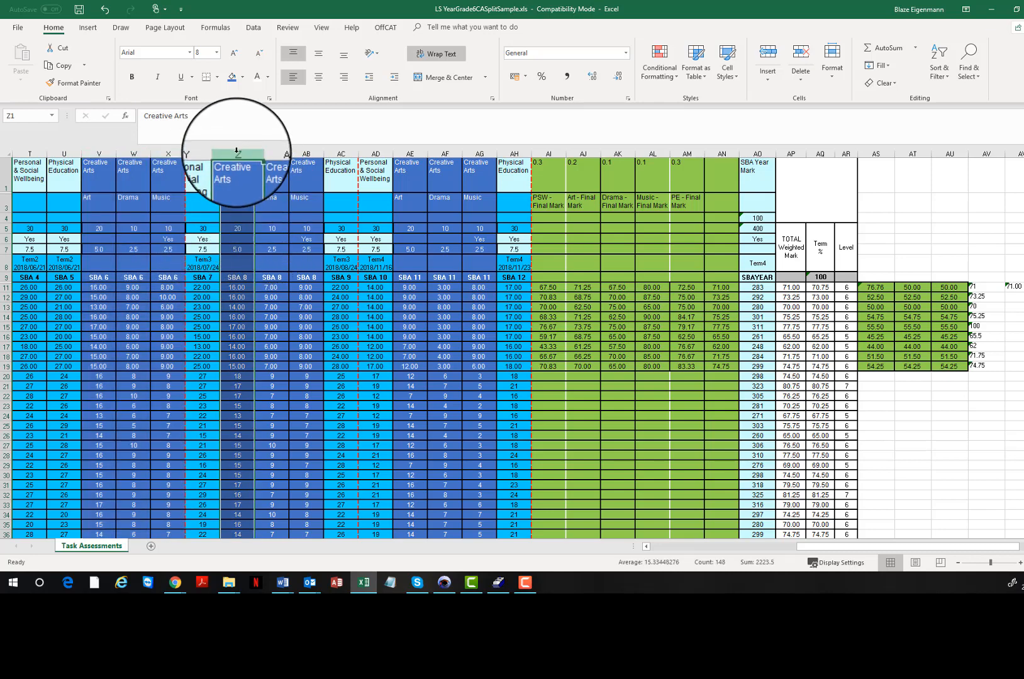
pyautogui.doubleClick(238, 176)
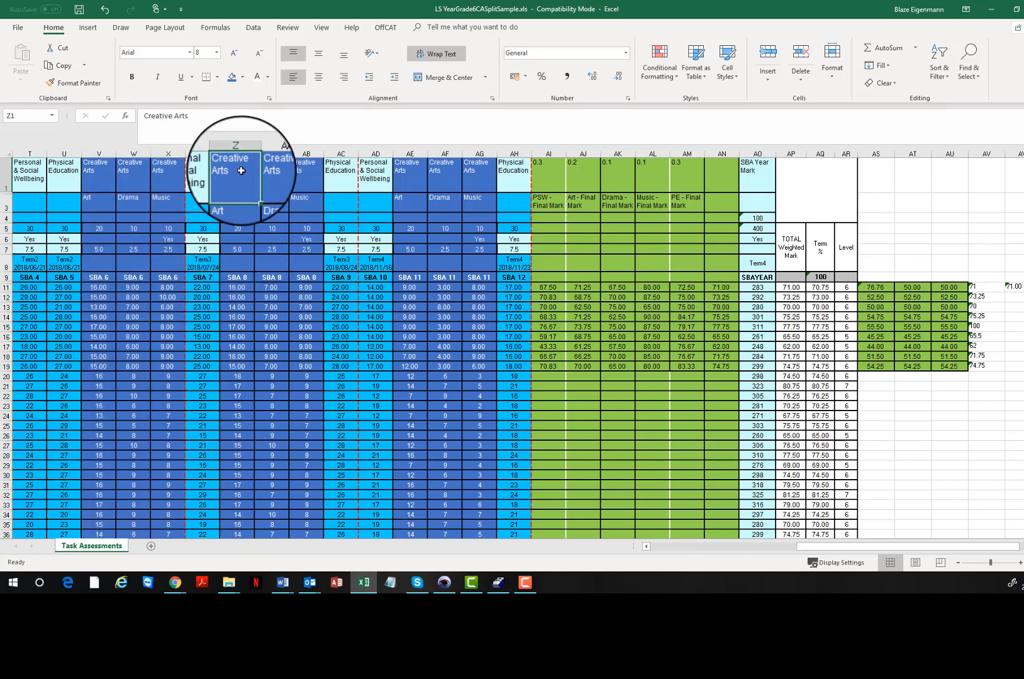
pyautogui.click(282, 177)
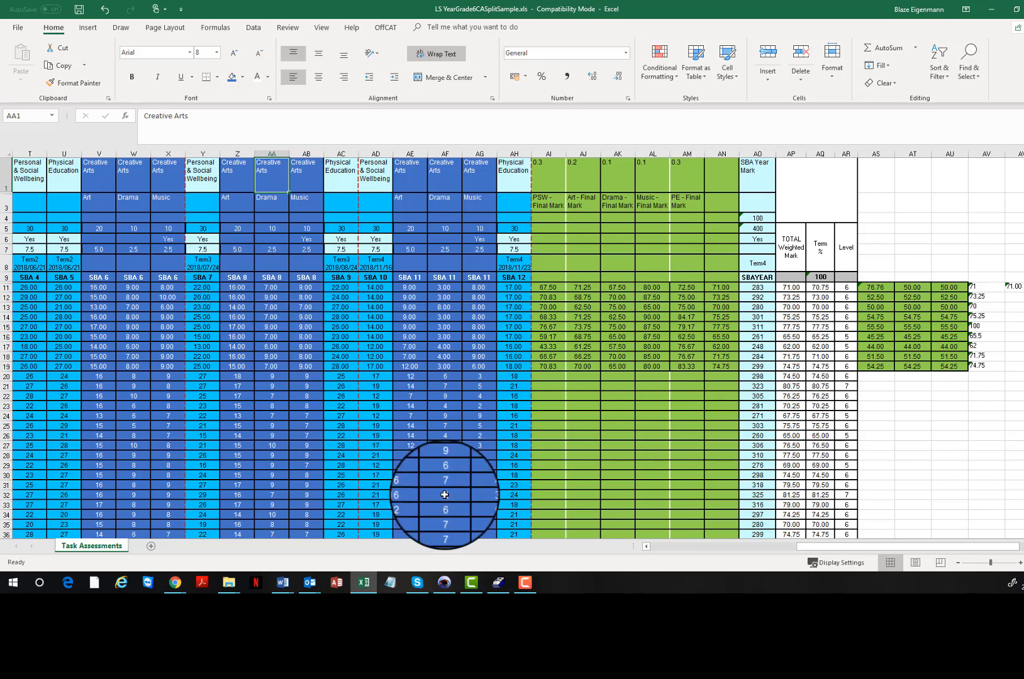
# Step: Switch to FrontOFFICE to view the ART term marks in RD1 to RD3, and return to the Excel marksheet
pyautogui.moveTo(447, 587)
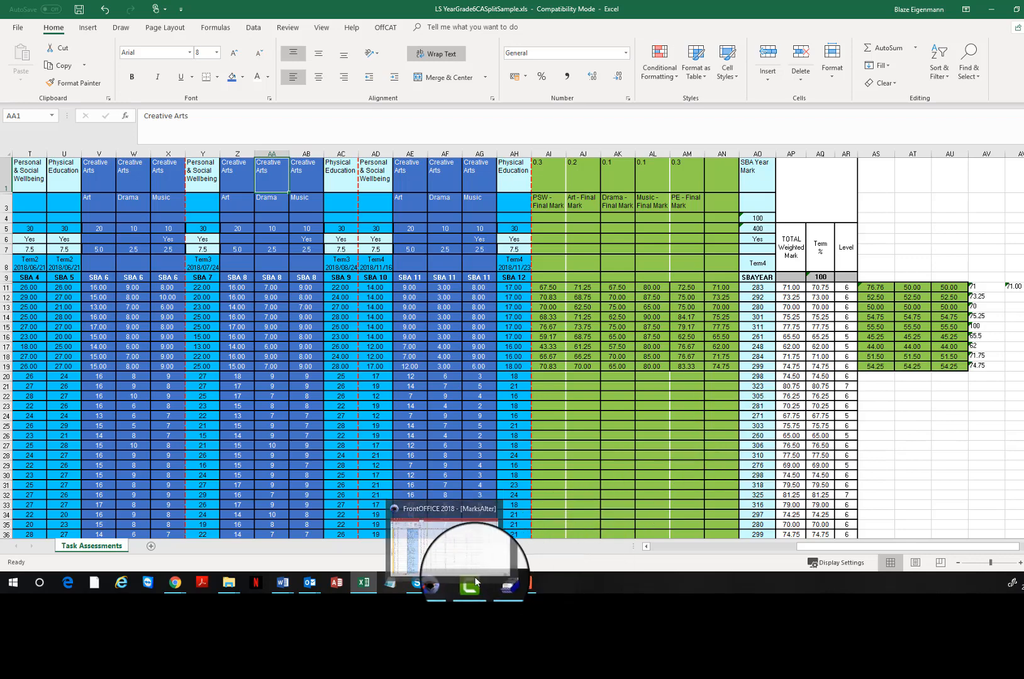
pyautogui.moveTo(499, 580)
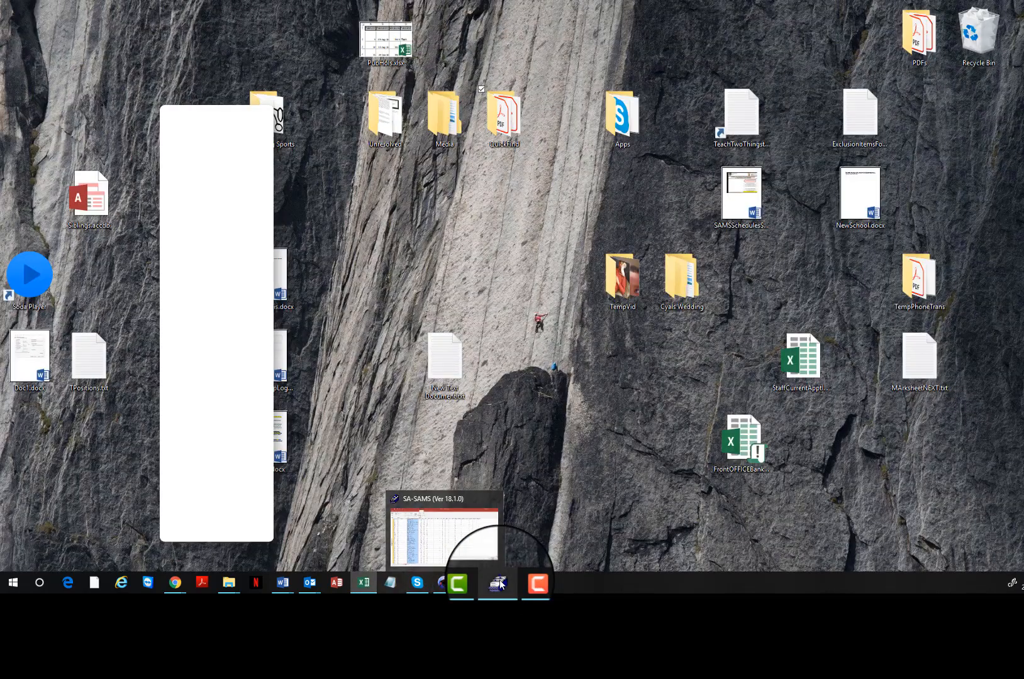
pyautogui.click(444, 582)
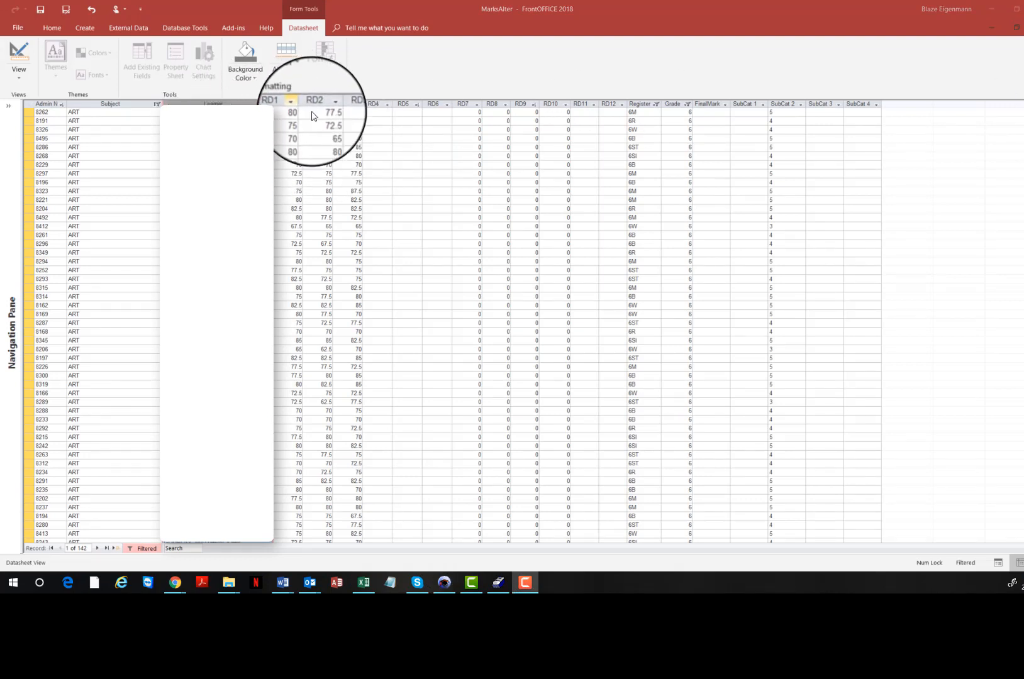
pyautogui.click(363, 582)
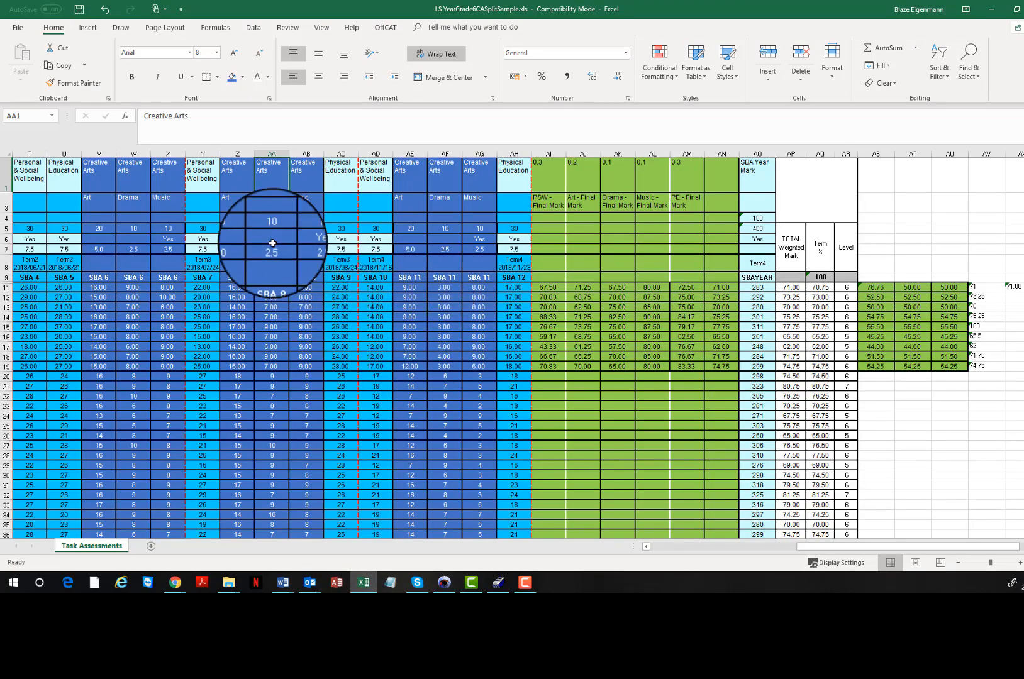
# Step: Copy the Art final marks from AJ11:AJ19 in Excel and paste them into RD4 of the ART records in FrontOFFICE
pyautogui.click(431, 296)
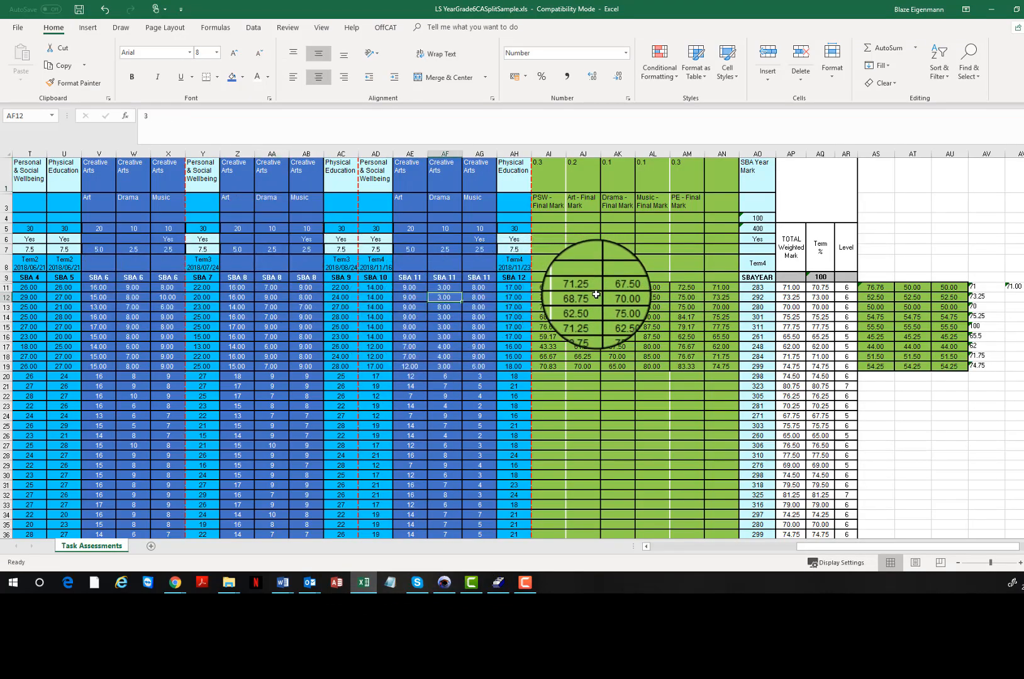
pyautogui.moveTo(582, 287); pyautogui.dragTo(584, 367)
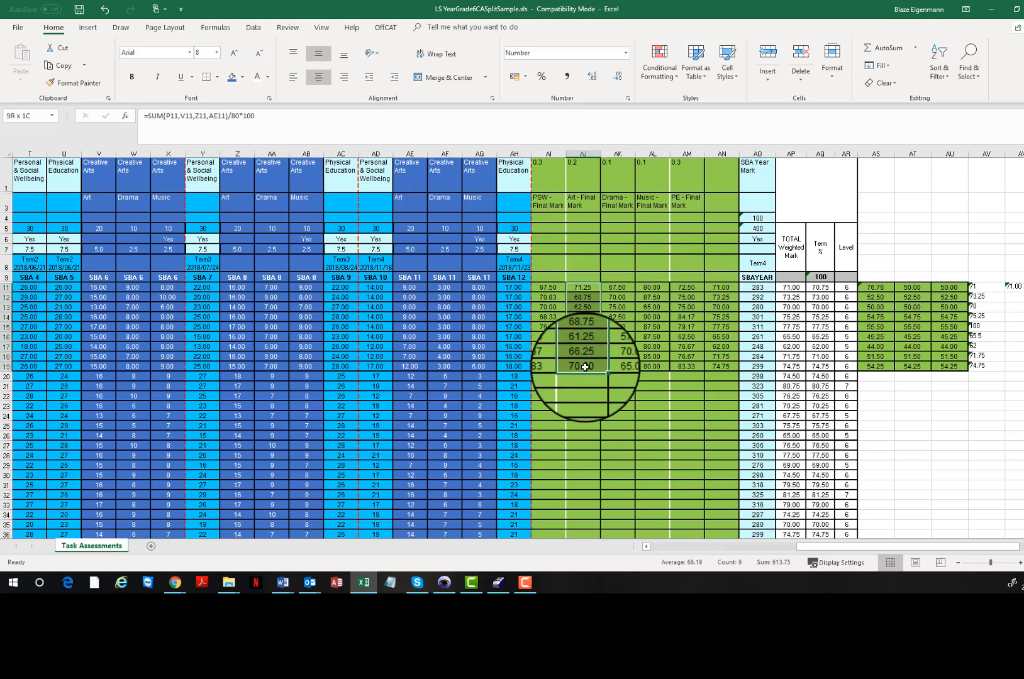
pyautogui.hotkey('ctrl', 'c')
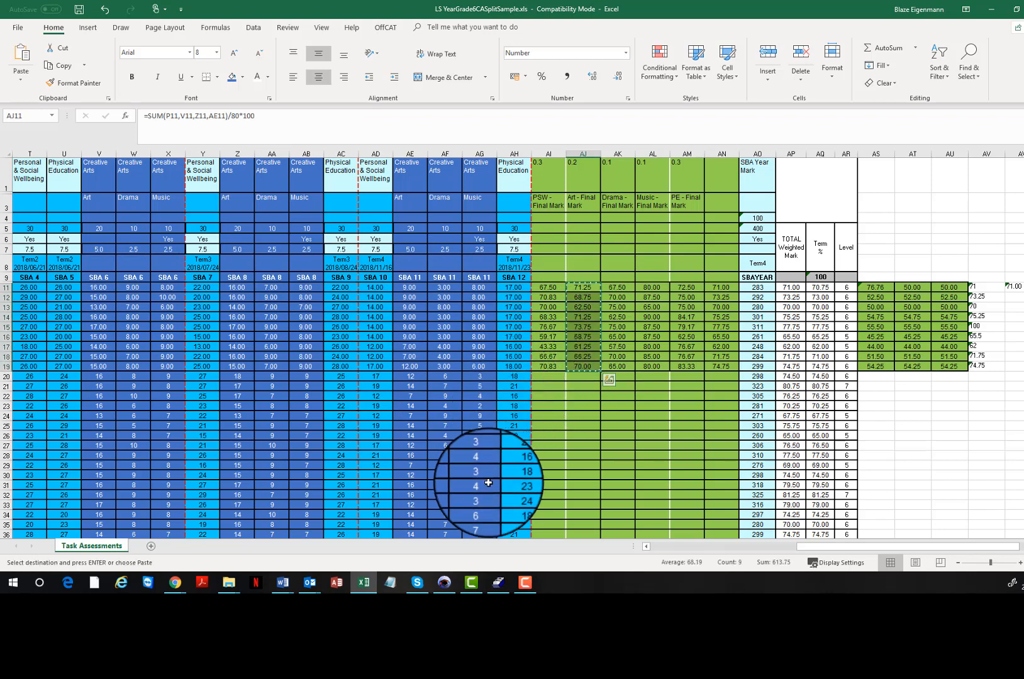
pyautogui.click(444, 584)
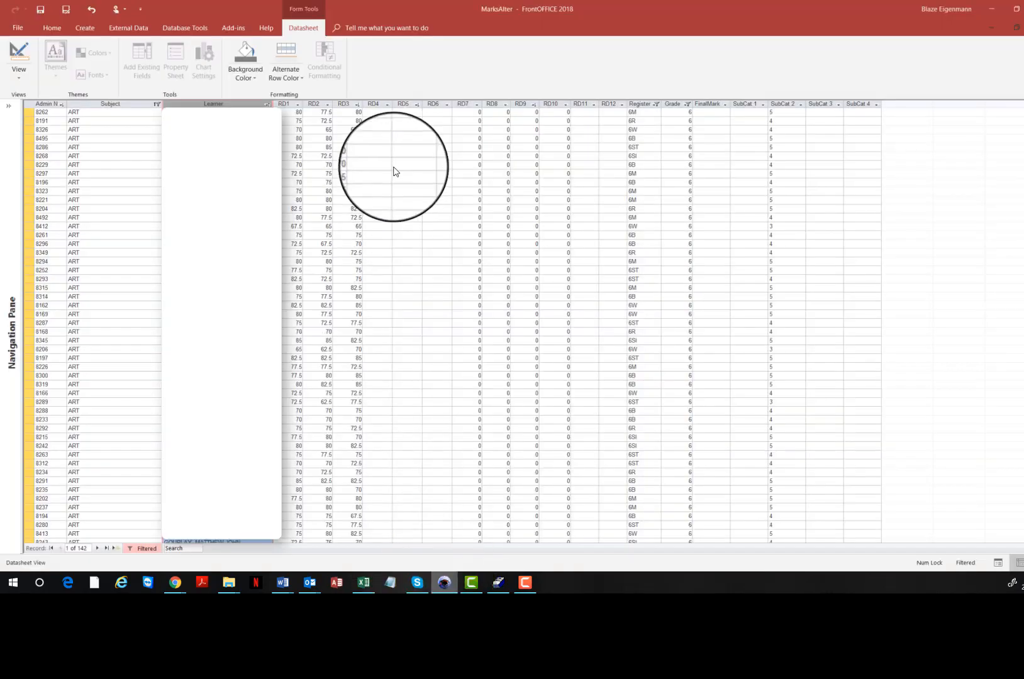
pyautogui.rightClick(379, 102)
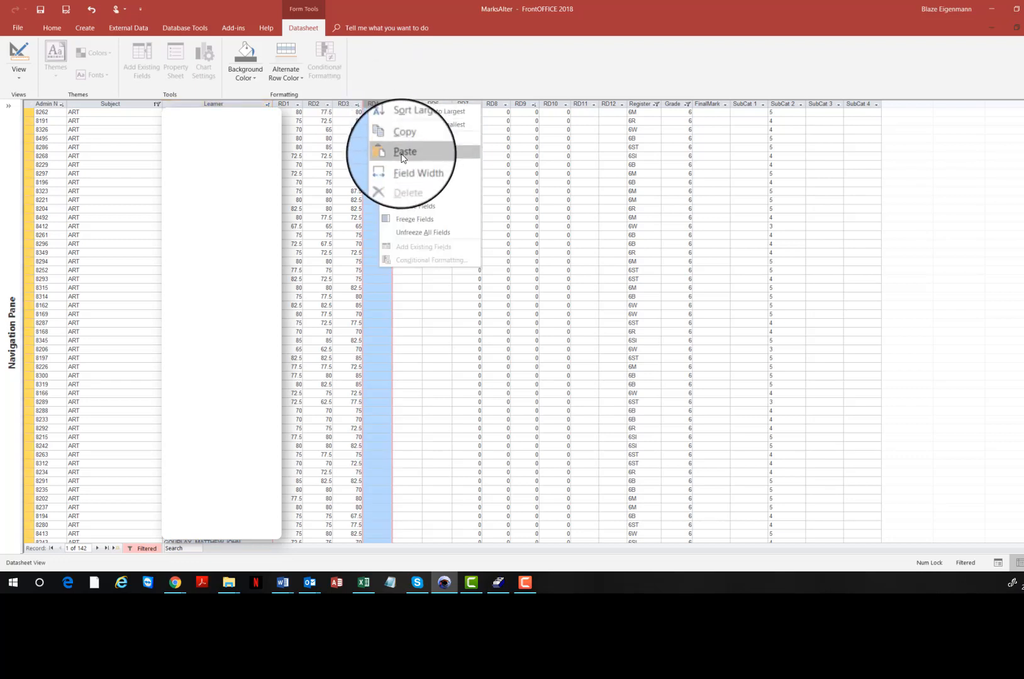
pyautogui.click(402, 153)
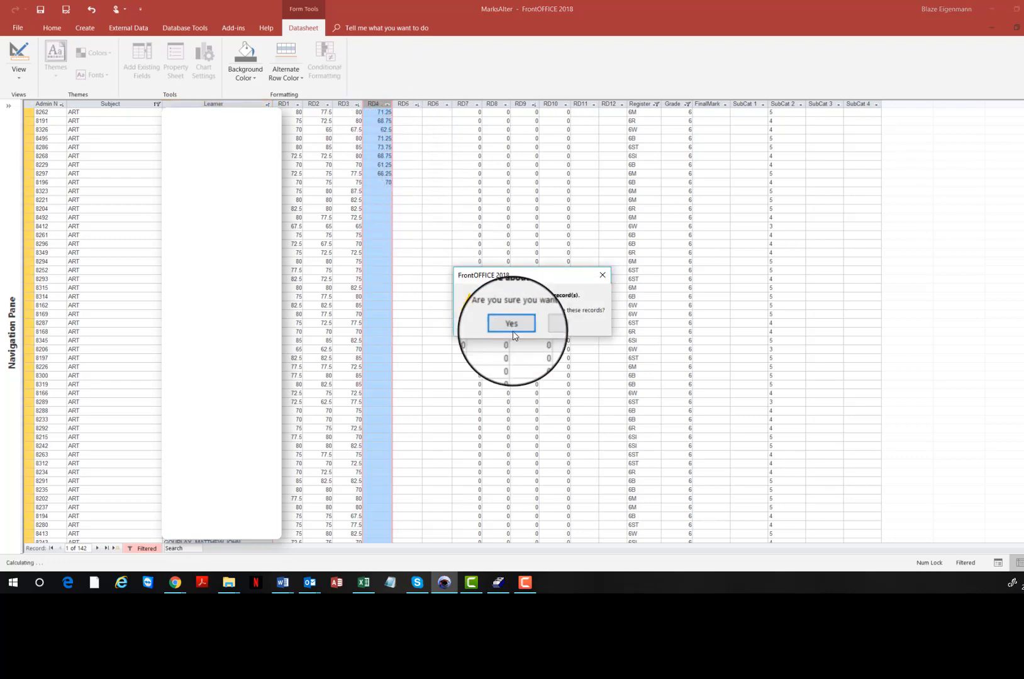
pyautogui.click(514, 323)
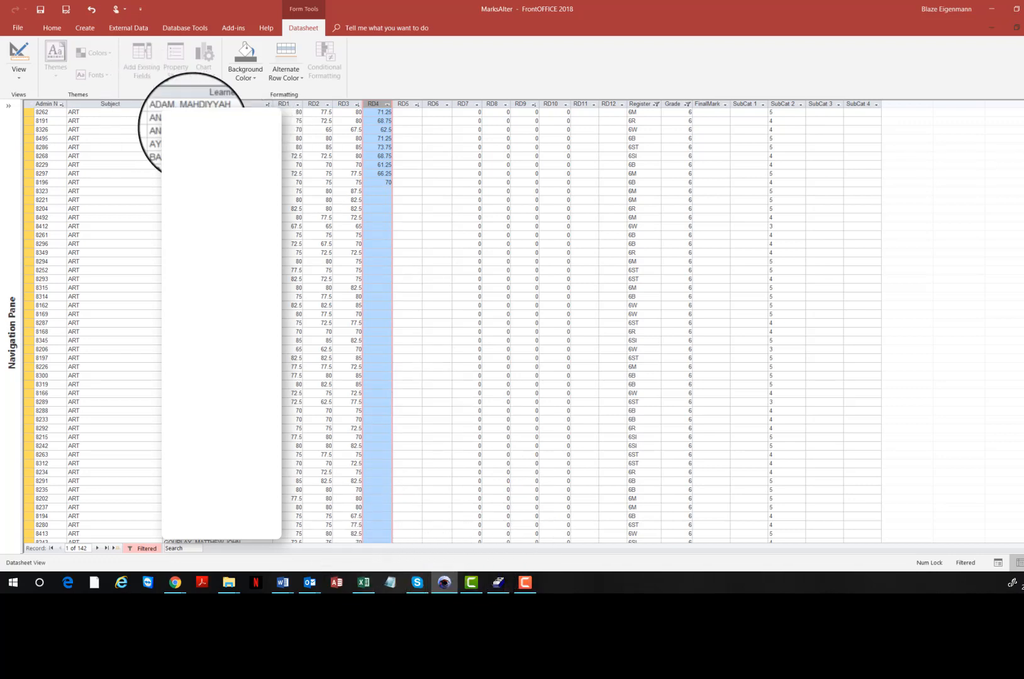
# Step: Filter the Subject column to DRAMA in the FrontOFFICE marks datasheet
pyautogui.click(361, 586)
pyautogui.click(361, 585)
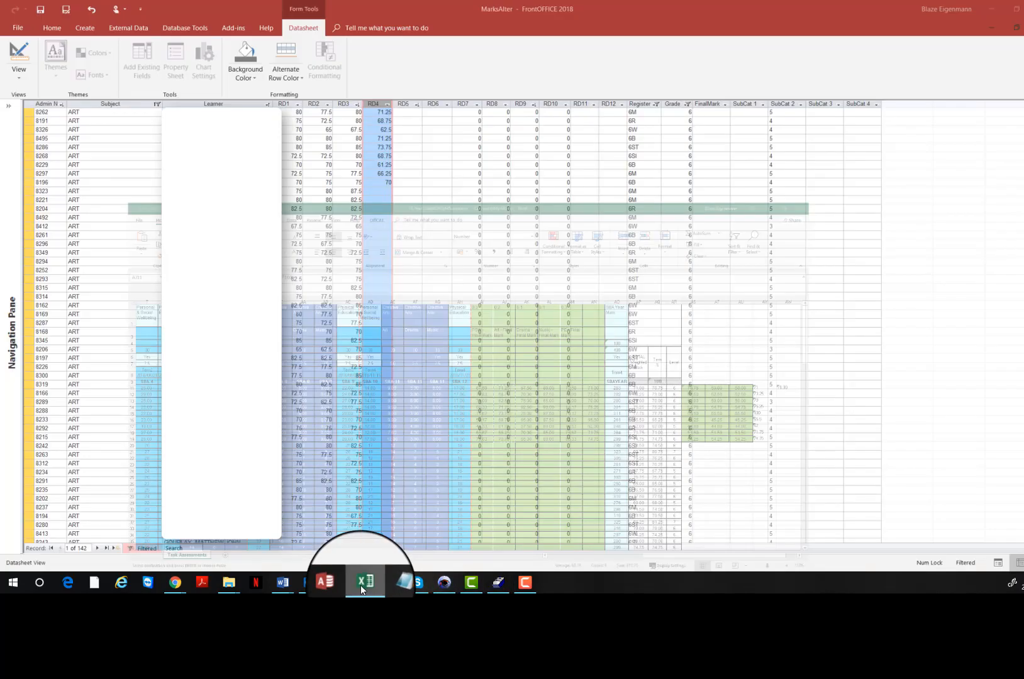
pyautogui.click(156, 105)
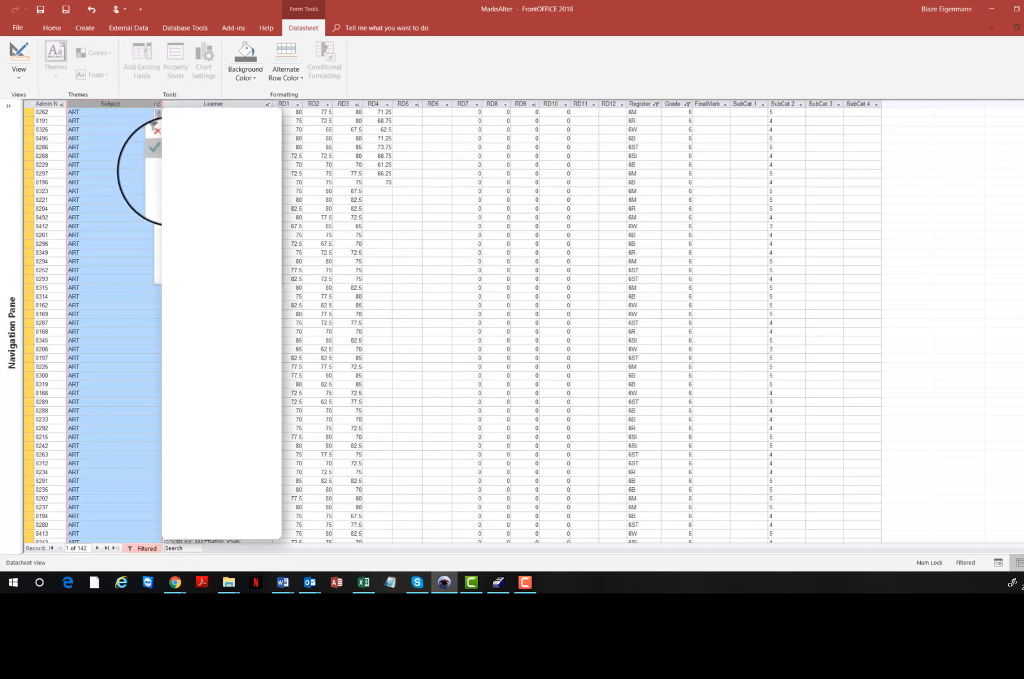
pyautogui.scroll(-2, 176, 205)
pyautogui.scroll(2, 177, 205)
pyautogui.click(175, 193)
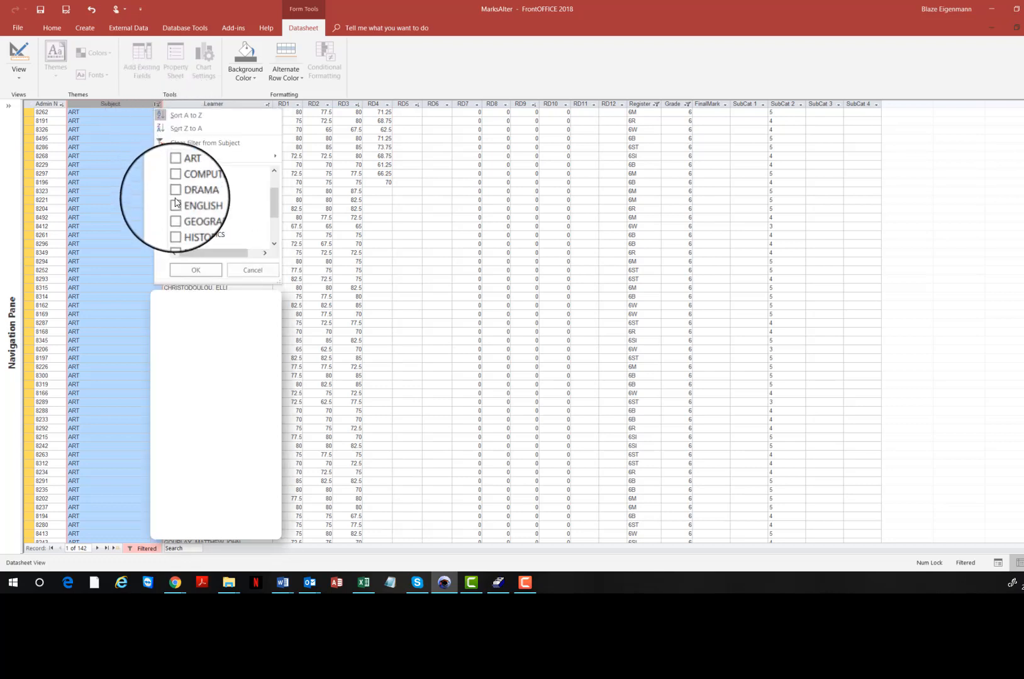
pyautogui.click(194, 272)
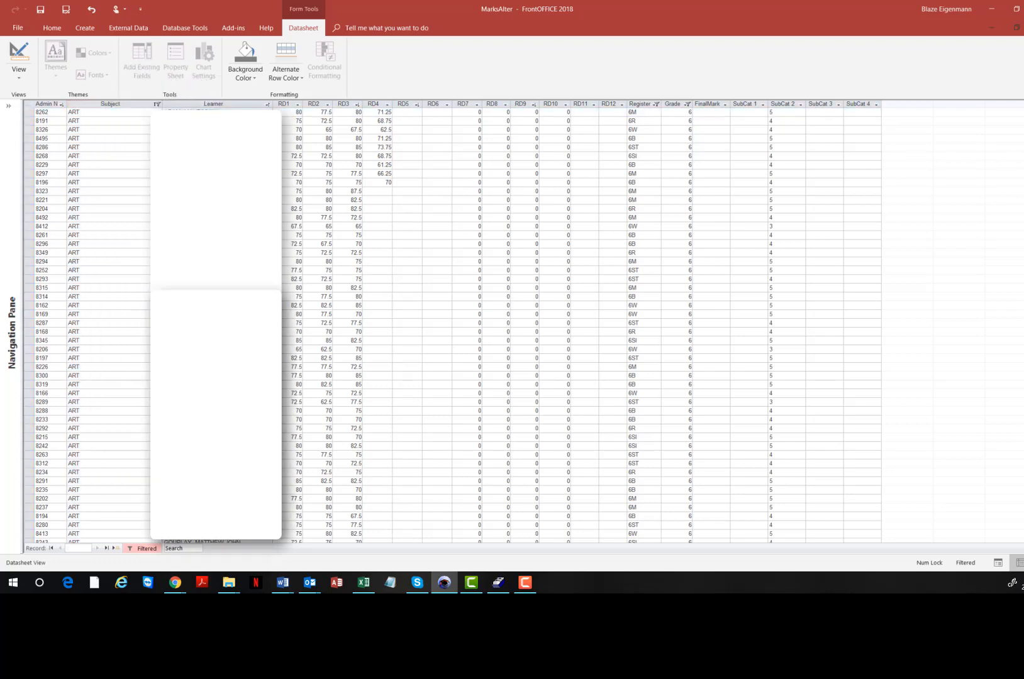
# Step: Copy the Drama final marks from AK11:AK19 in Excel and paste them into RD4 of the DRAMA records in FrontOFFICE
pyautogui.click(367, 585)
pyautogui.moveTo(617, 287); pyautogui.dragTo(620, 369)
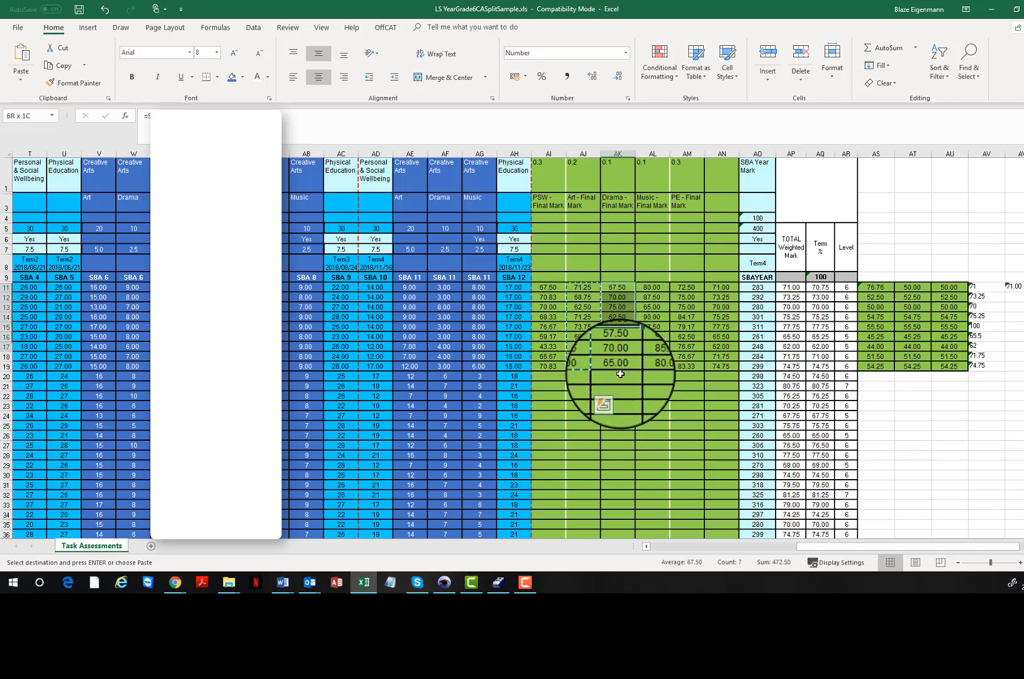
pyautogui.hotkey('ctrl', 'c')
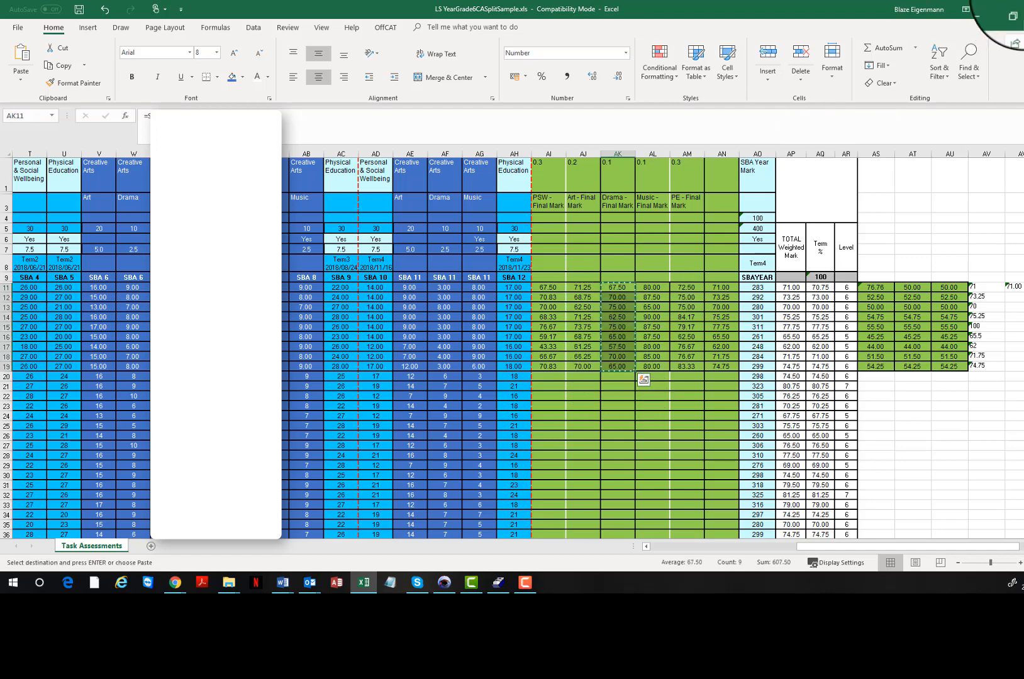
pyautogui.click(996, 9)
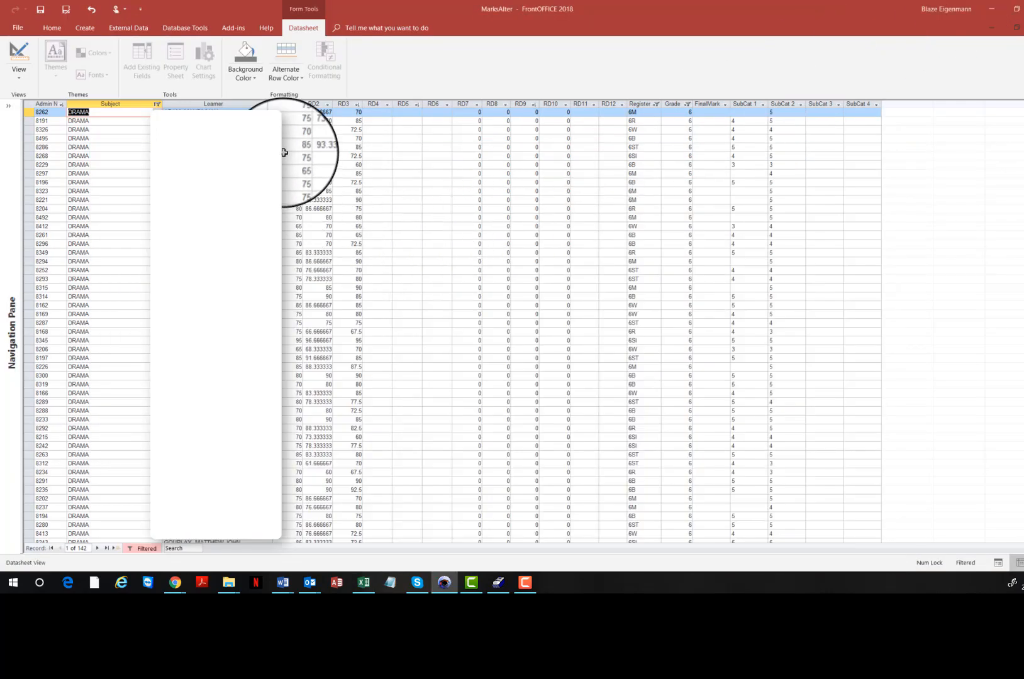
pyautogui.rightClick(376, 105)
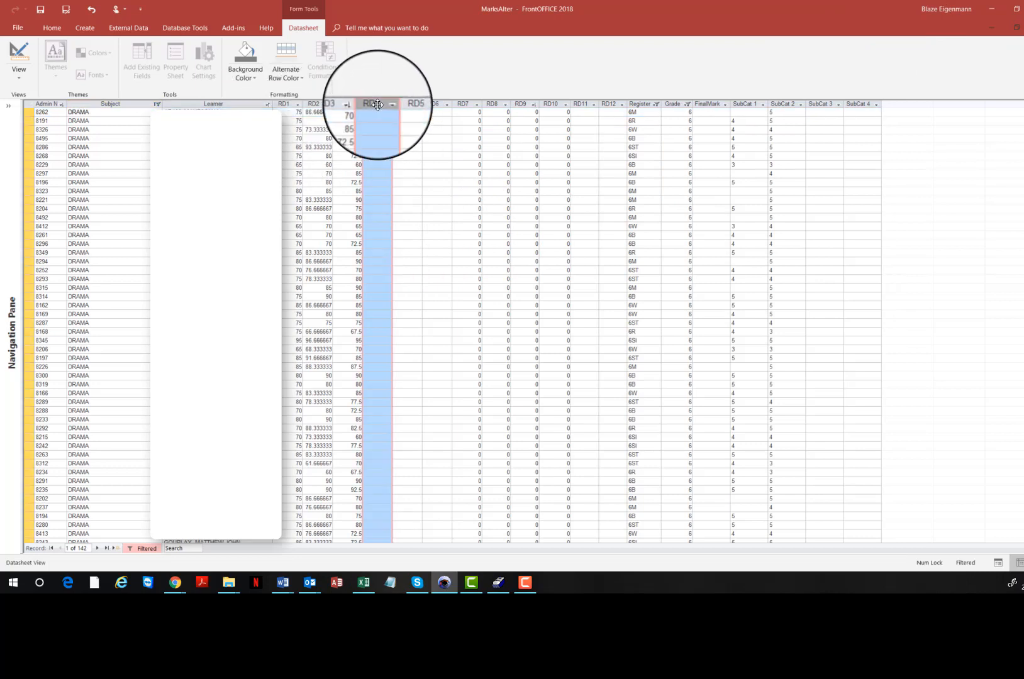
pyautogui.click(395, 156)
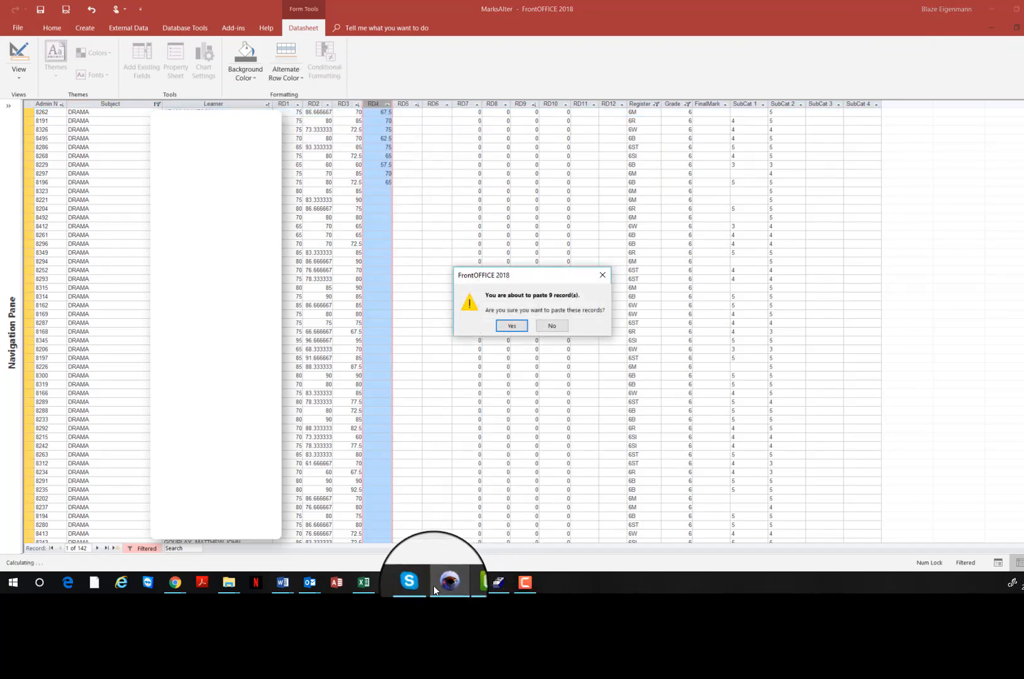
pyautogui.click(513, 326)
# Step: Copy the Music final marks from AL11:AL19 in Excel and paste them into RD4 of the FrontOFFICE records filtered to MUSIC
pyautogui.click(363, 582)
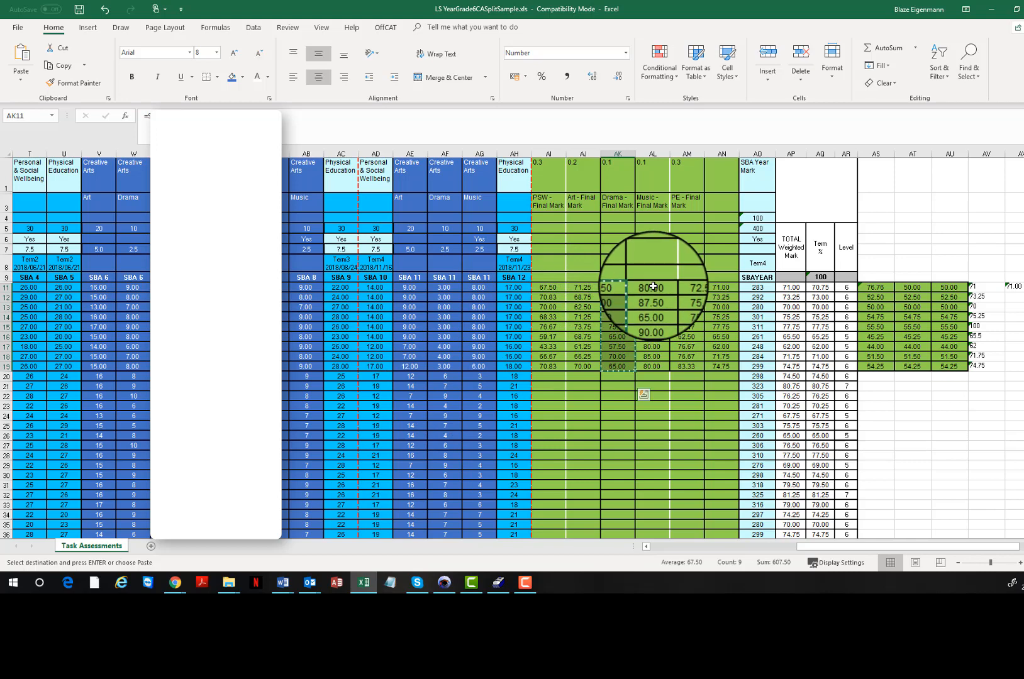
pyautogui.press('Right')
pyautogui.moveTo(655, 308); pyautogui.dragTo(653, 367)
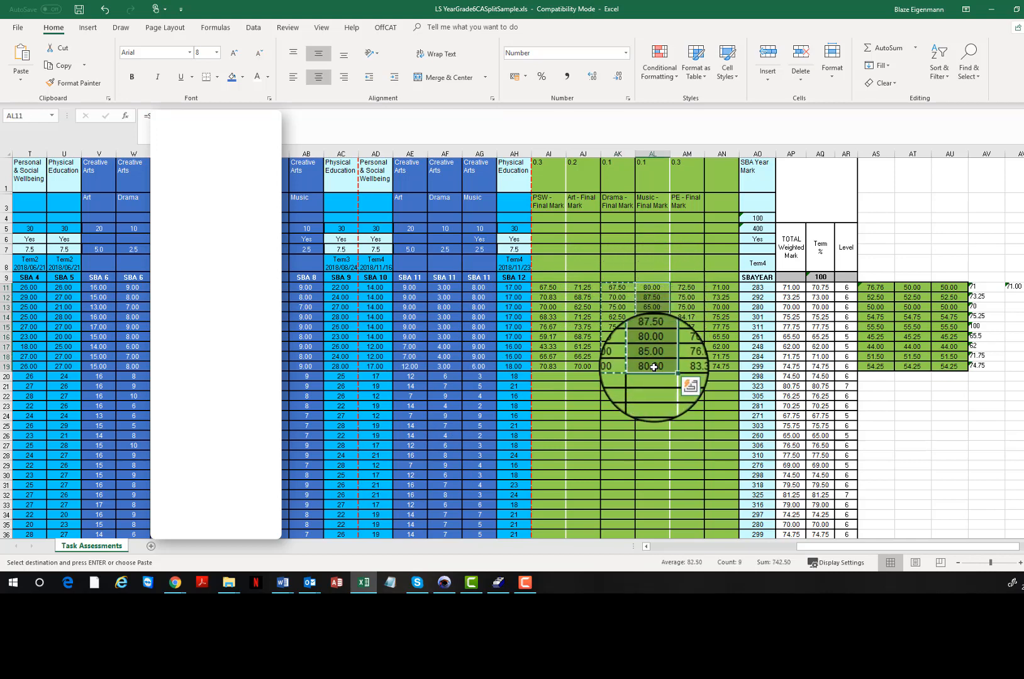
pyautogui.click(443, 582)
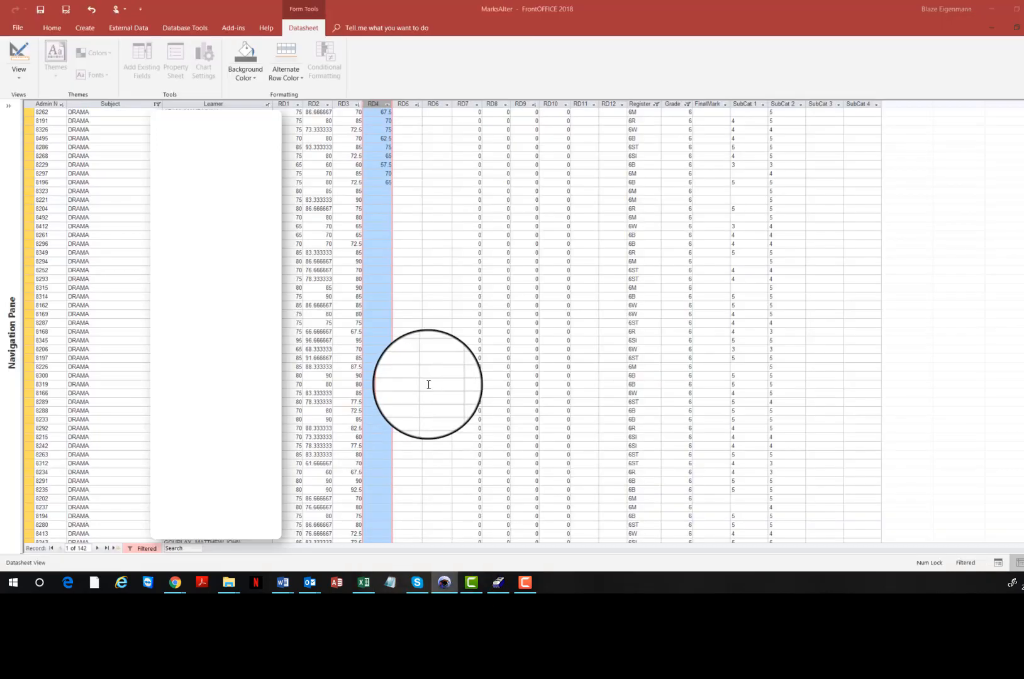
pyautogui.click(156, 104)
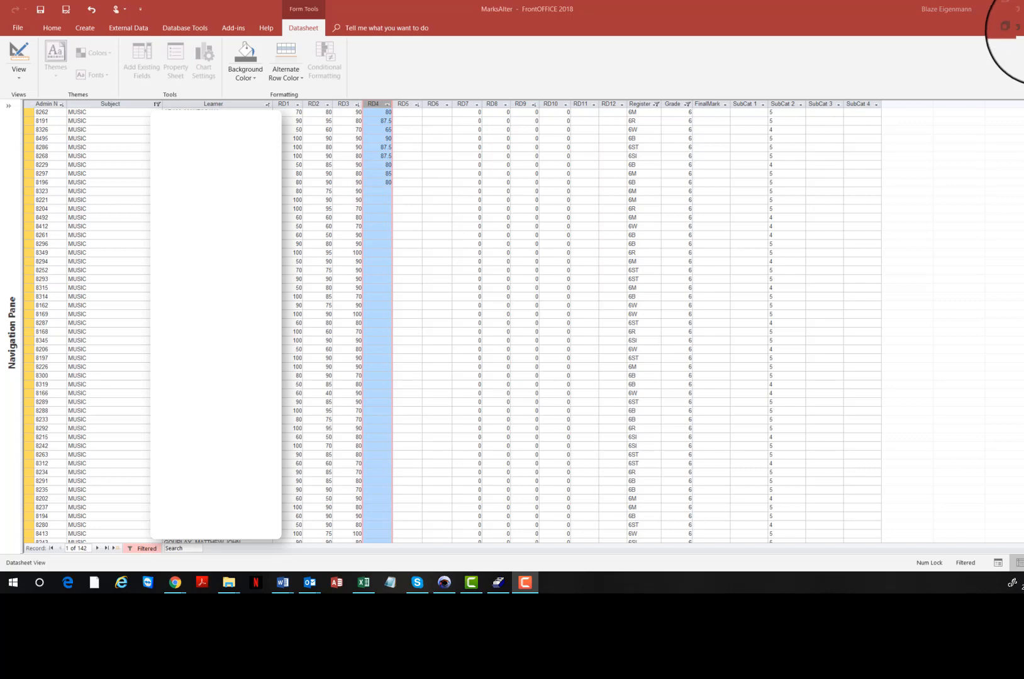
# Step: Return to the Excel marksheet and examine the Art, Drama and Music weightings in AJ1:AL1 and the weighted marks in AN11:AN19
pyautogui.click(363, 582)
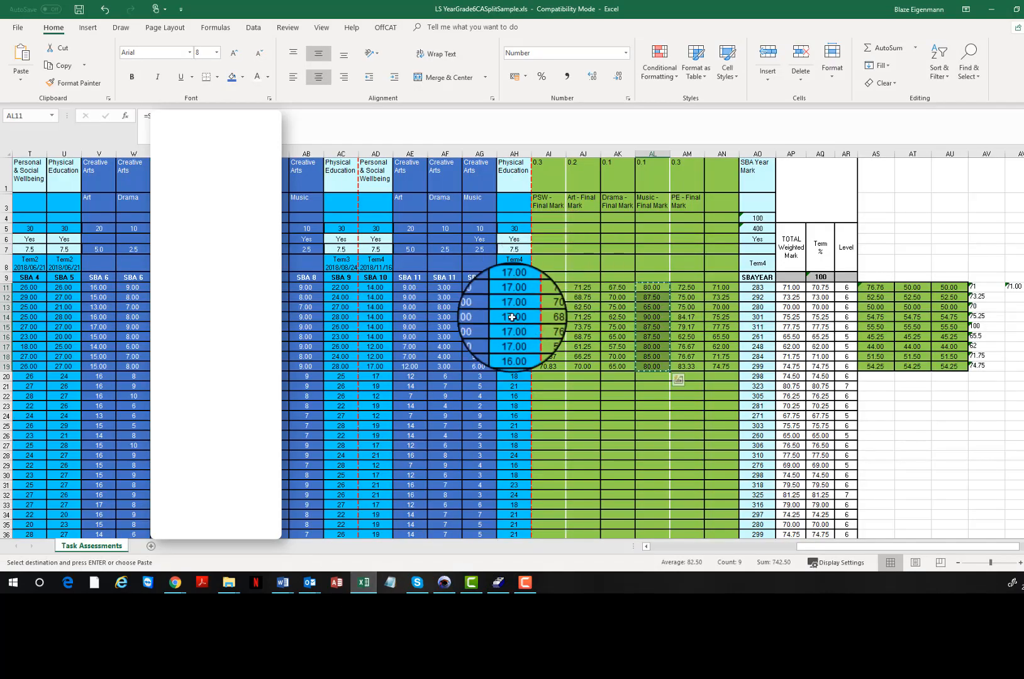
pyautogui.click(584, 297)
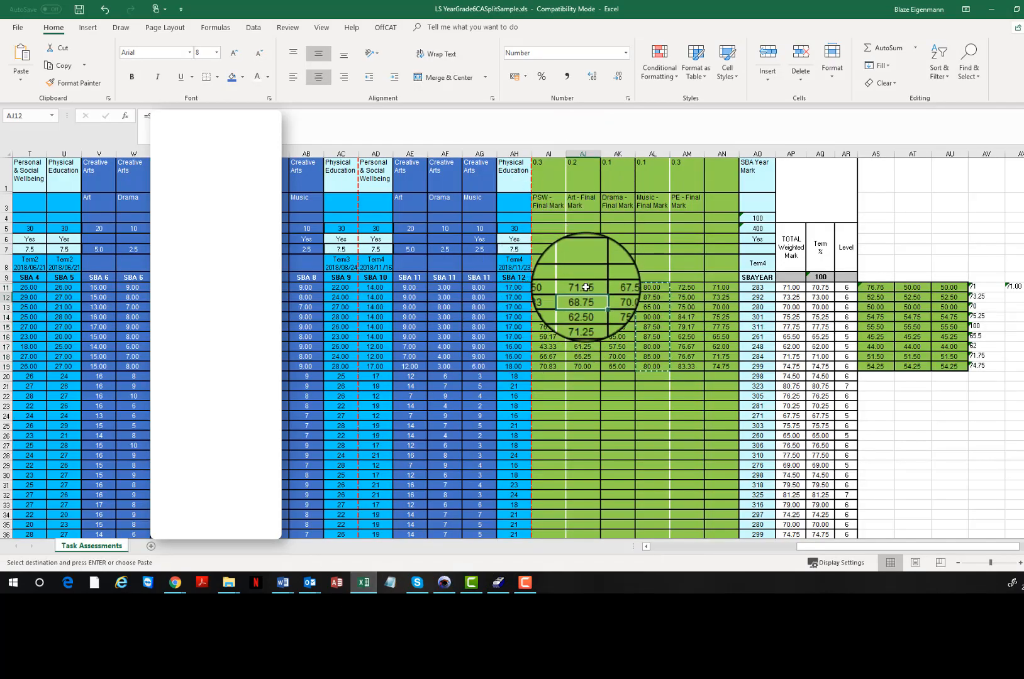
pyautogui.click(586, 171)
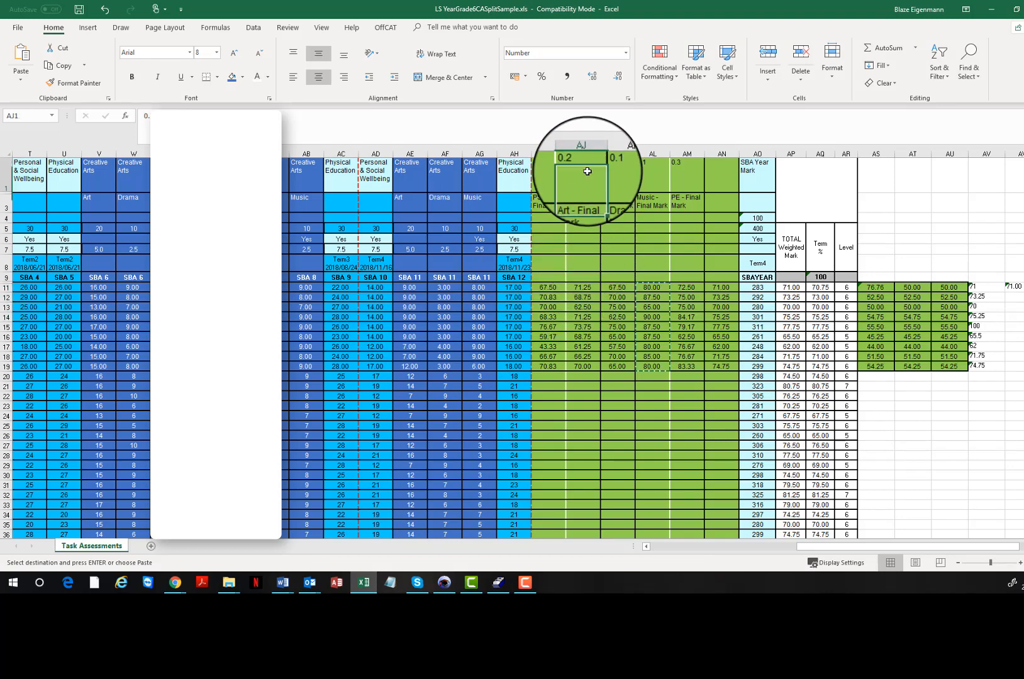
pyautogui.click(616, 173)
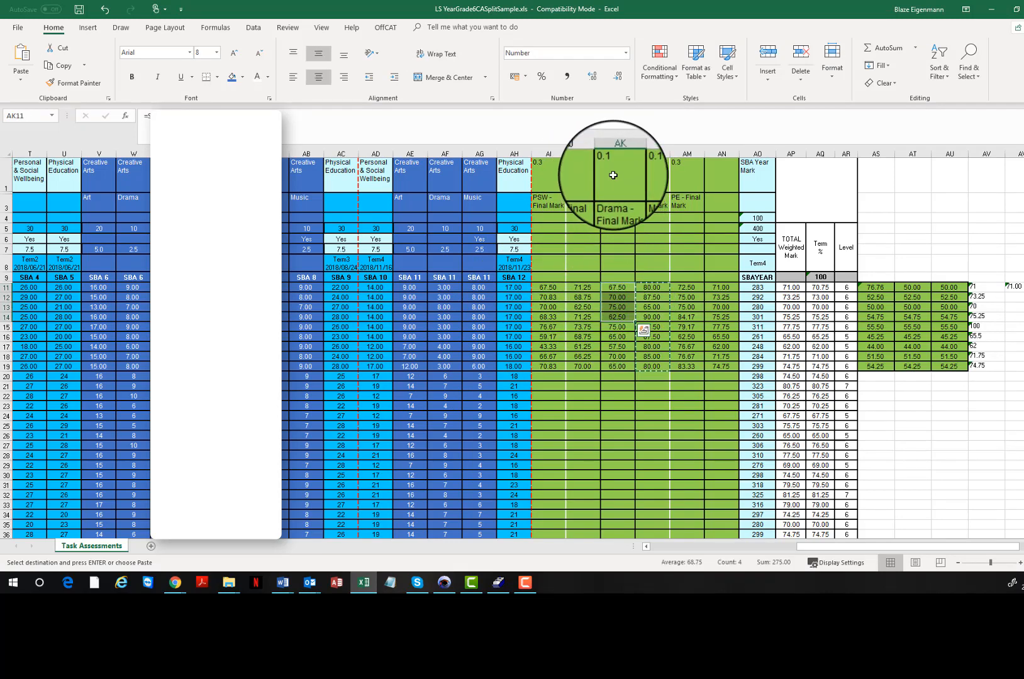
pyautogui.click(647, 176)
pyautogui.click(443, 583)
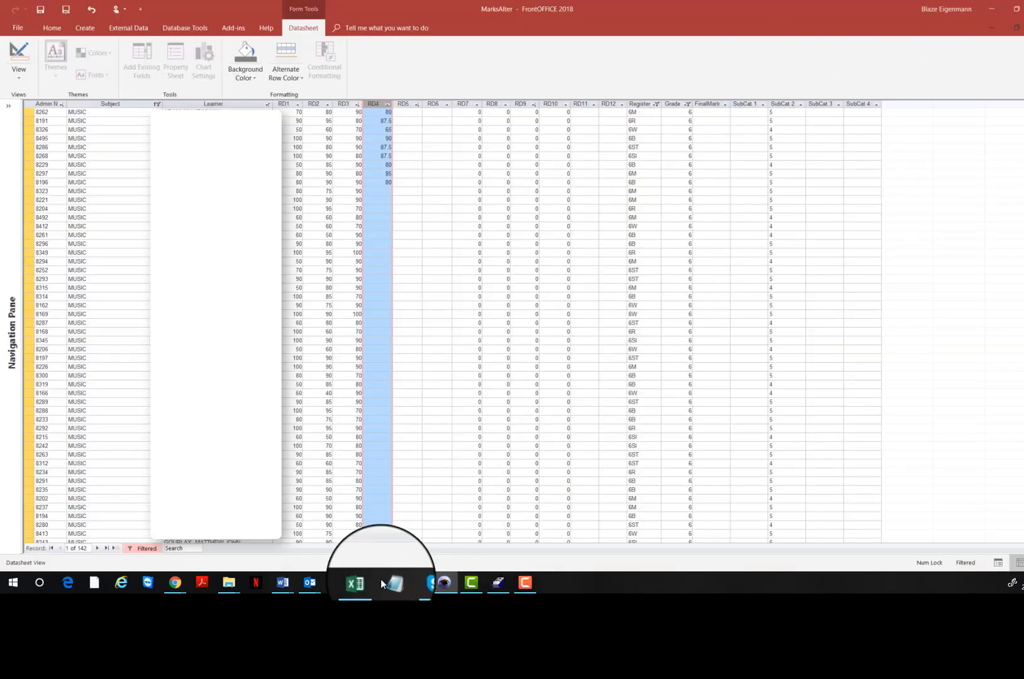
pyautogui.click(366, 584)
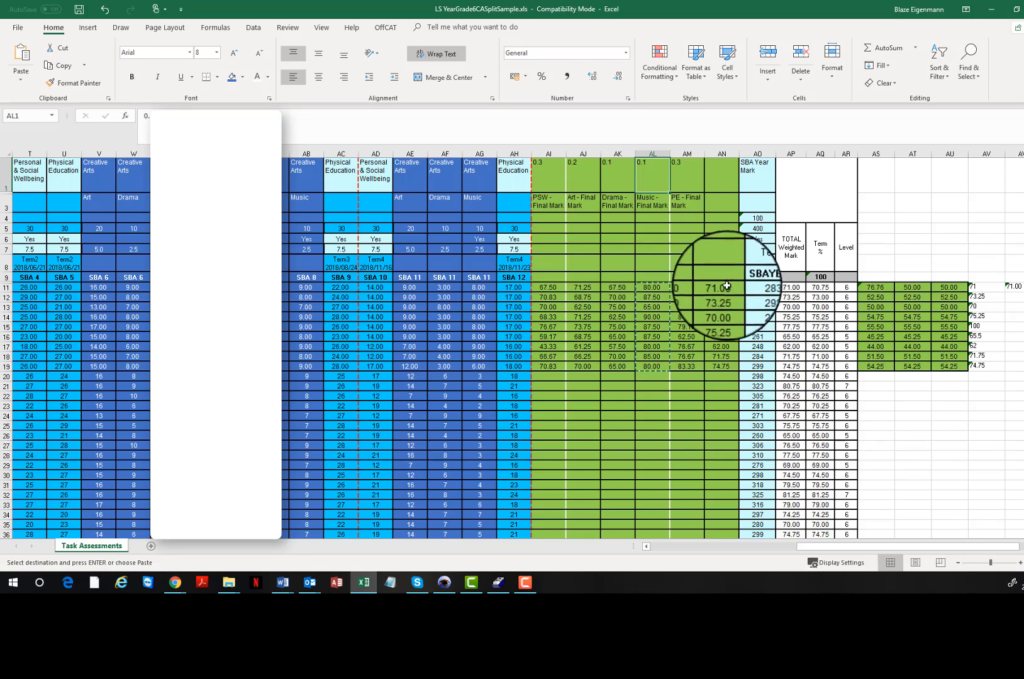
pyautogui.moveTo(721, 287); pyautogui.dragTo(721, 347)
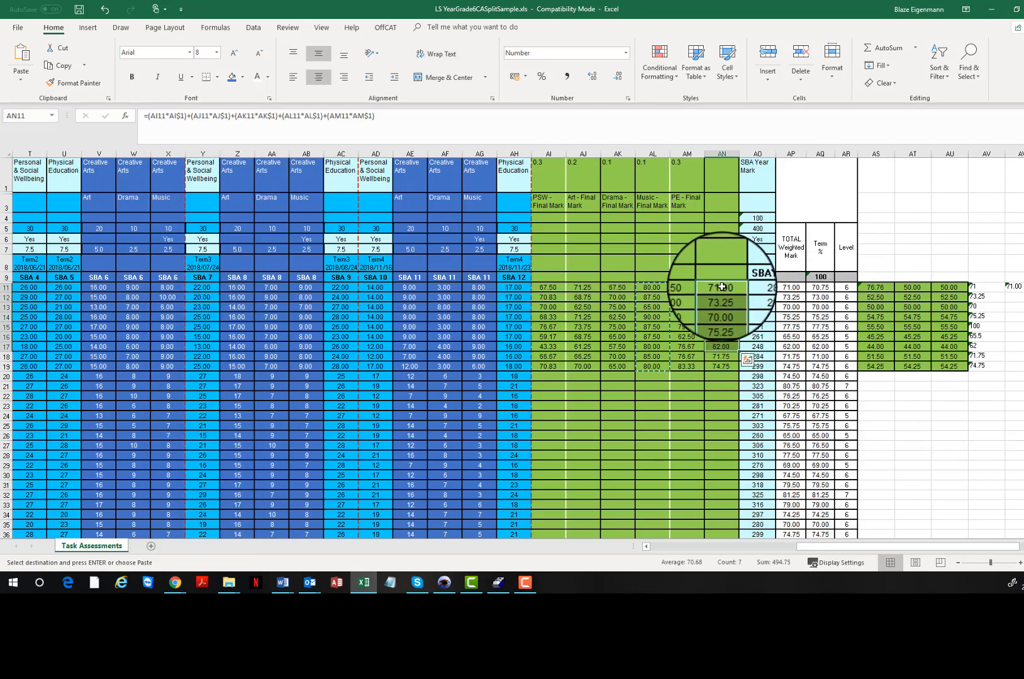
pyautogui.moveTo(723, 287); pyautogui.dragTo(723, 366)
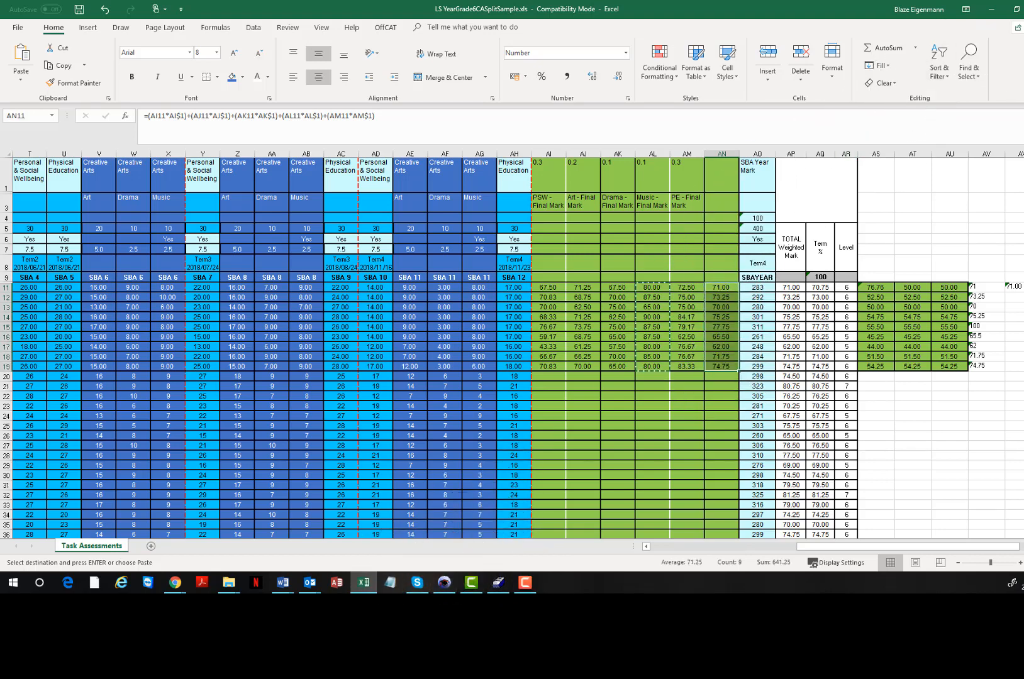
# Step: Switch to FrontOFFICE's Subjects table and examine the AggFactorPH2 weightings of Personal and Social Wellbeing, Physical Education, Art, Music and Drama
pyautogui.hotkey('alt', 'Tab')
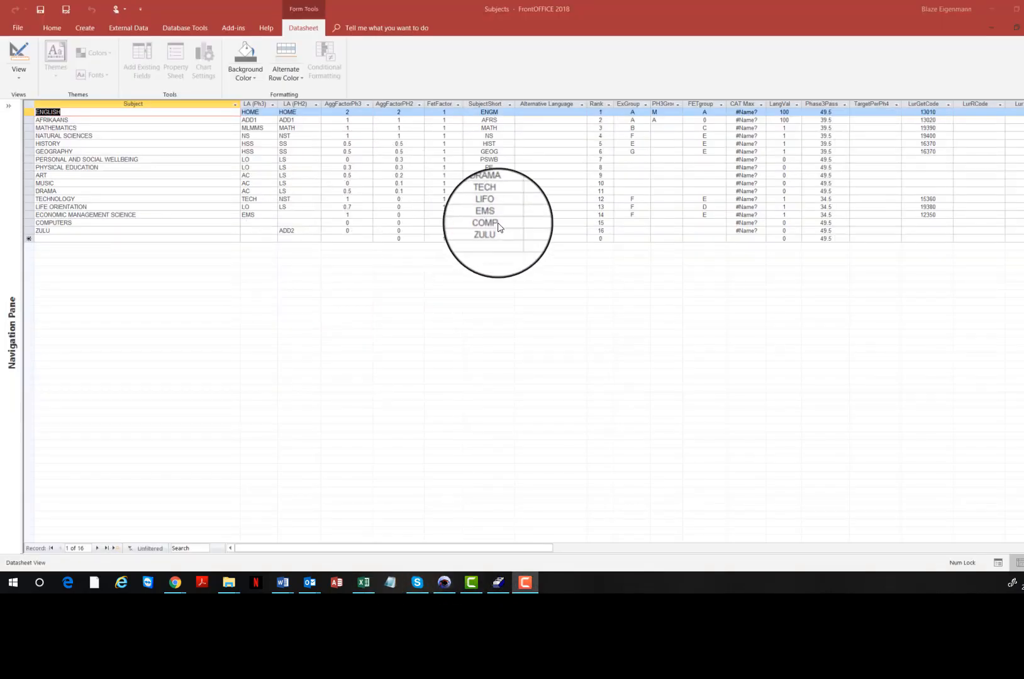
pyautogui.click(411, 164)
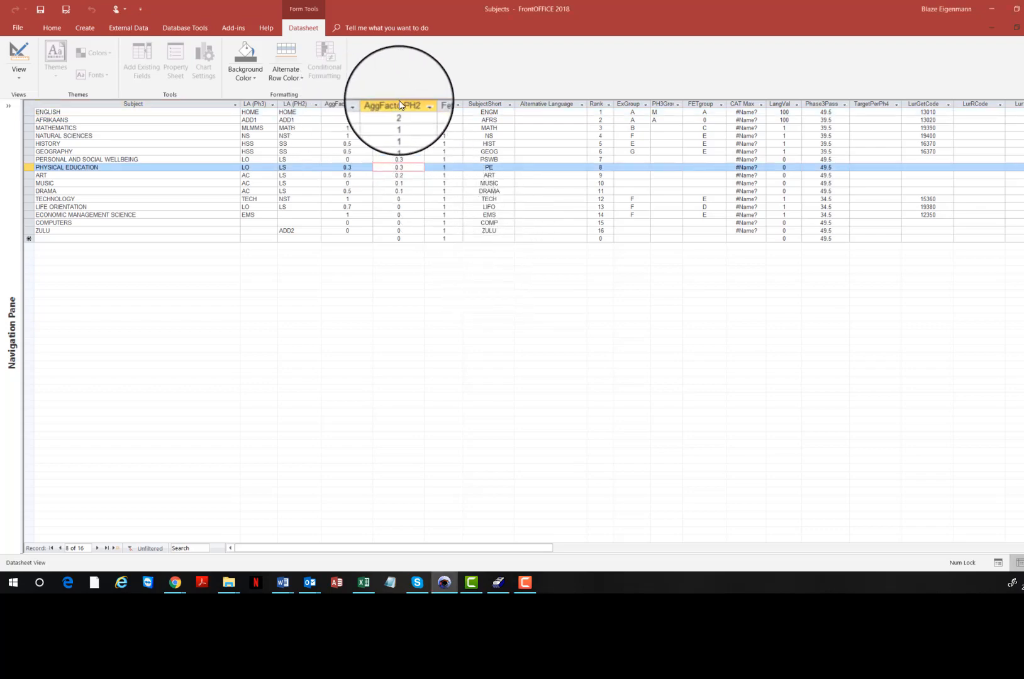
pyautogui.click(402, 105)
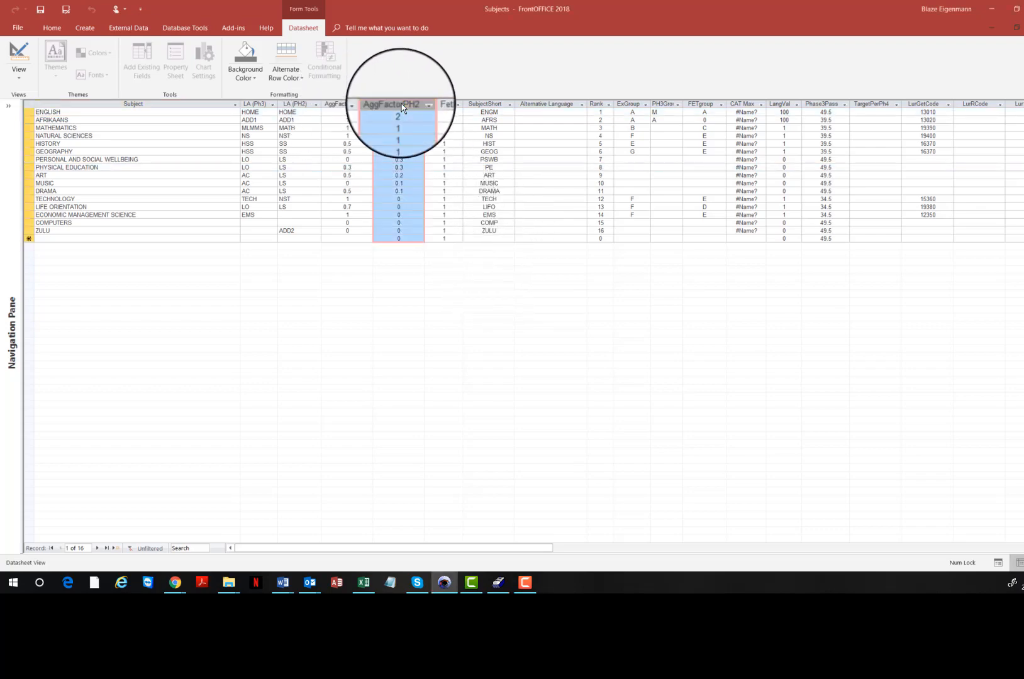
pyautogui.click(409, 167)
pyautogui.click(410, 104)
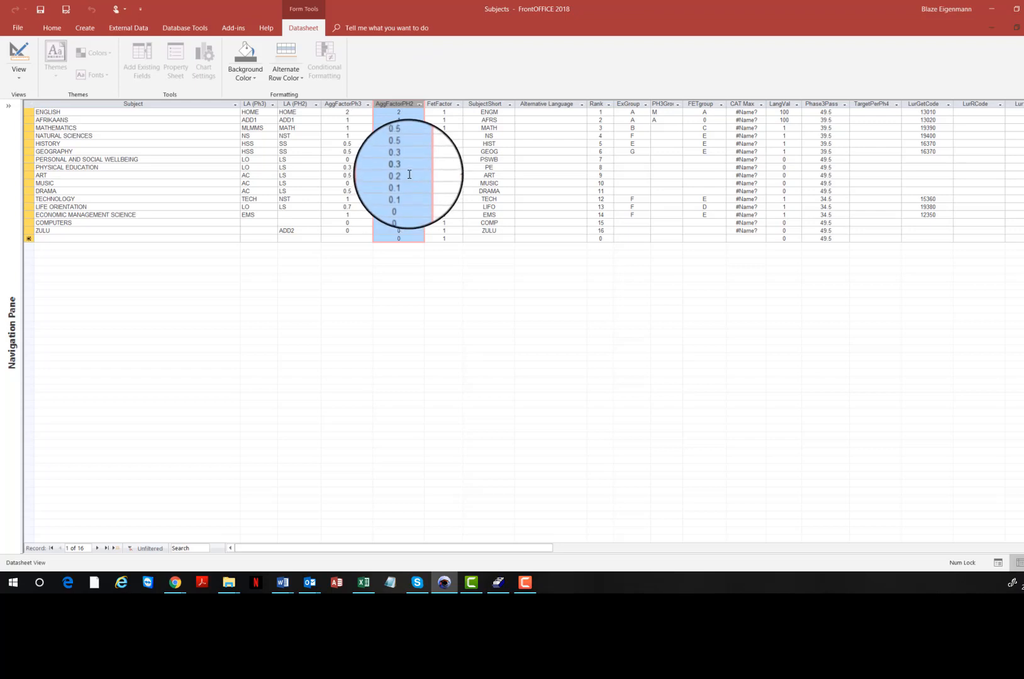
pyautogui.click(406, 175)
pyautogui.press('Down')
pyautogui.press('Down')
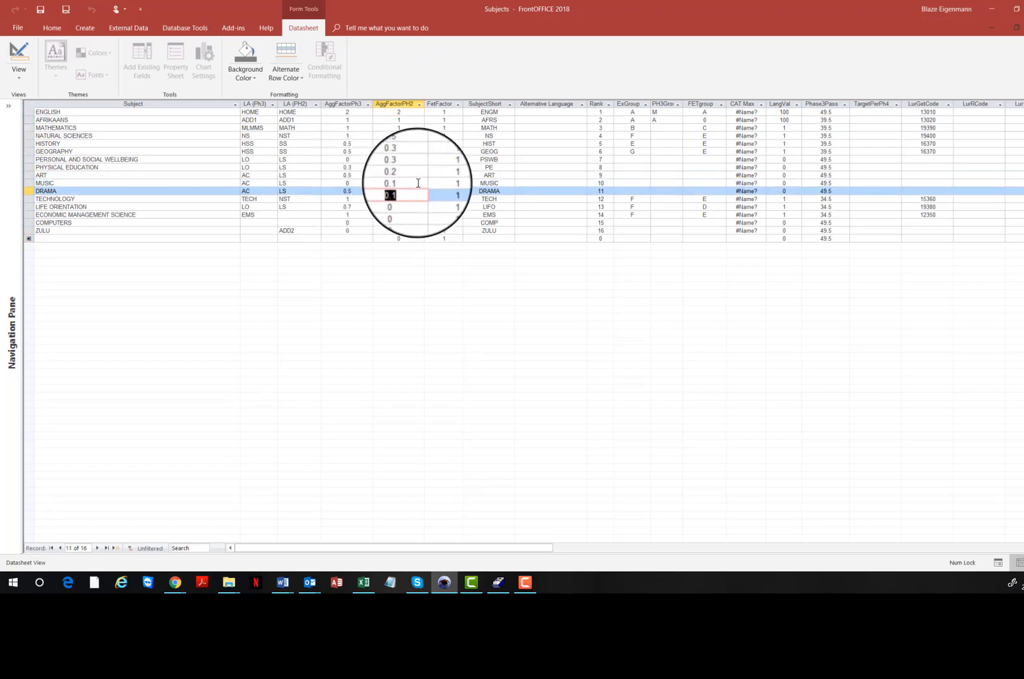
pyautogui.click(413, 170)
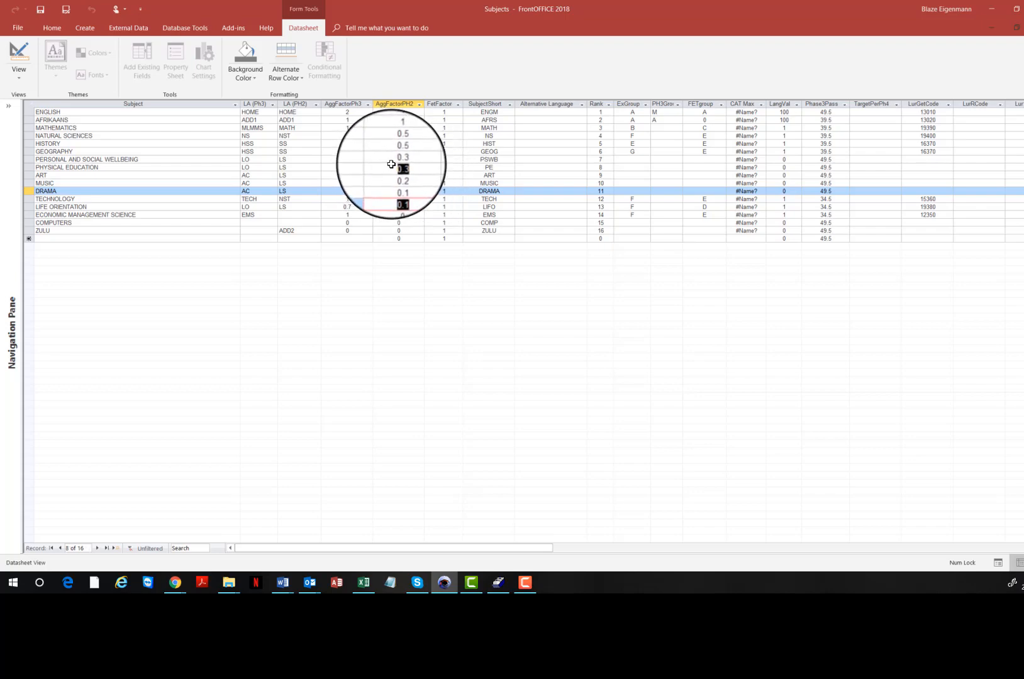
pyautogui.click(412, 160)
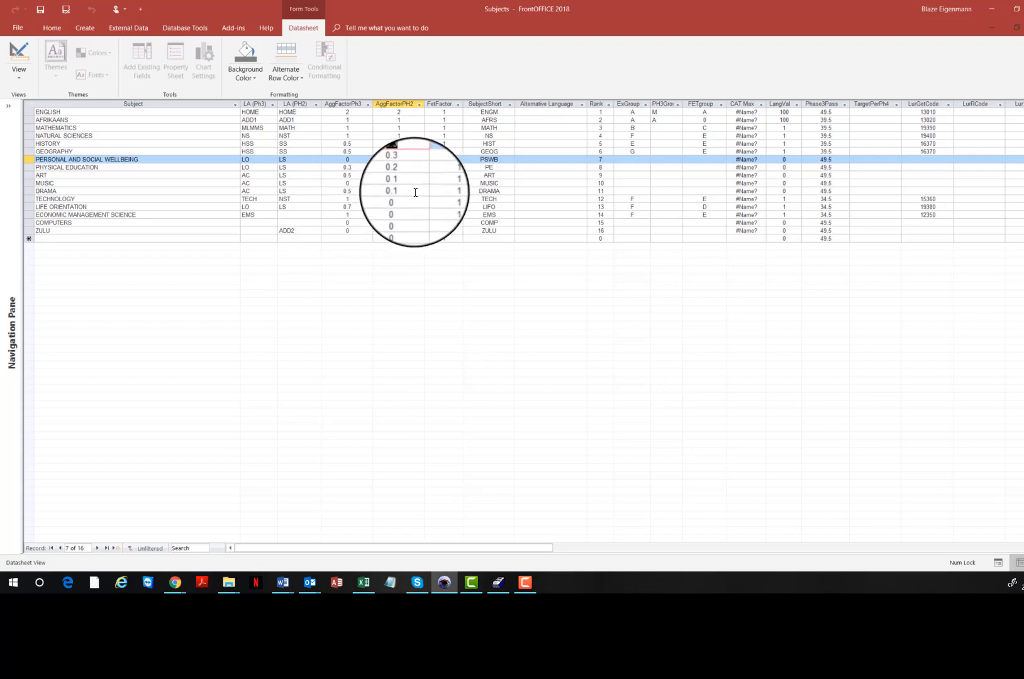
# Step: Close the Subjects table and open the class setup list, browsing its teacher, subject and weighting entries
pyautogui.hotkey('ctrl', 'w')
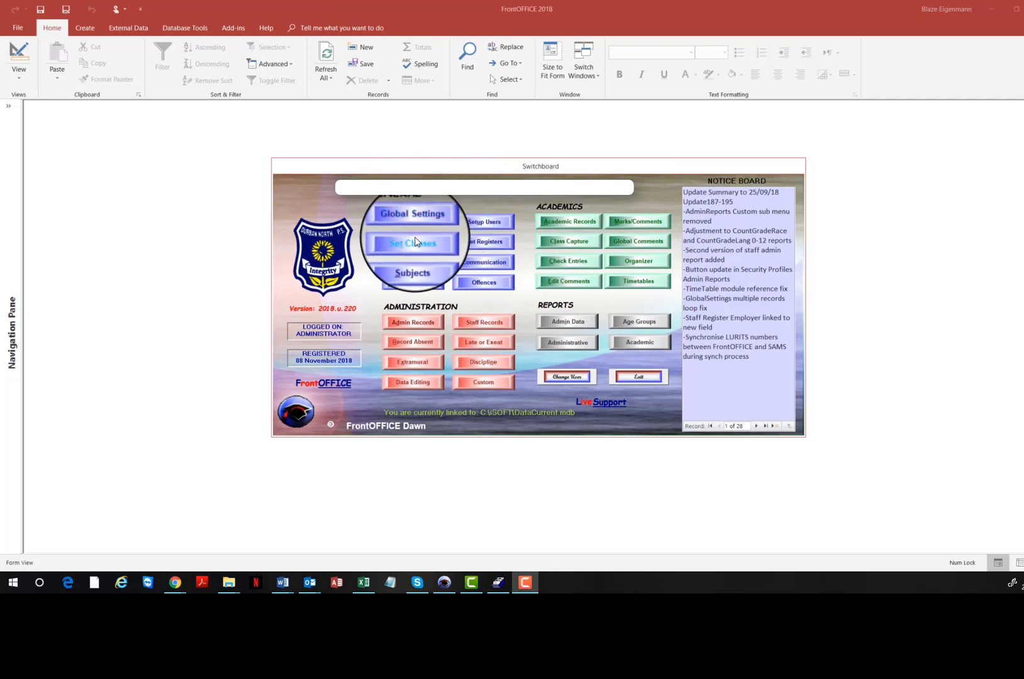
pyautogui.click(413, 242)
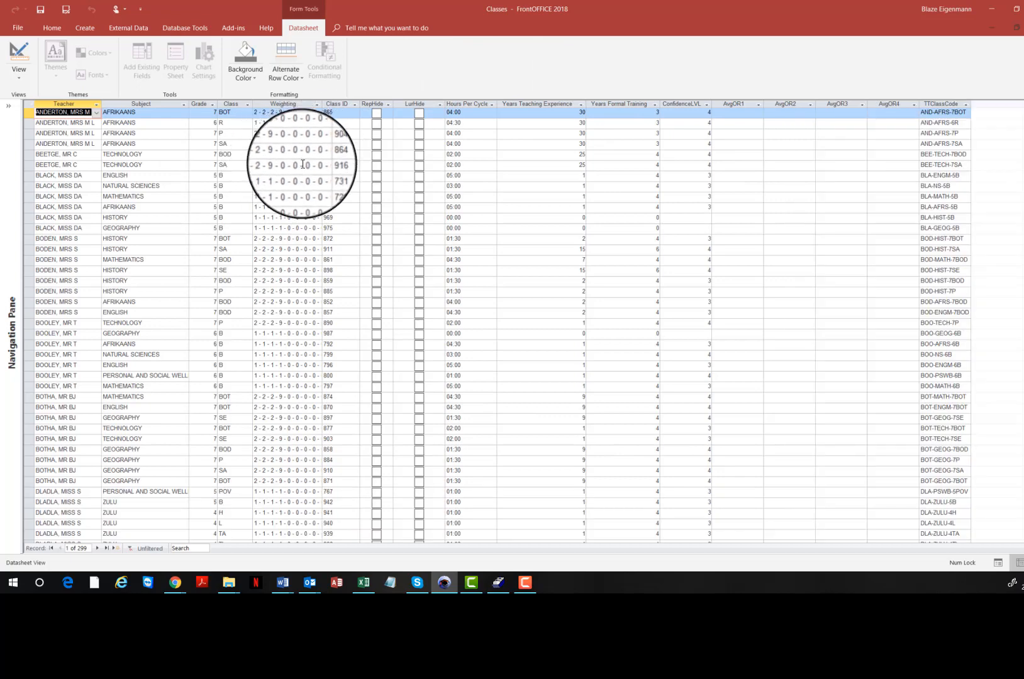
pyautogui.click(66, 162)
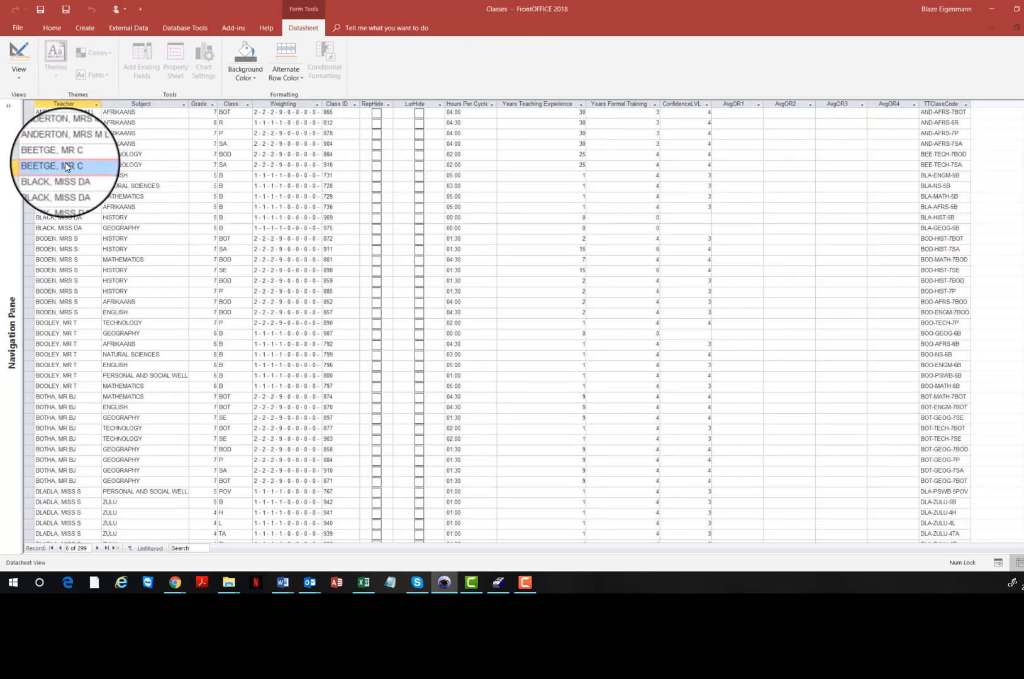
pyautogui.scroll(-20, 65, 162)
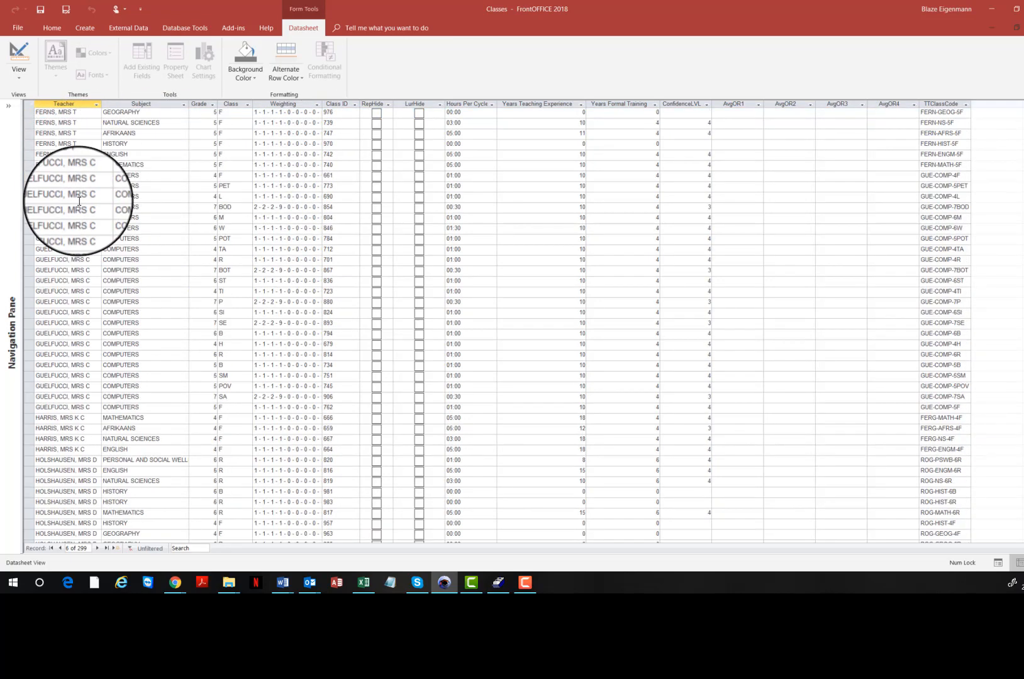
pyautogui.scroll(8, 79, 201)
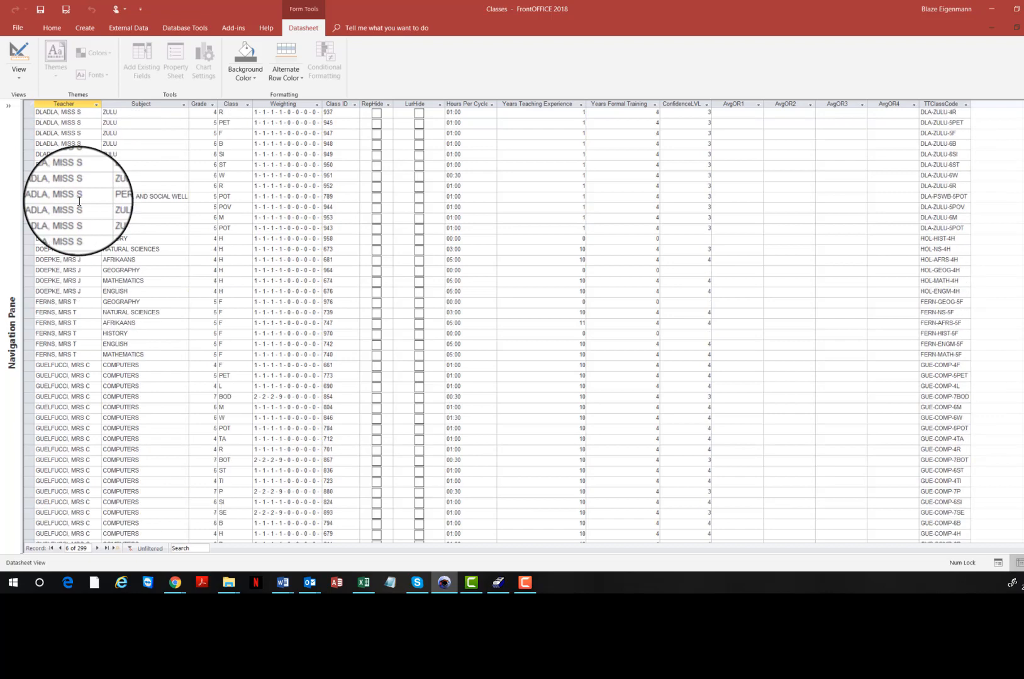
# Step: Filter the Classes table to the subject ART and to Grade 6
pyautogui.click(183, 103)
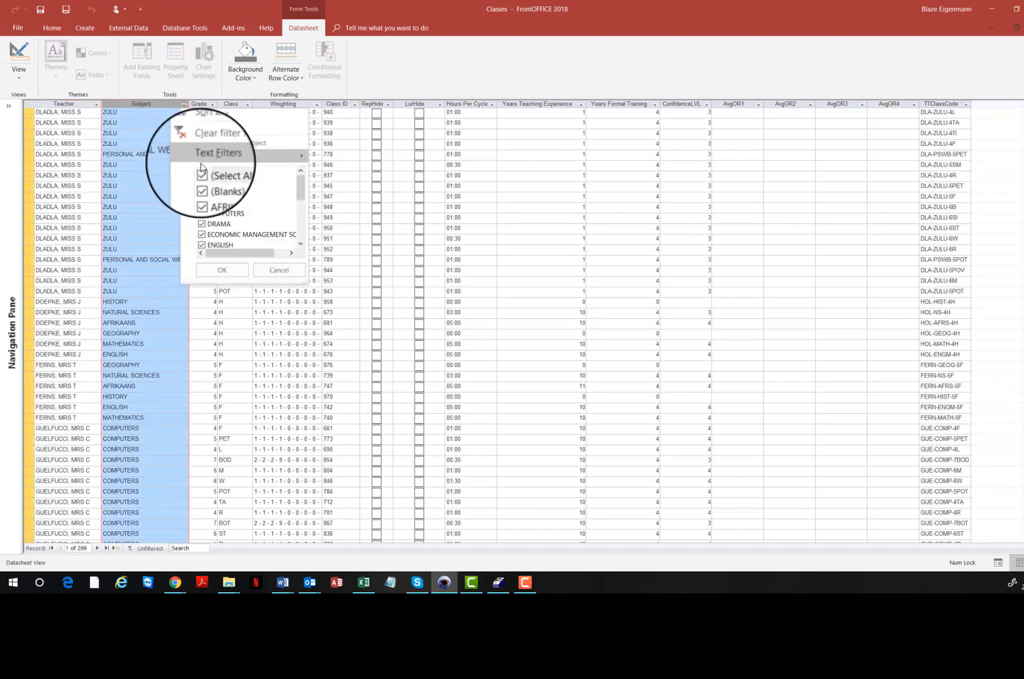
pyautogui.click(201, 191)
pyautogui.click(222, 269)
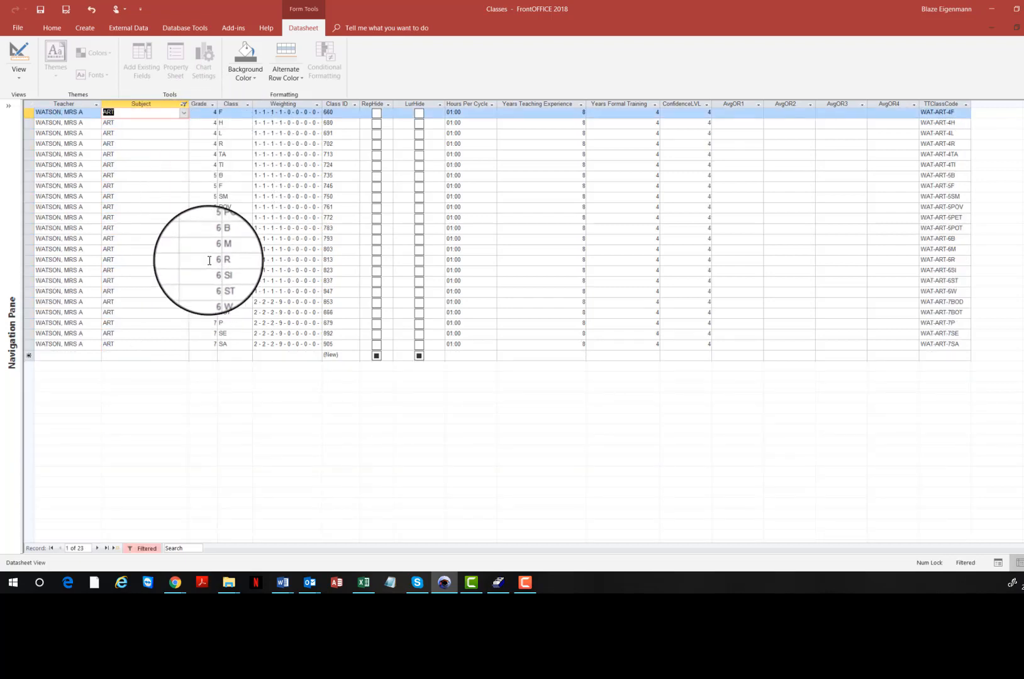
pyautogui.rightClick(208, 259)
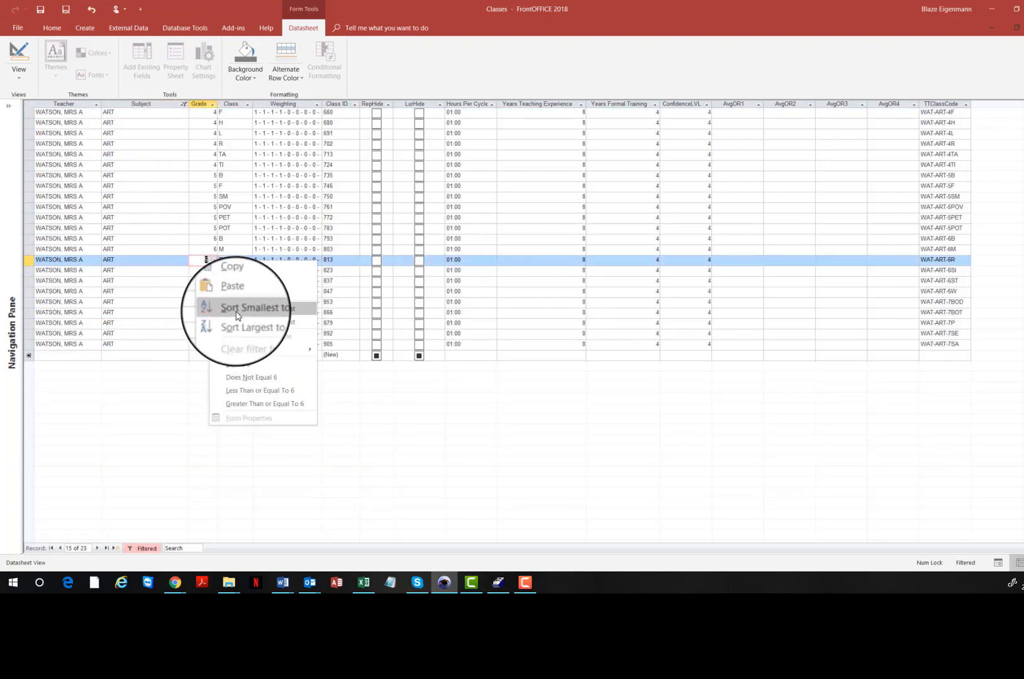
pyautogui.click(251, 365)
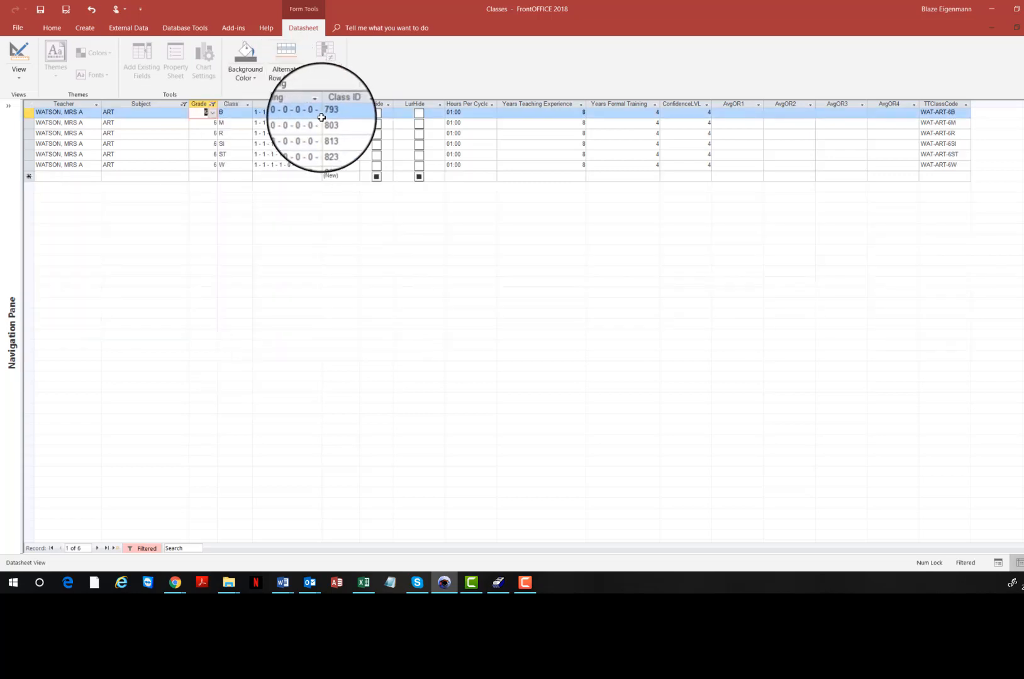
# Step: Set the Weighting of Art classes 6B and 6M to 0-0-0-1 followed by zeros
pyautogui.click(320, 113)
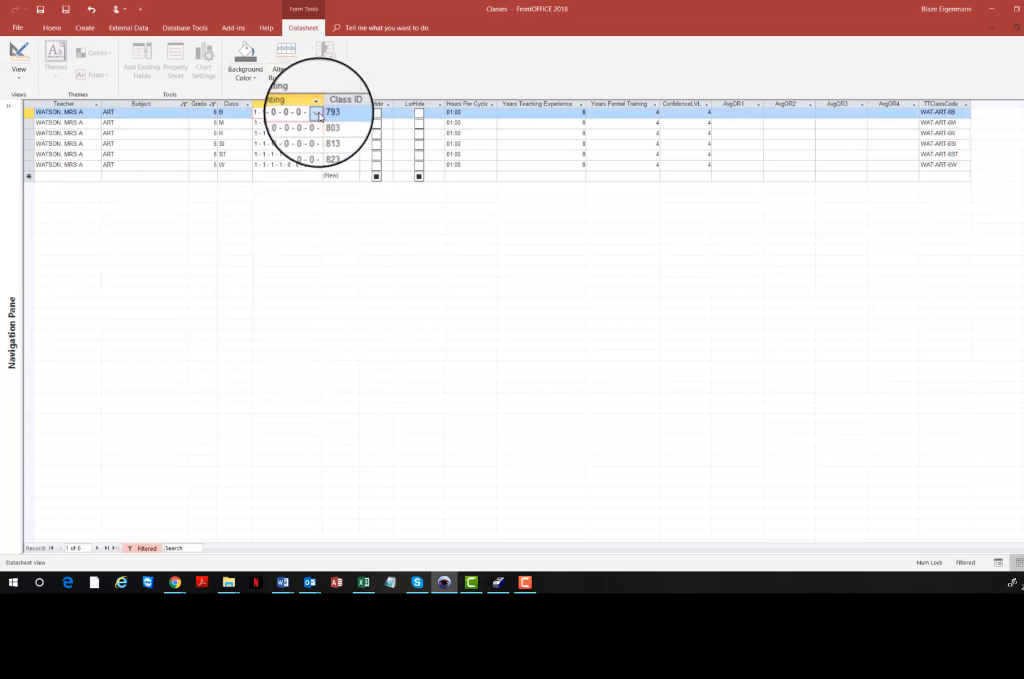
pyautogui.click(319, 114)
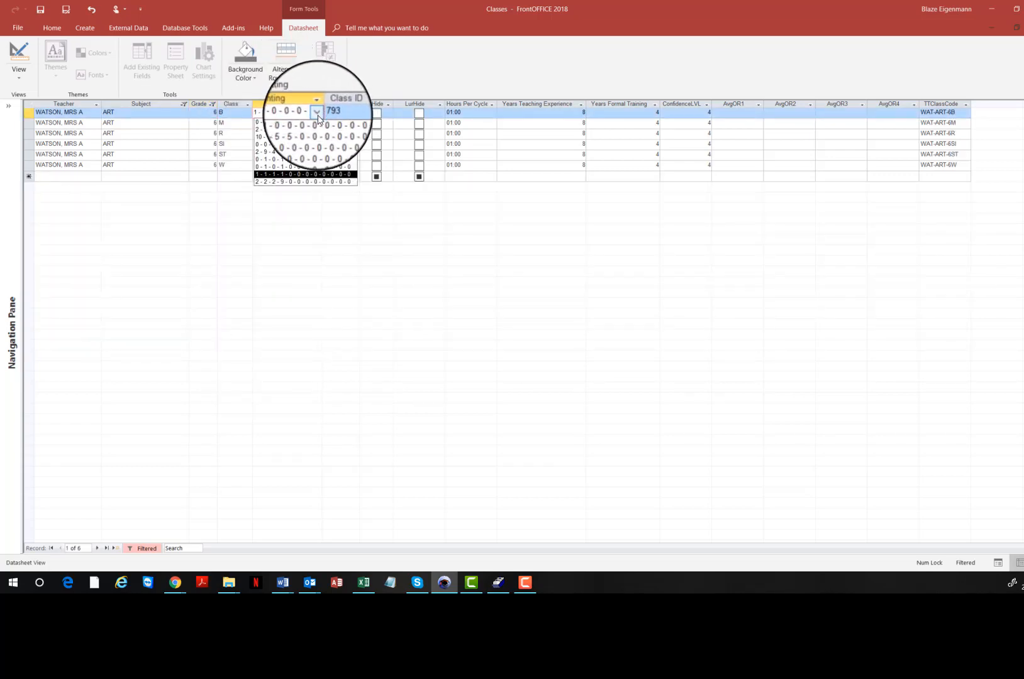
pyautogui.click(297, 158)
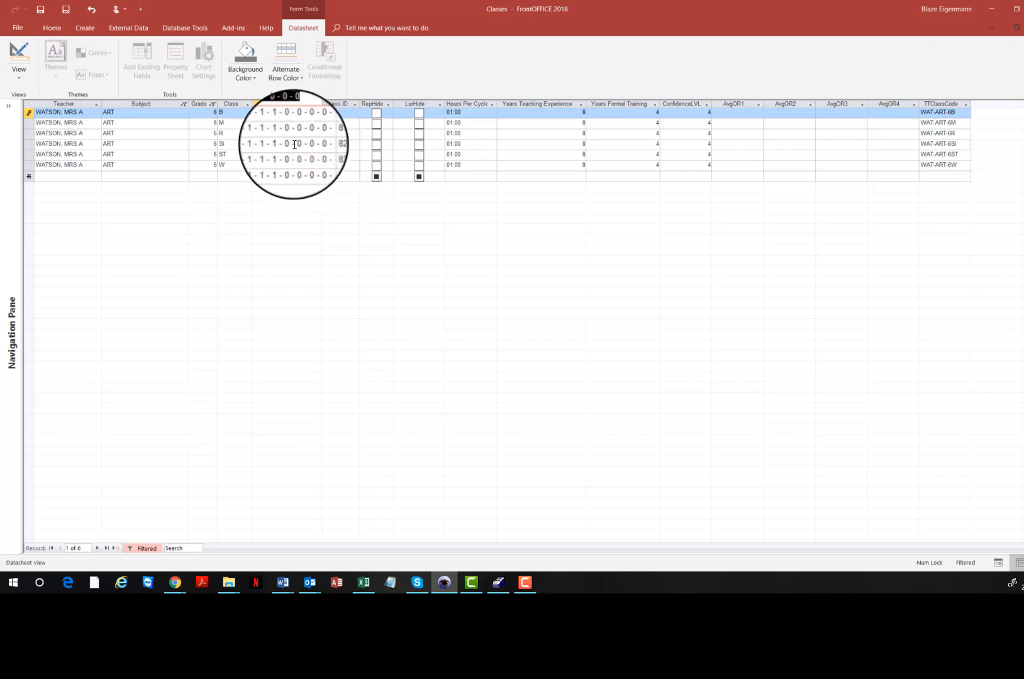
pyautogui.click(318, 122)
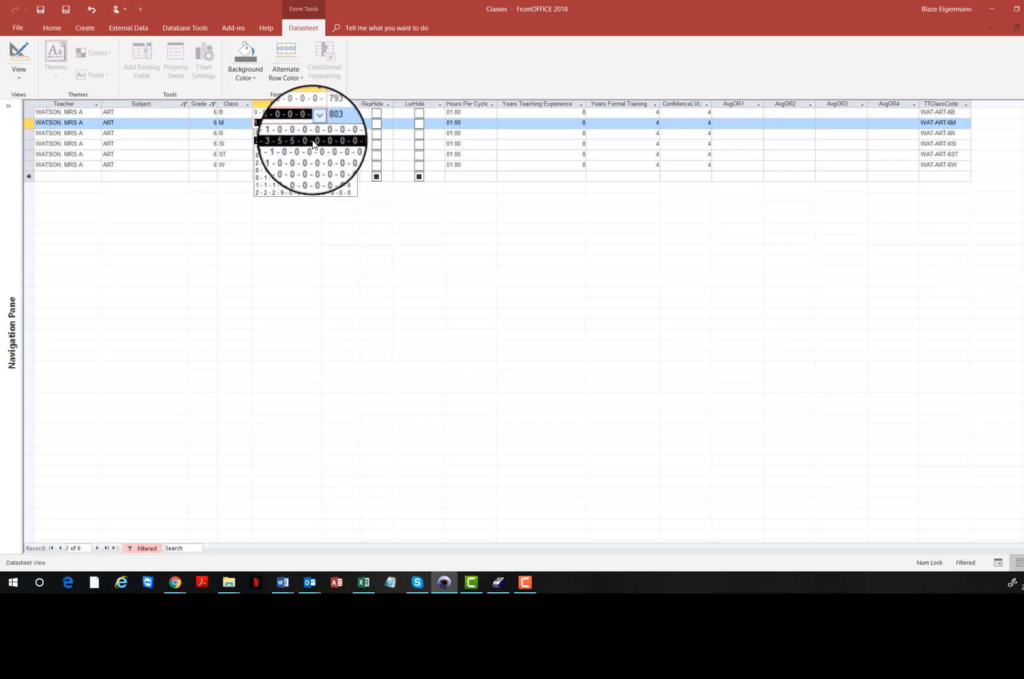
pyautogui.click(307, 149)
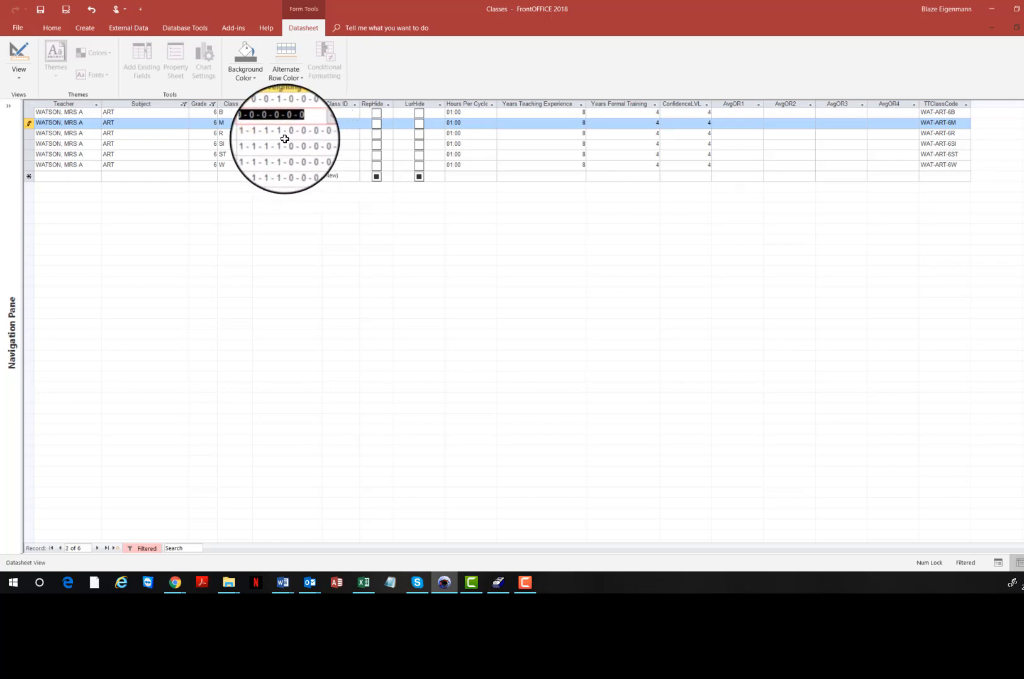
# Step: Compare the fourth weighting value of Art classes 6M and 6R, and close the Classes table
pyautogui.click(283, 133)
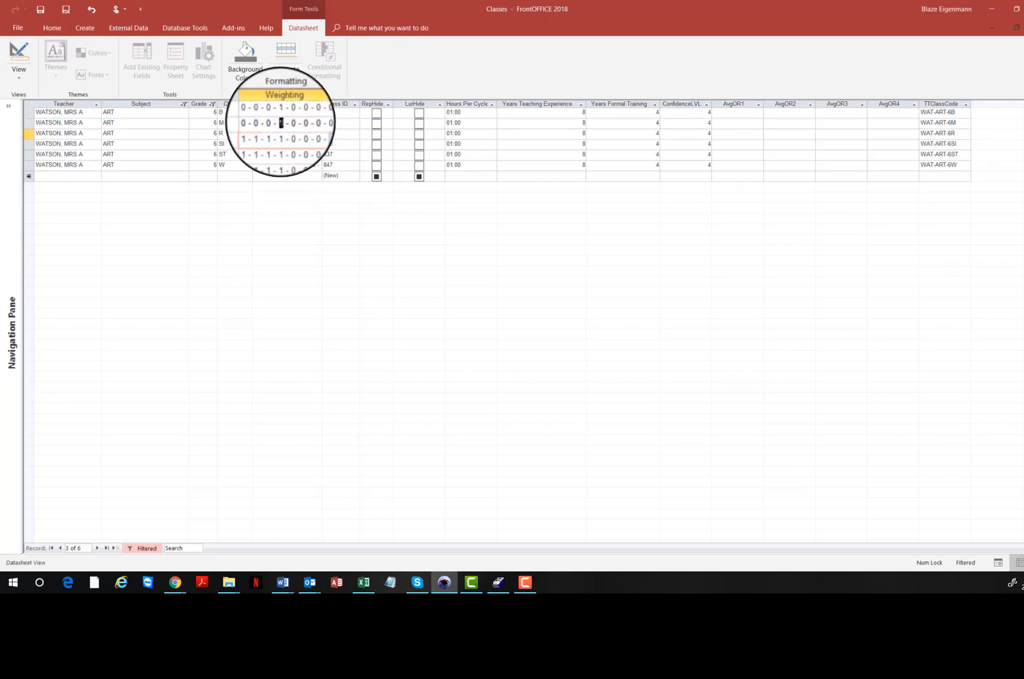
pyautogui.click(281, 123)
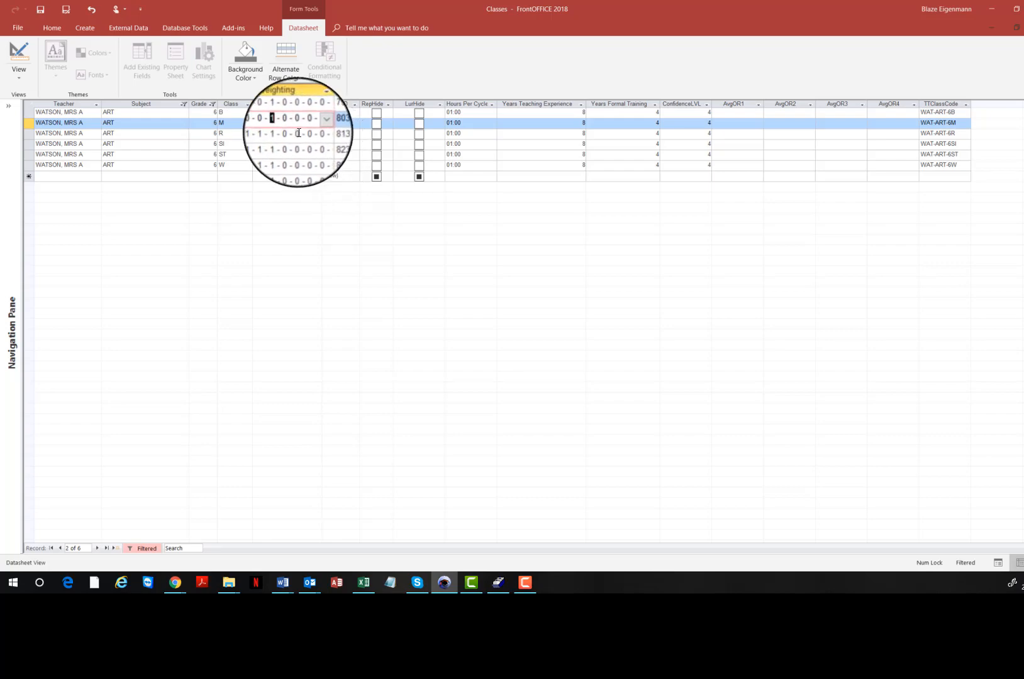
pyautogui.click(289, 133)
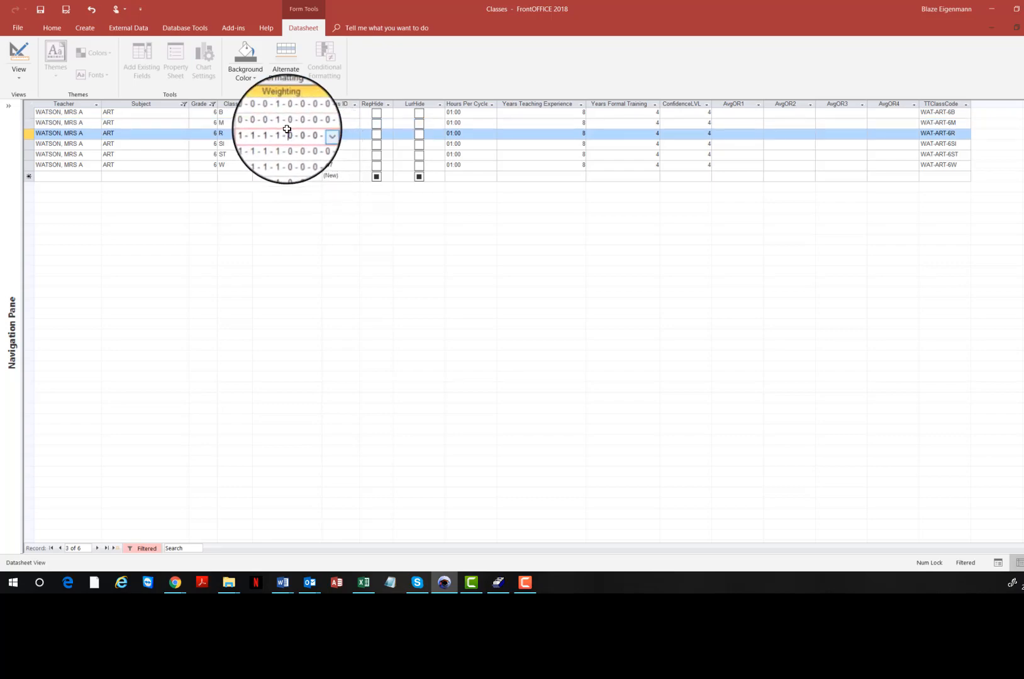
pyautogui.click(284, 123)
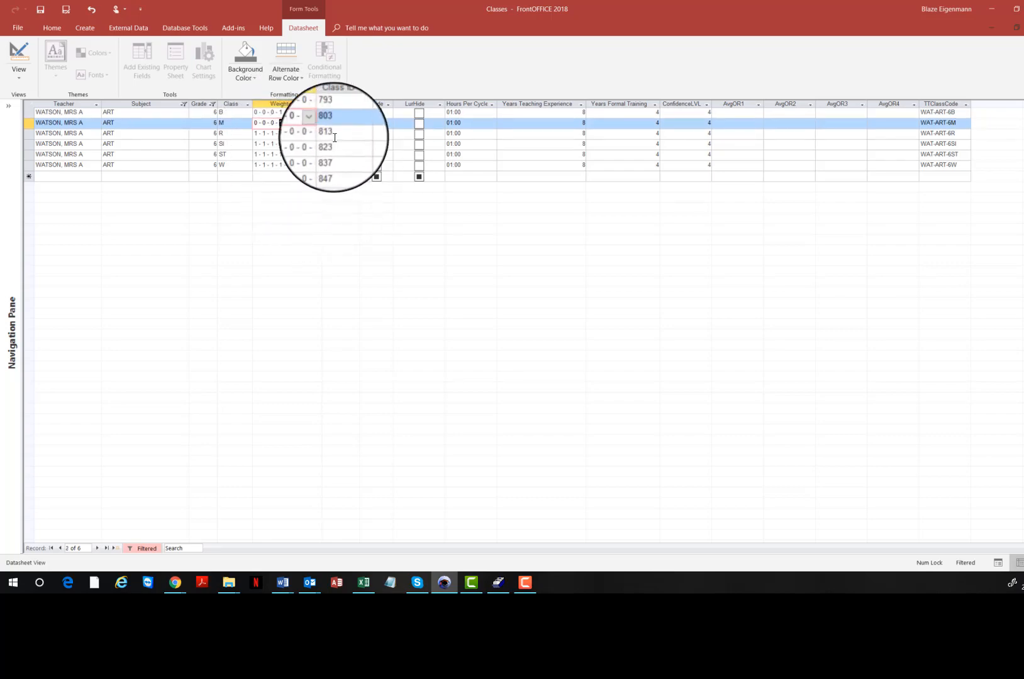
pyautogui.click(1017, 27)
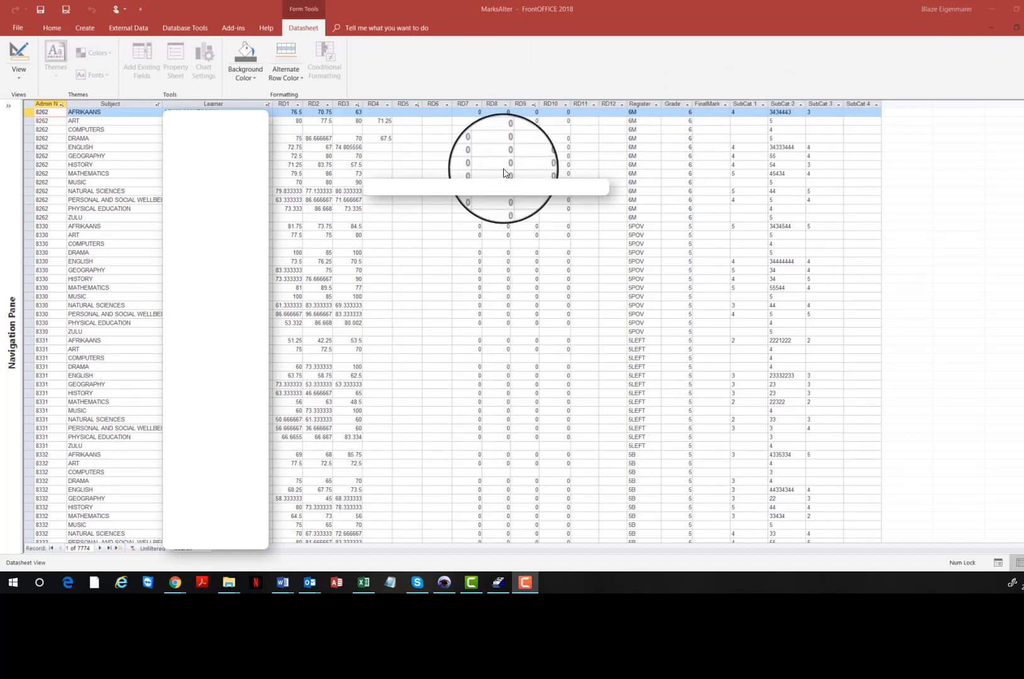
# Step: Examine the RD12 and RD4 columns of the MarksAlter records, including the first learner's Art mark in RD4
pyautogui.click(156, 105)
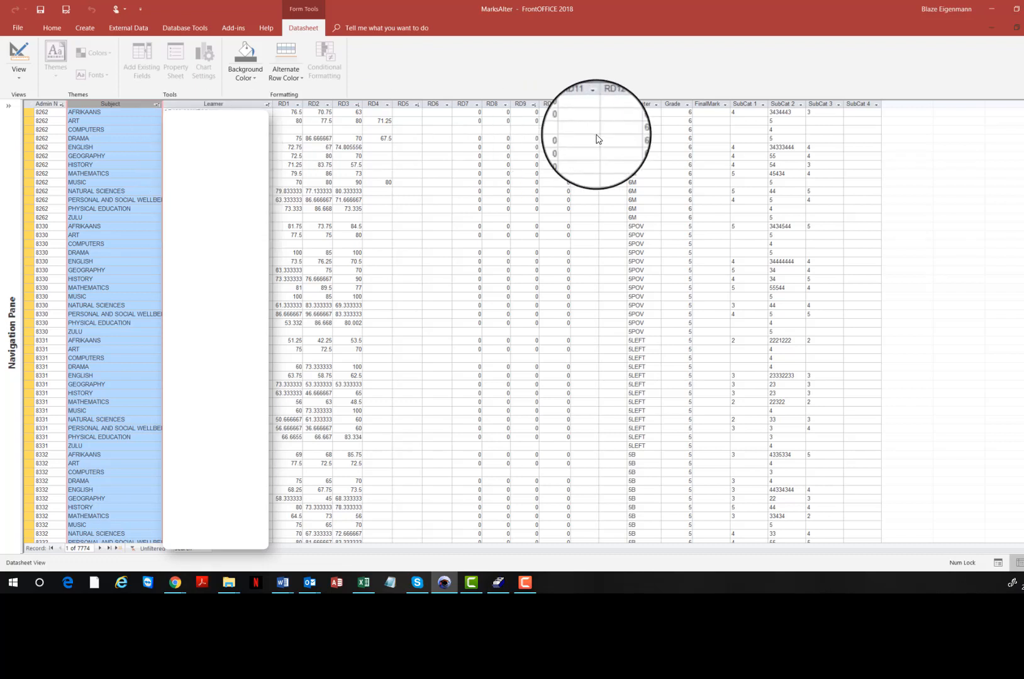
pyautogui.click(610, 102)
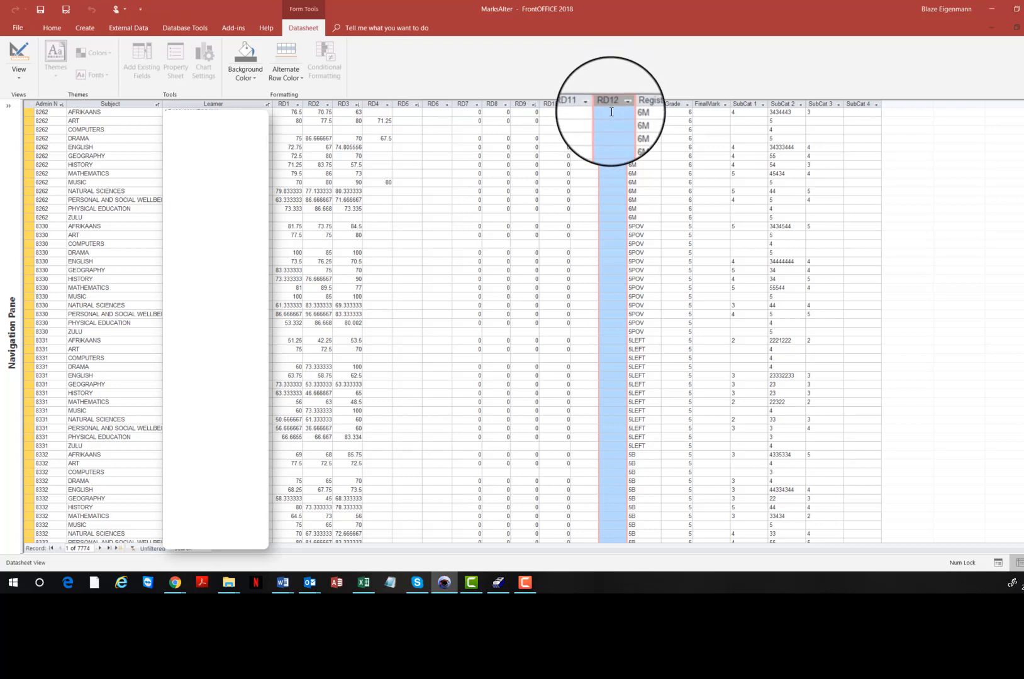
pyautogui.click(611, 111)
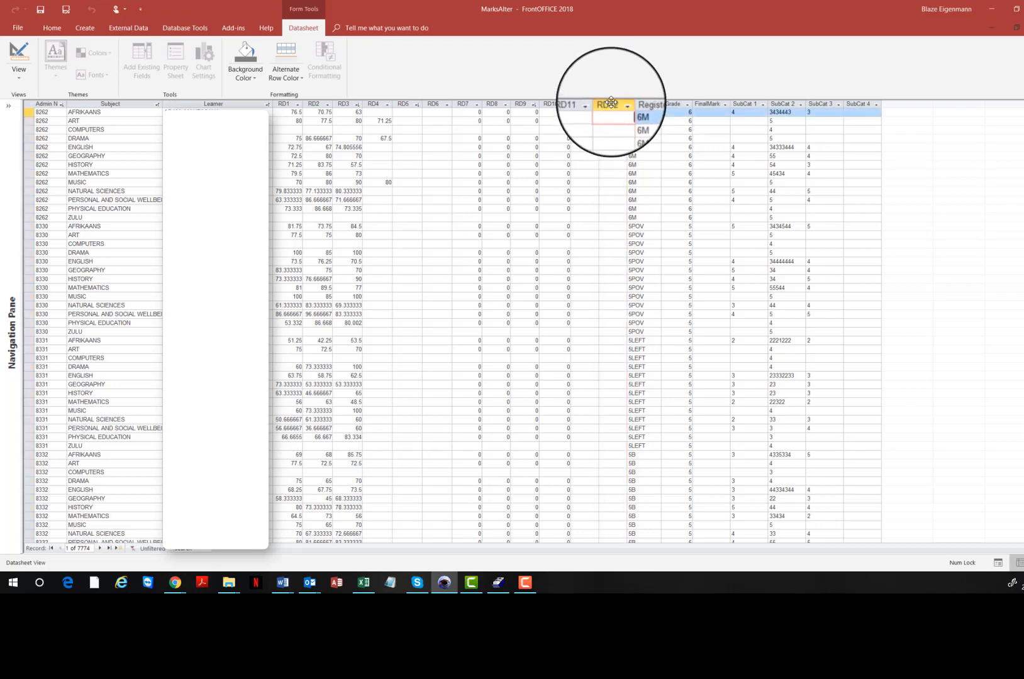
pyautogui.click(611, 104)
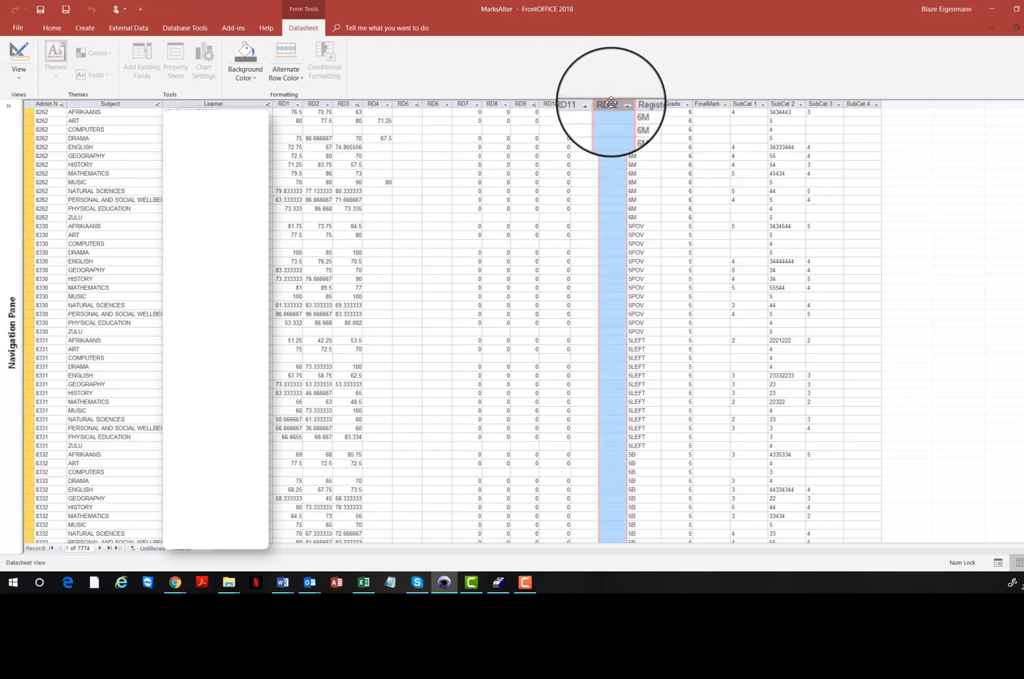
pyautogui.click(377, 104)
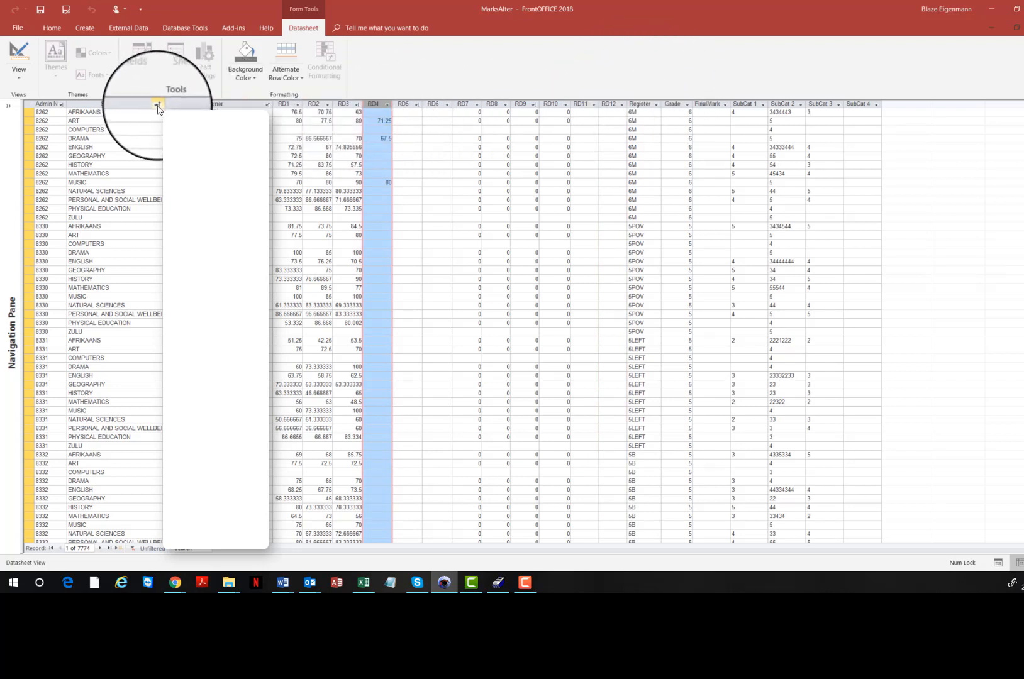
pyautogui.click(365, 121)
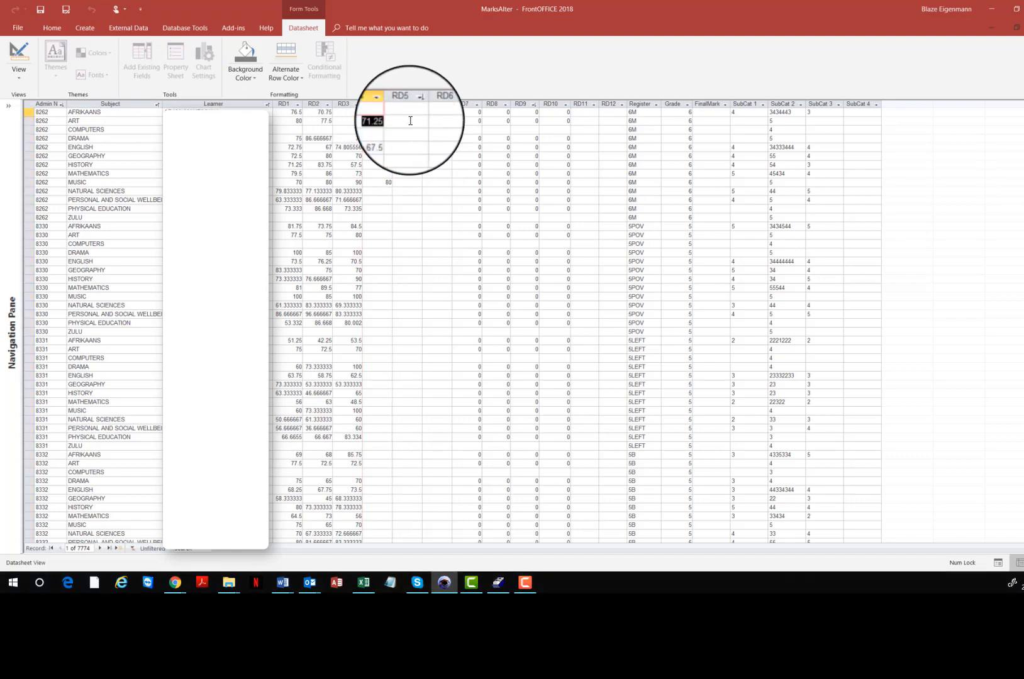
# Step: Filter the Subject column to exclude Art, Drama, Geography, History, Music, Personal and Social Wellbeing, and Physical Education
pyautogui.click(157, 105)
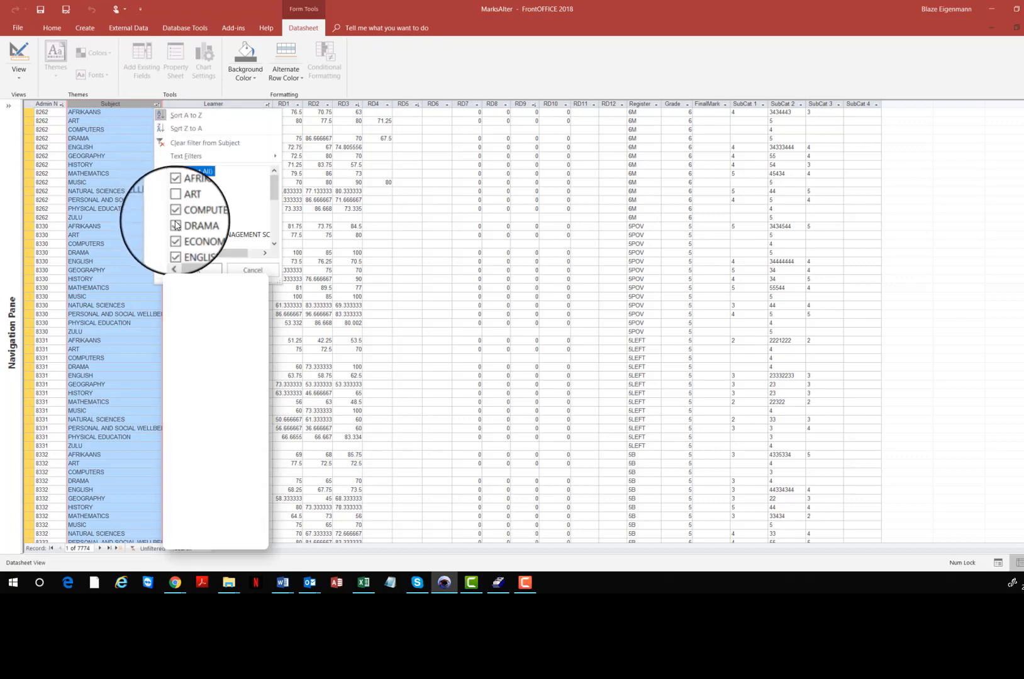
pyautogui.scroll(-2, 205, 223)
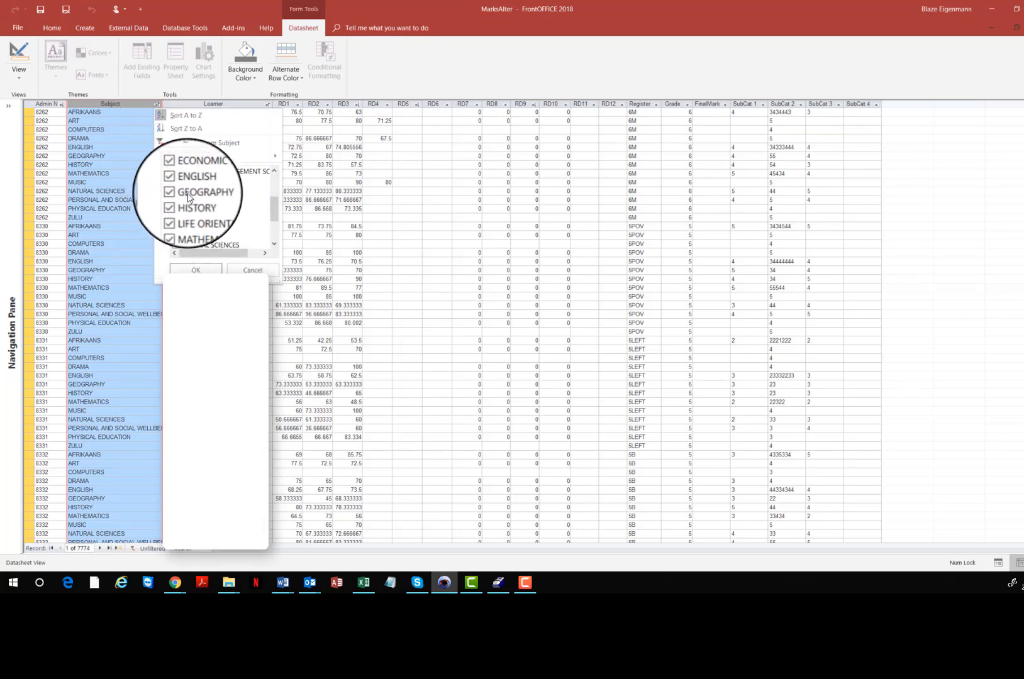
pyautogui.click(175, 192)
pyautogui.click(175, 202)
pyautogui.scroll(-1, 179, 218)
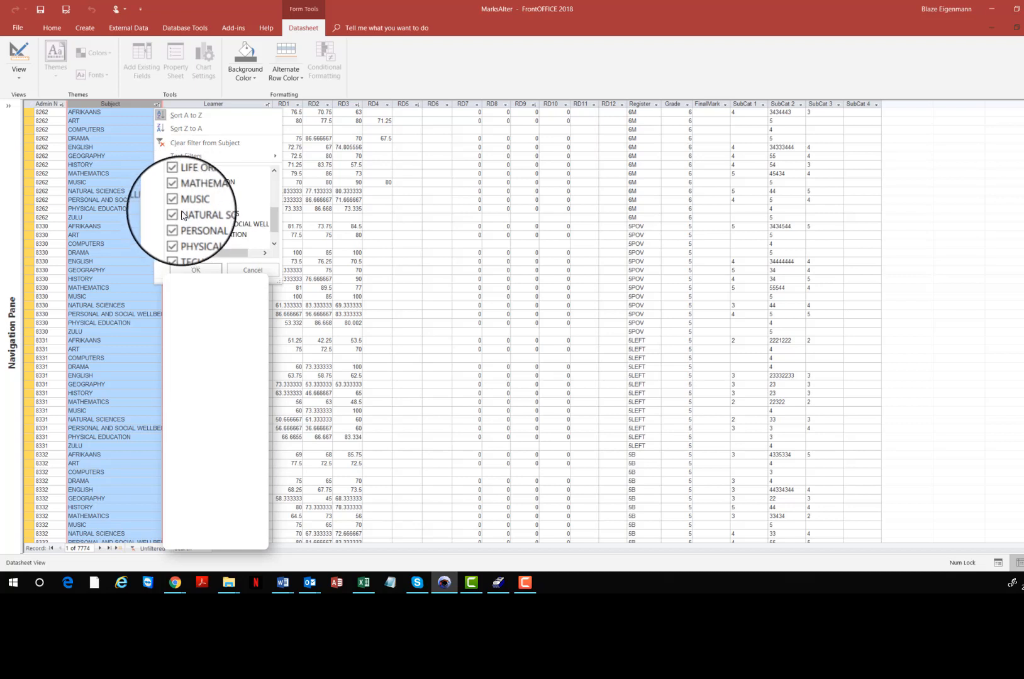
pyautogui.click(172, 204)
pyautogui.scroll(-1, 172, 208)
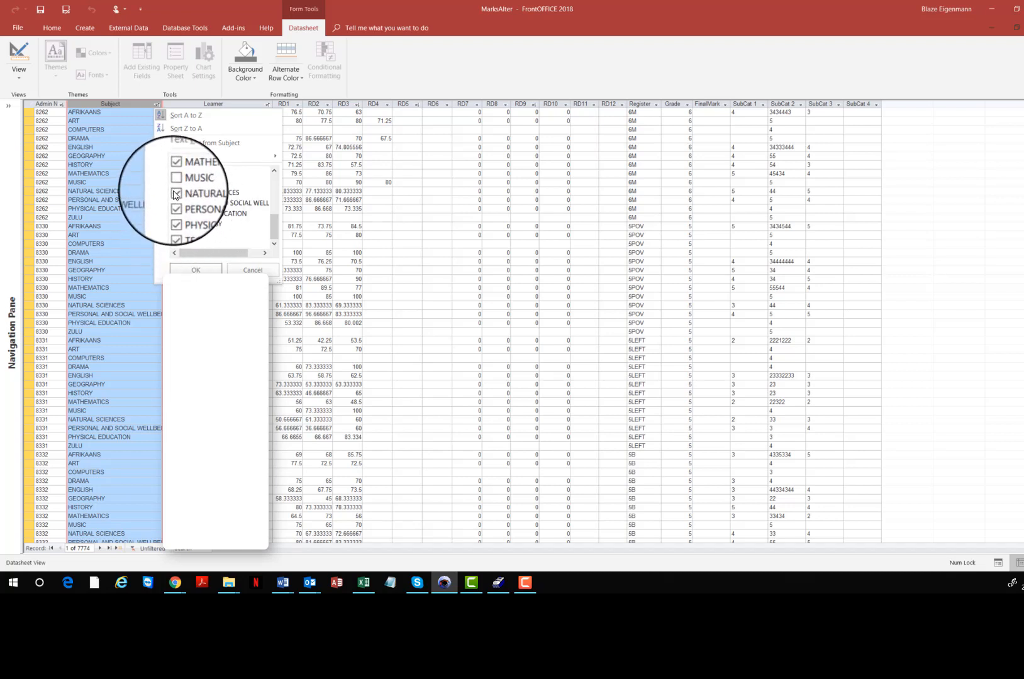
pyautogui.click(175, 212)
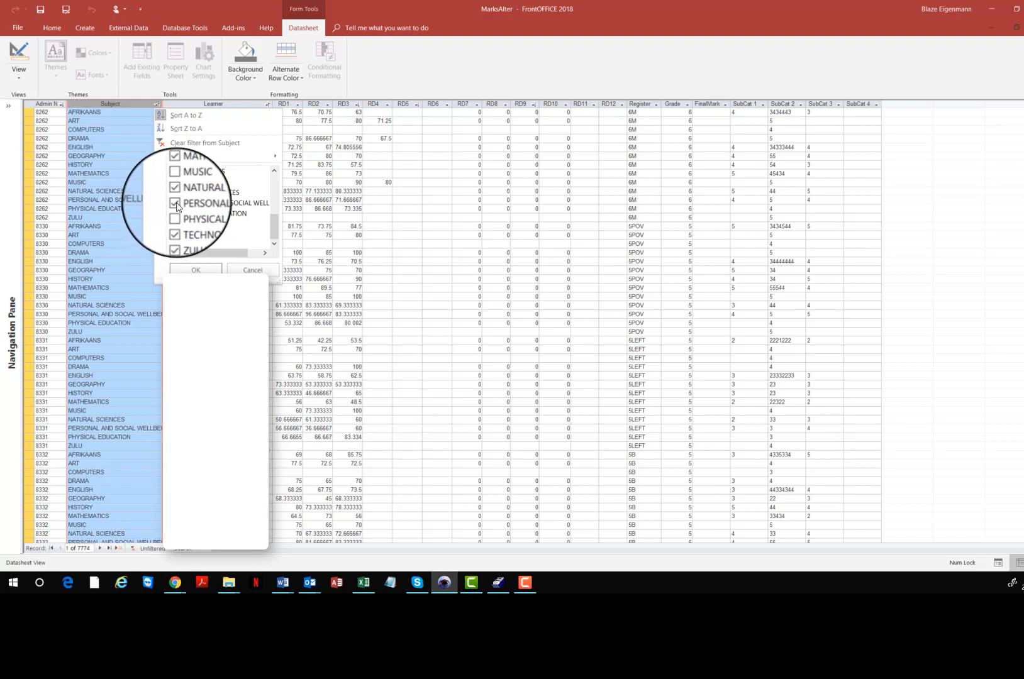
pyautogui.click(175, 203)
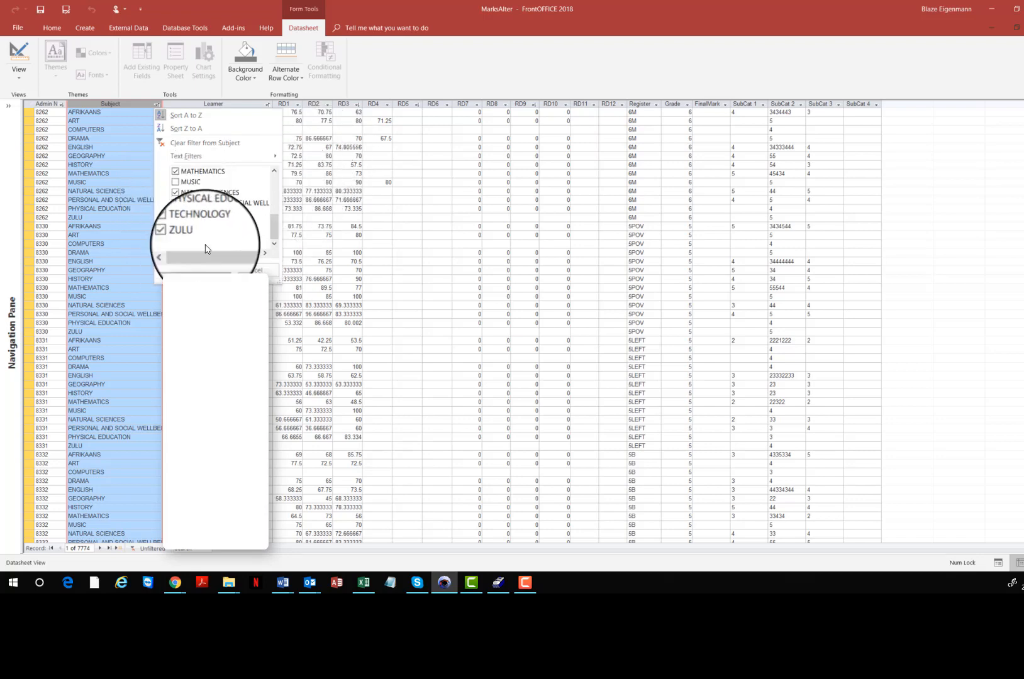
pyautogui.click(202, 271)
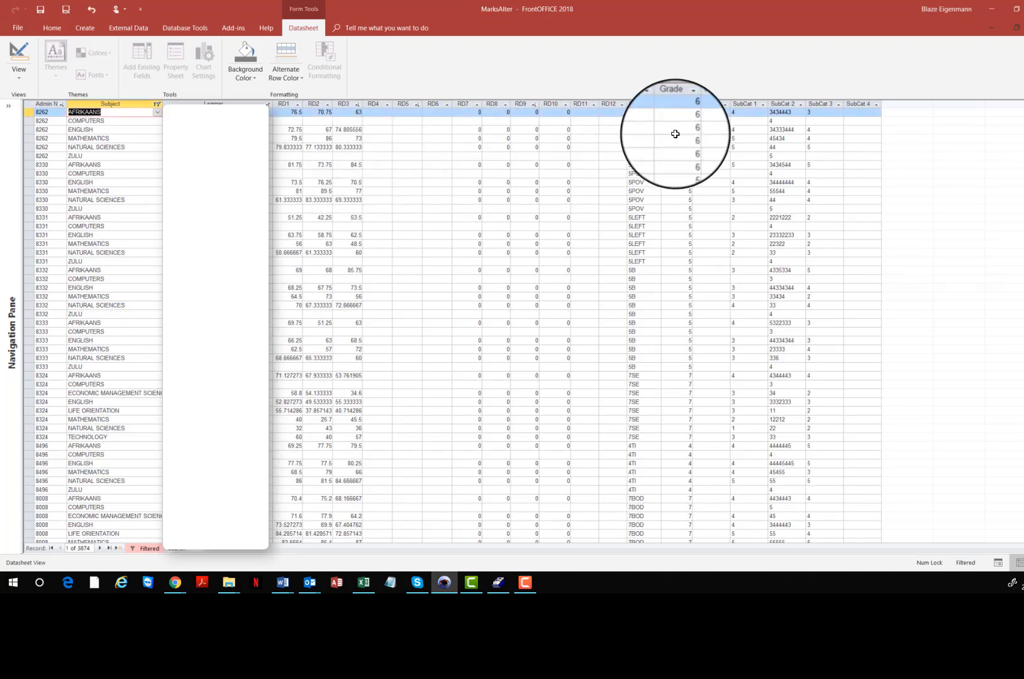
# Step: Select the RD12 column of the filtered records and view its copy and paste options without applying any
pyautogui.click(608, 104)
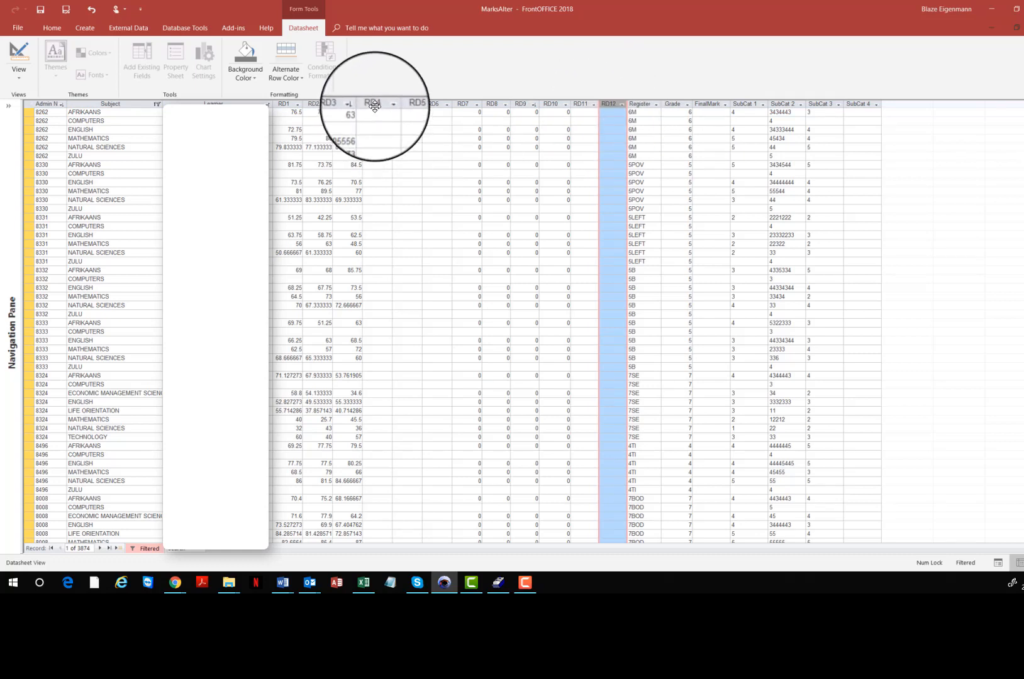
pyautogui.rightClick(612, 115)
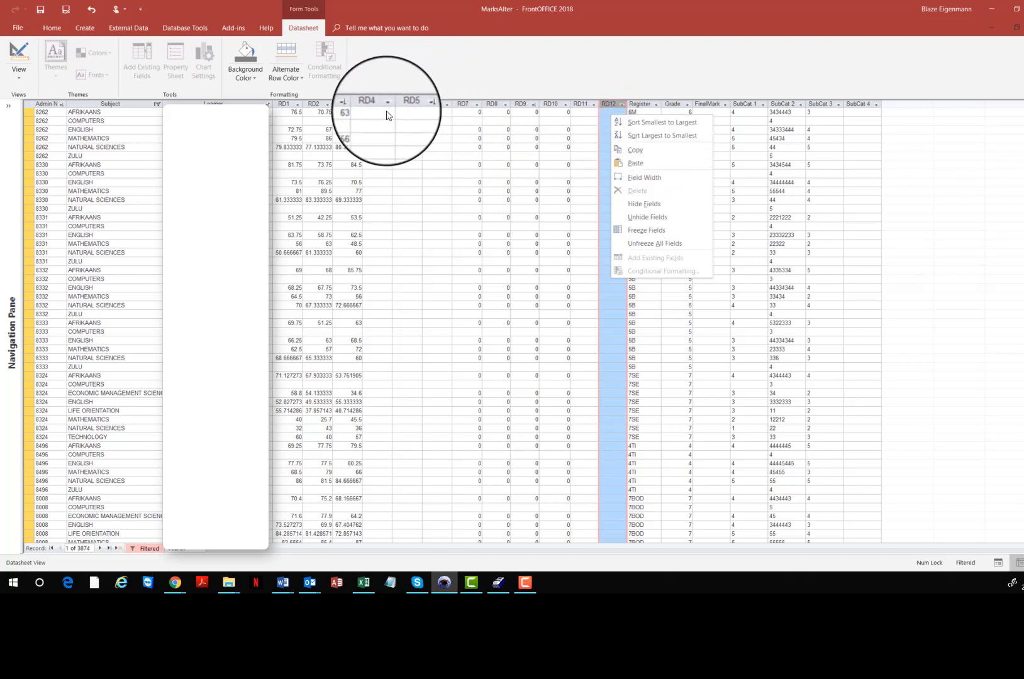
pyautogui.click(157, 103)
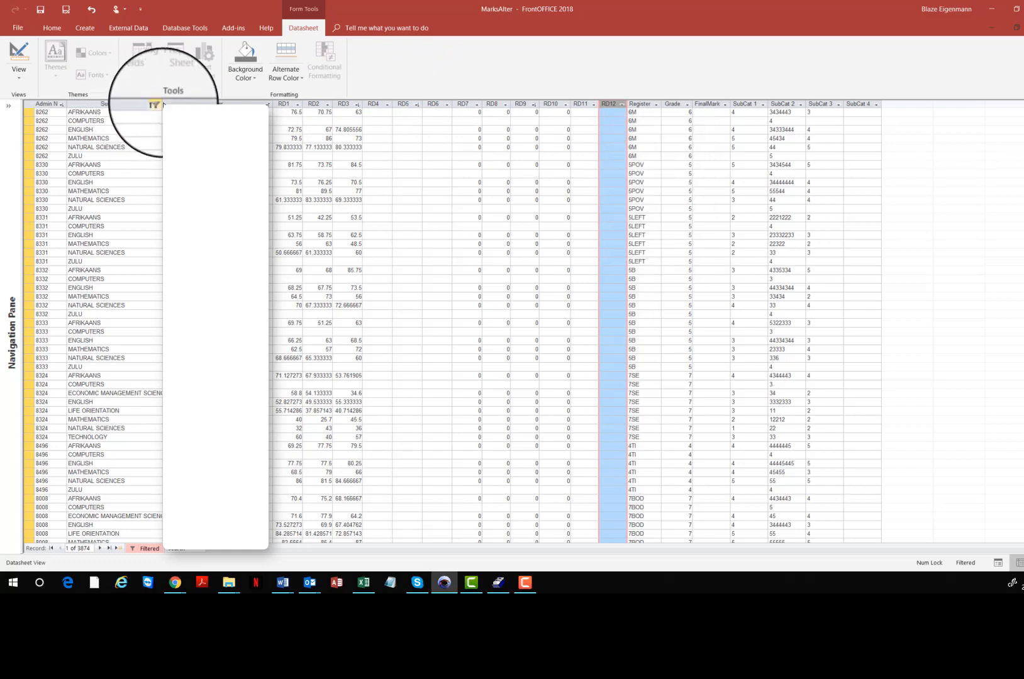
# Step: Copy the RD12 column of the filtered records, and select the RD4 column as the paste target without pasting
pyautogui.rightClick(606, 111)
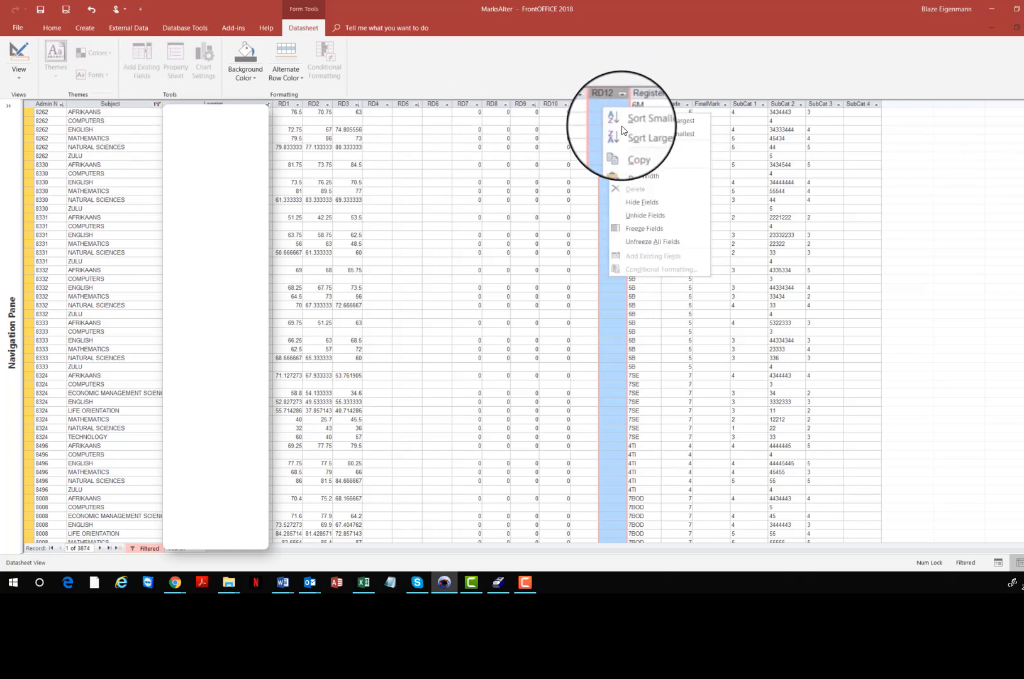
pyautogui.click(638, 148)
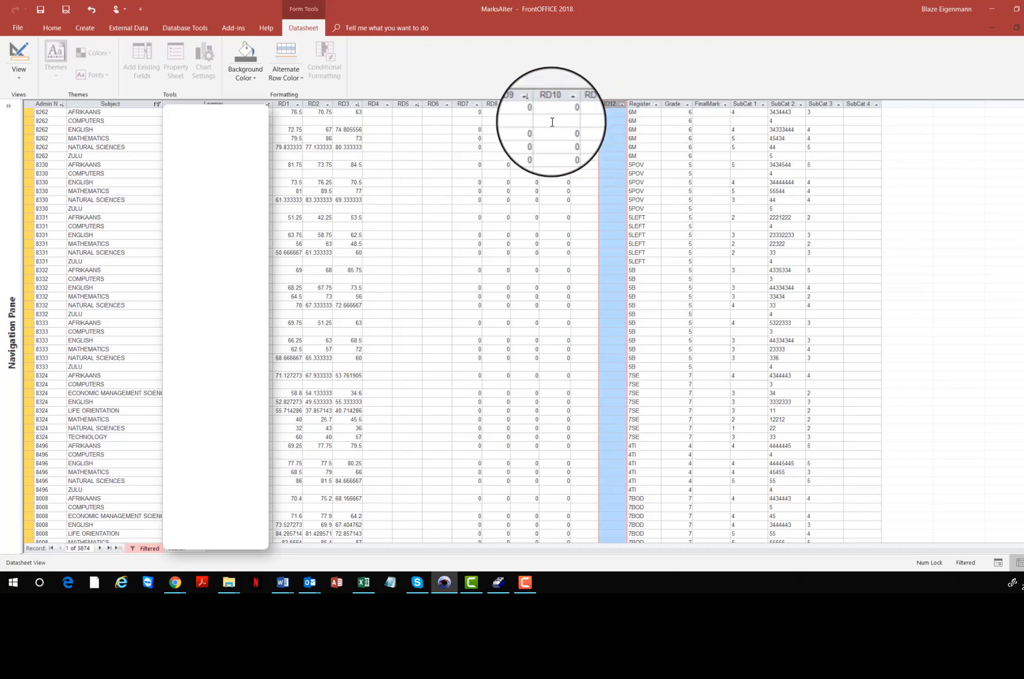
pyautogui.rightClick(379, 106)
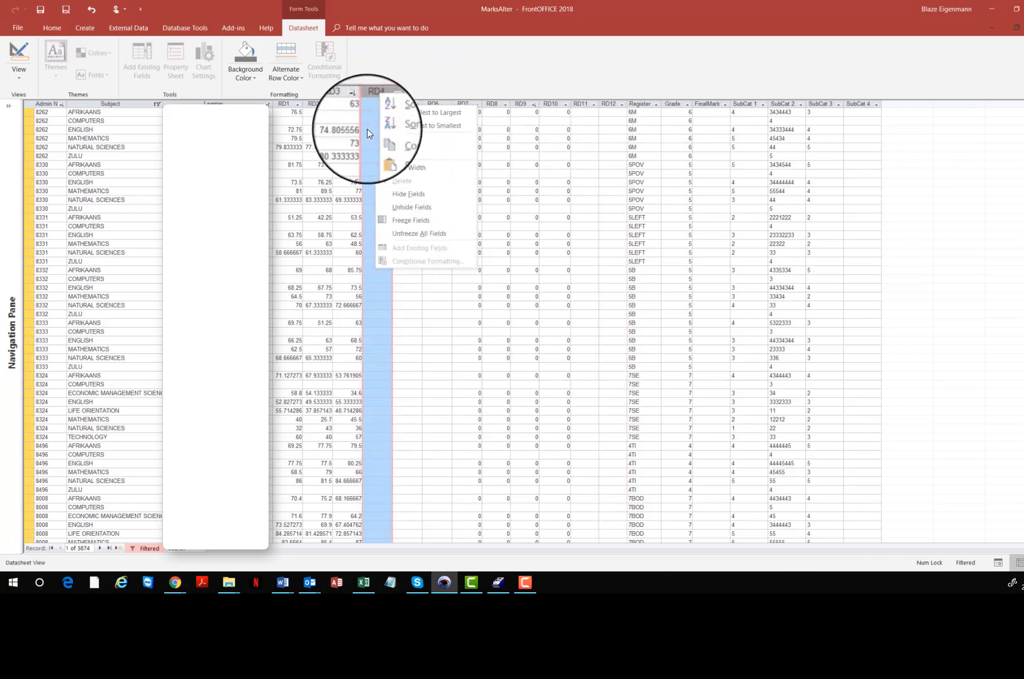
pyautogui.click(374, 107)
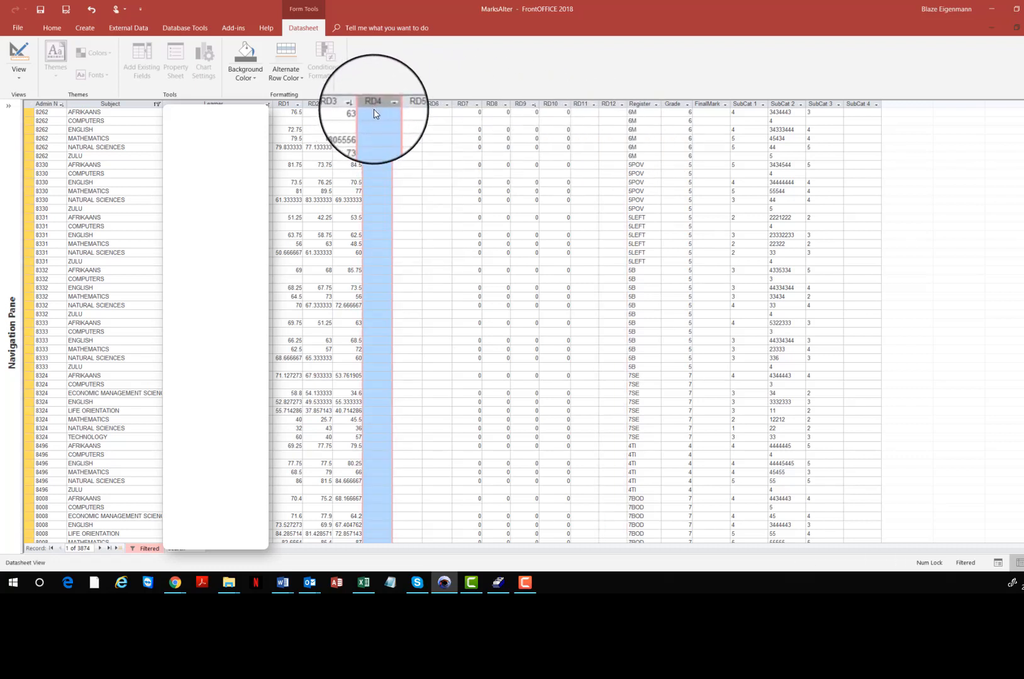
pyautogui.click(374, 112)
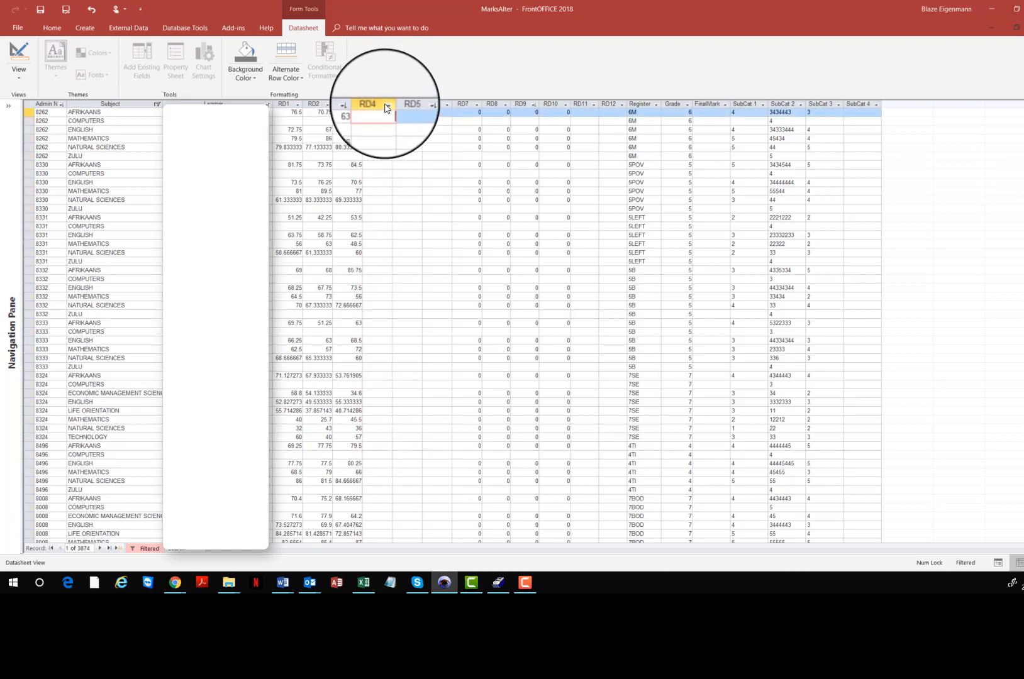
pyautogui.click(375, 107)
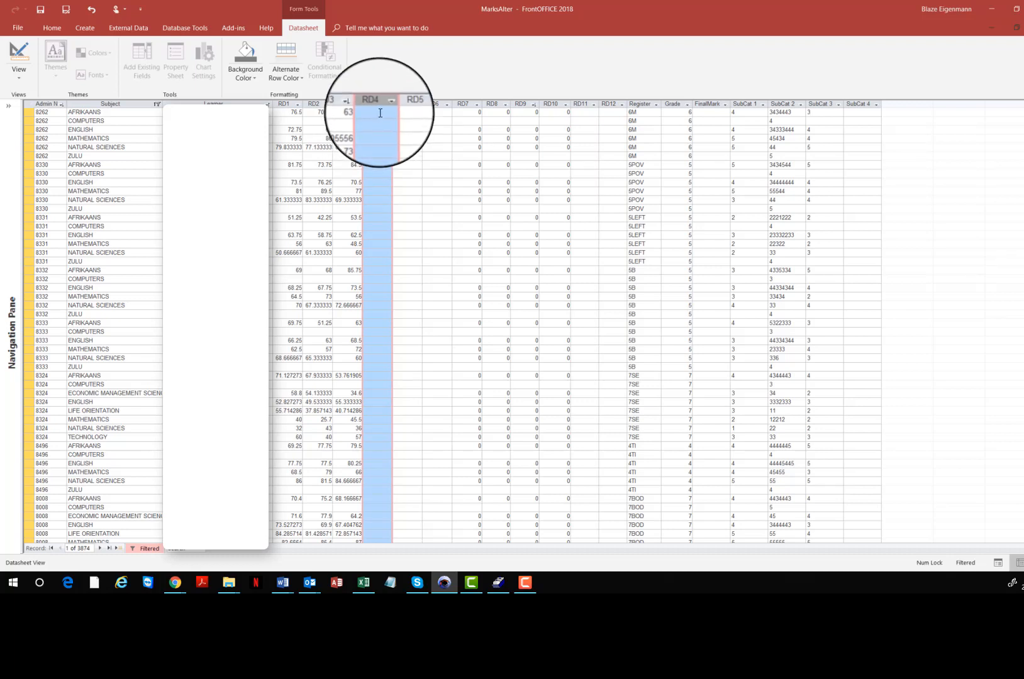
pyautogui.click(378, 113)
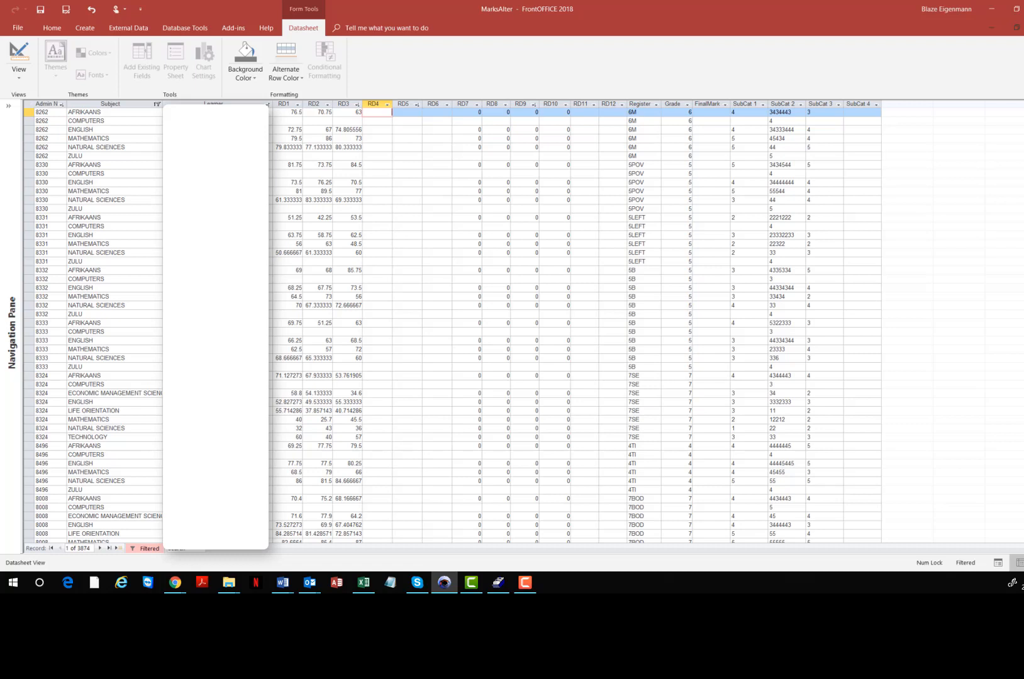
# Step: Switch to the LS YearGrade6CASplitSample.xls workbook in Excel
pyautogui.hotkey('alt', 'Tab')
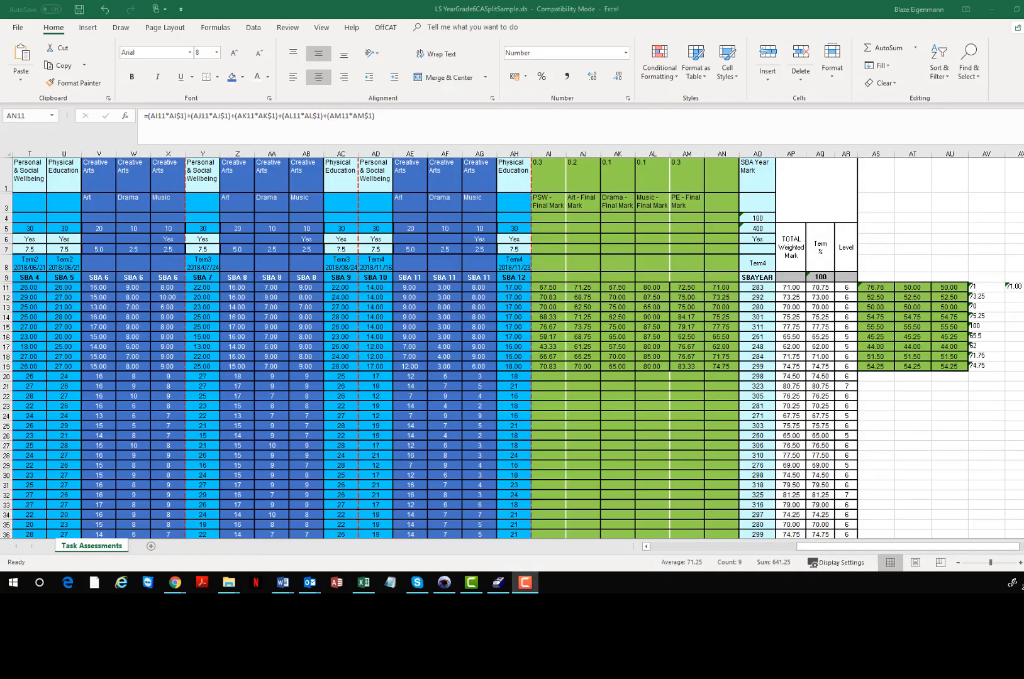